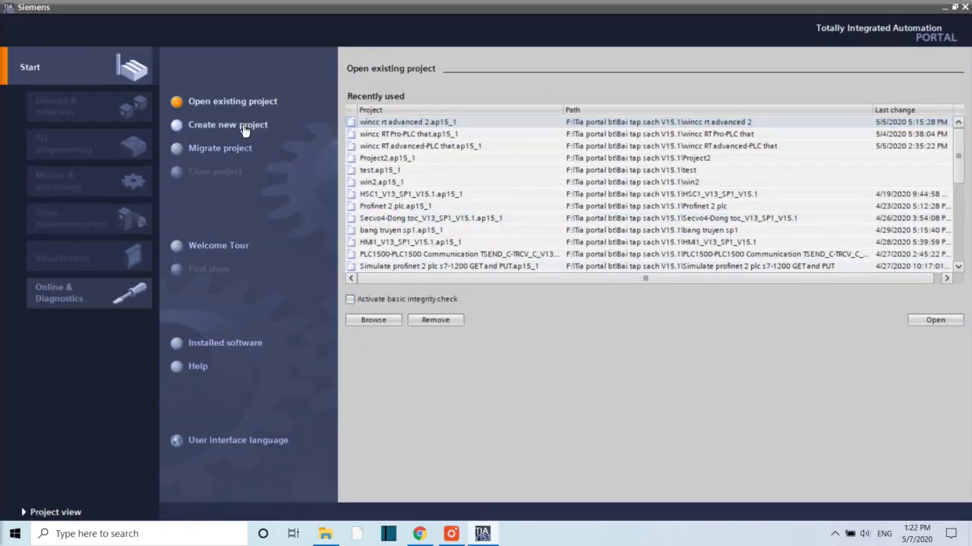
# Step: Create a project named "Wincc RT Advanced Real PLC and Real PC" and open it in the project view
pyautogui.click(243, 125)
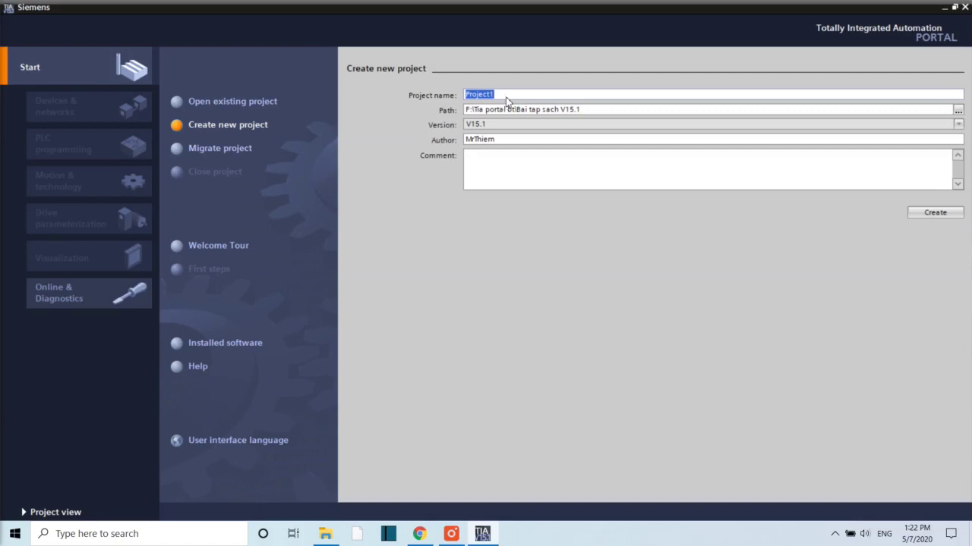
pyautogui.press('BackSpace')
pyautogui.write('Wincc RT Advanced')
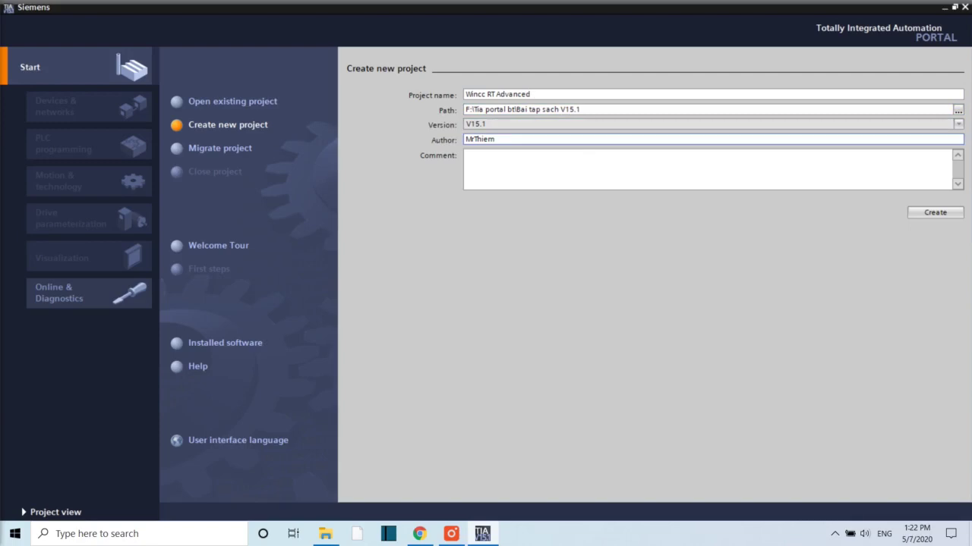
pyautogui.write('Real PLC and Real PC')
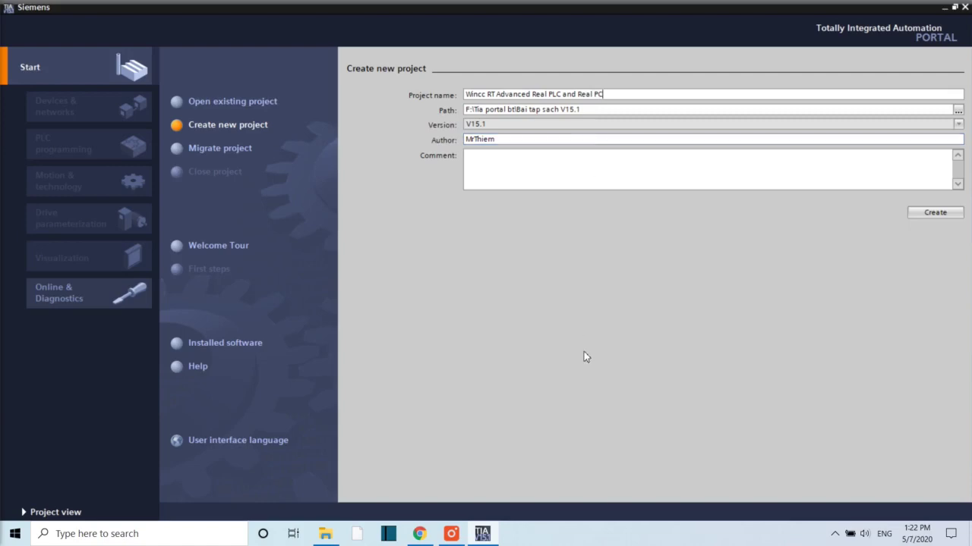
pyautogui.click(927, 215)
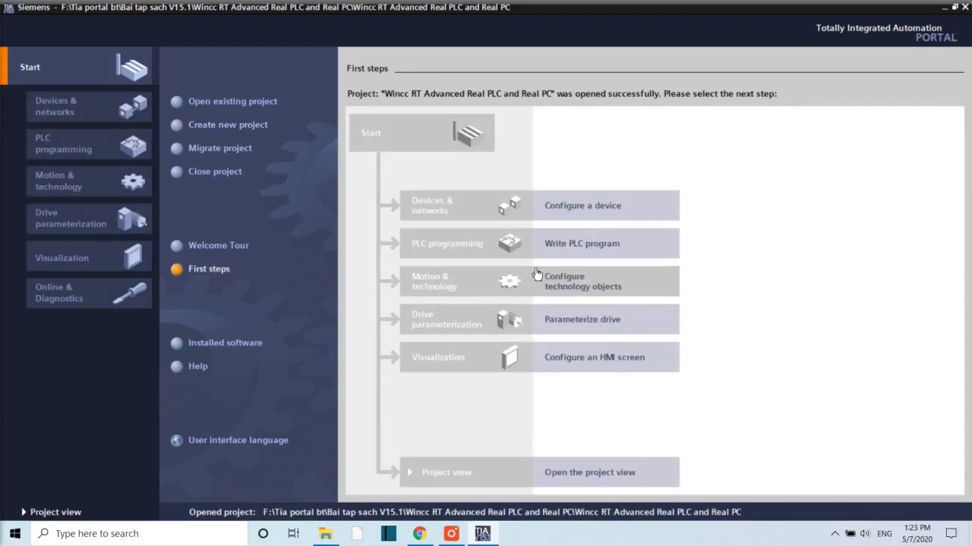
pyautogui.click(589, 474)
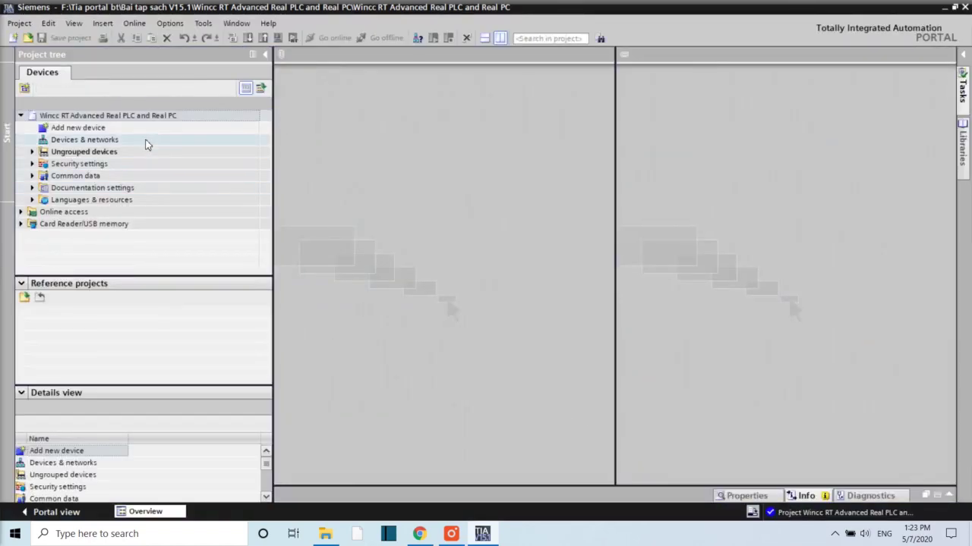
# Step: Add a SIMATIC S7-1200 controller to the project: CPU 1212C DC/DC/DC, article 6ES7 212-1AE40-0XB0, choosing its firmware version
pyautogui.click(83, 129)
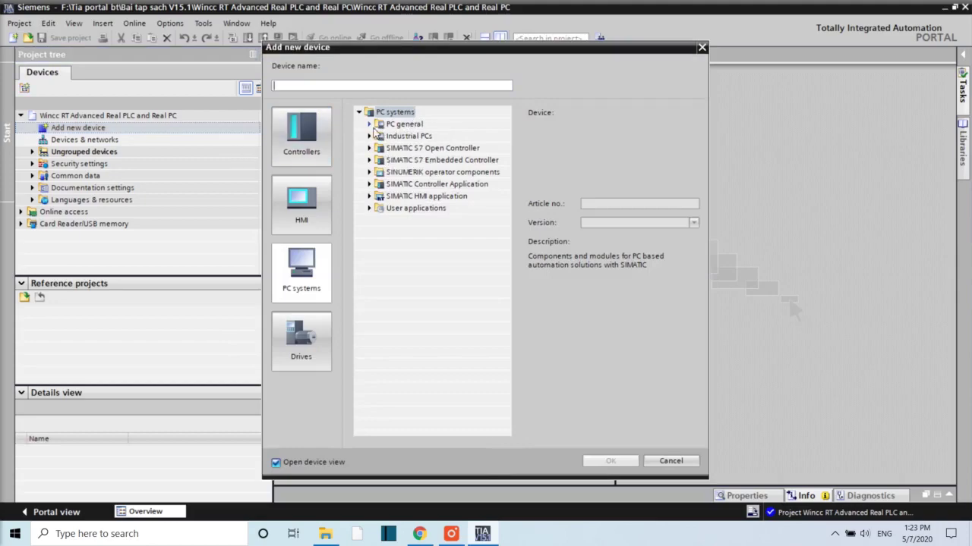
pyautogui.click(302, 137)
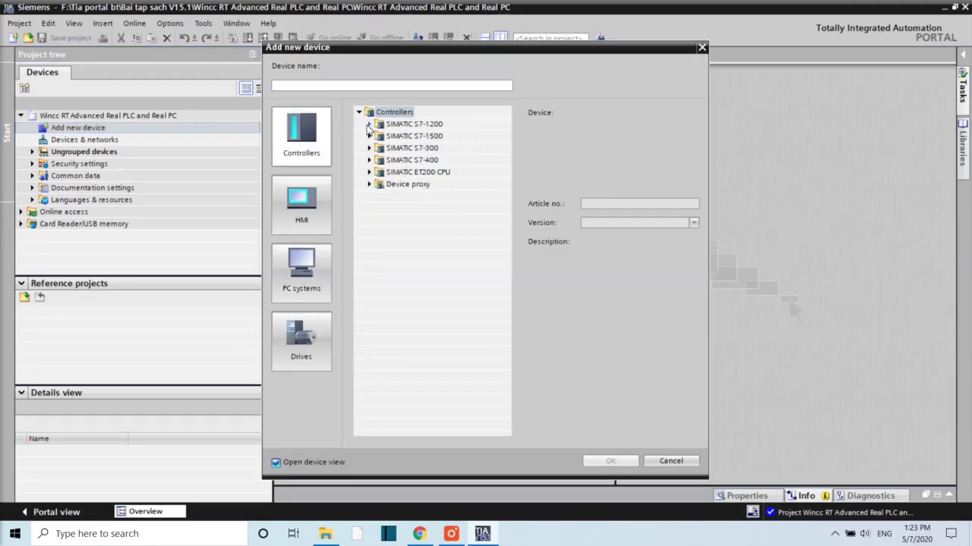
pyautogui.click(369, 124)
pyautogui.click(379, 136)
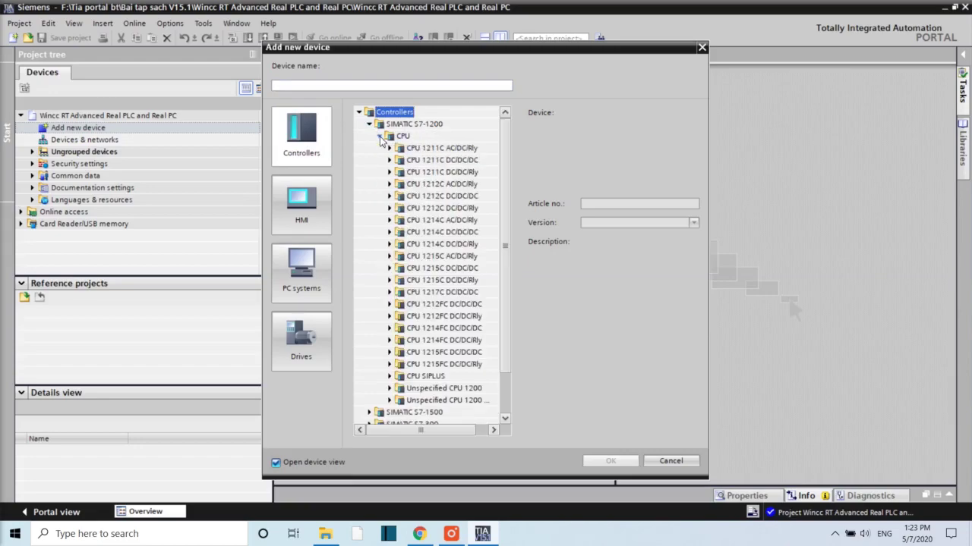
pyautogui.click(389, 195)
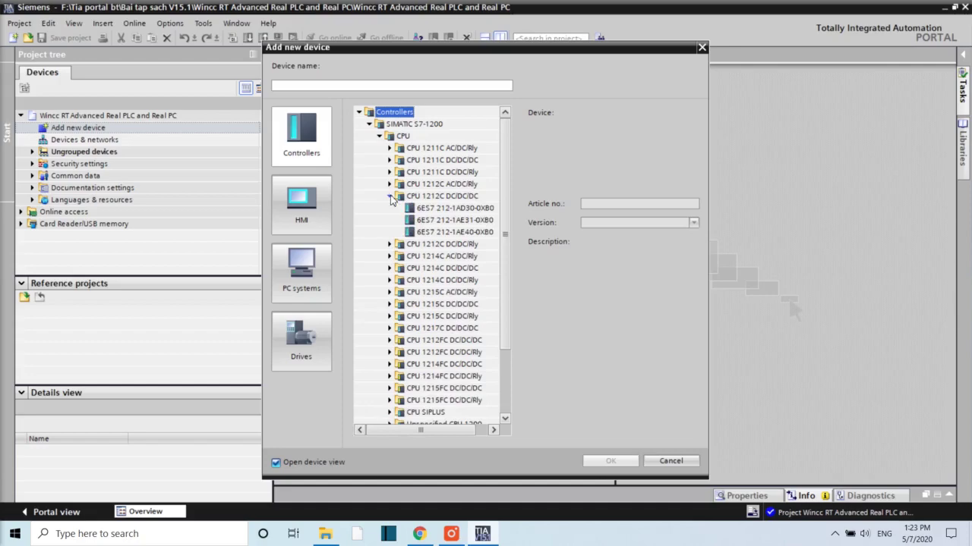
pyautogui.click(424, 232)
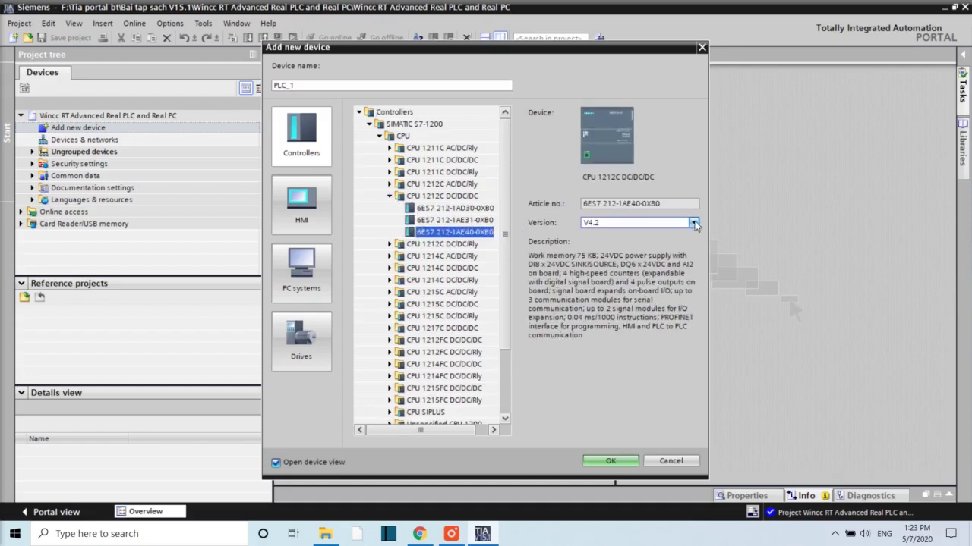
pyautogui.click(658, 223)
pyautogui.click(658, 234)
pyautogui.click(627, 461)
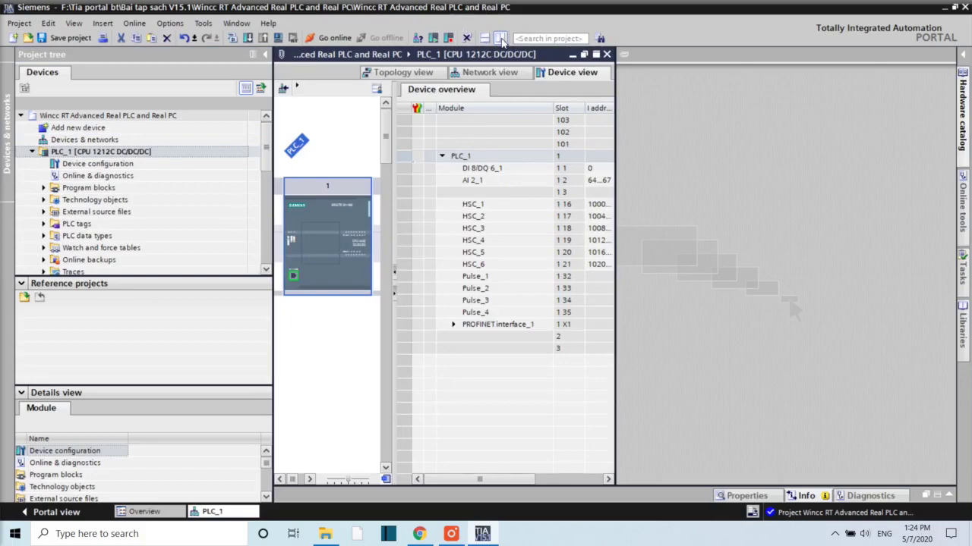
# Step: Unsplit the editor space and examine the IP protocol settings in the PLC's Ethernet addresses
pyautogui.click(500, 38)
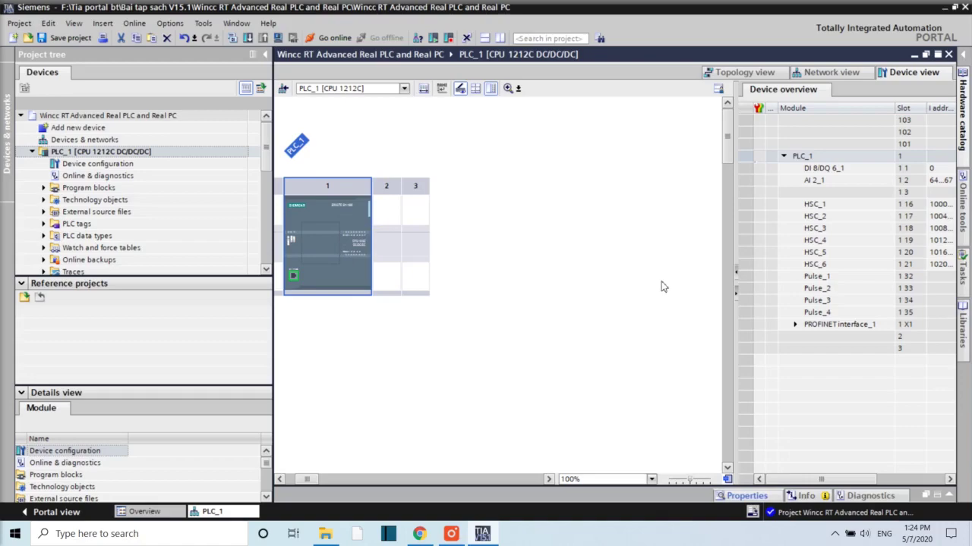
pyautogui.click(746, 495)
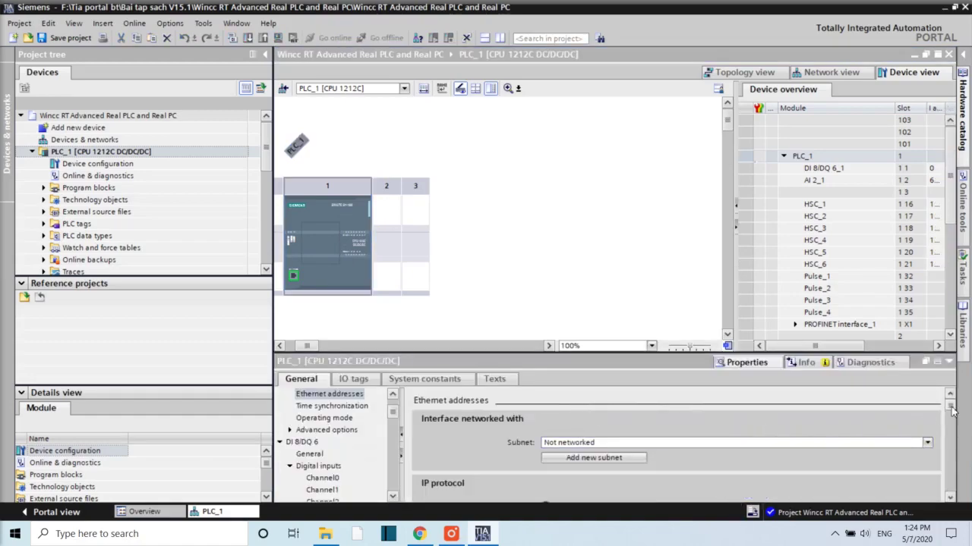
pyautogui.scroll(-1, 886, 470)
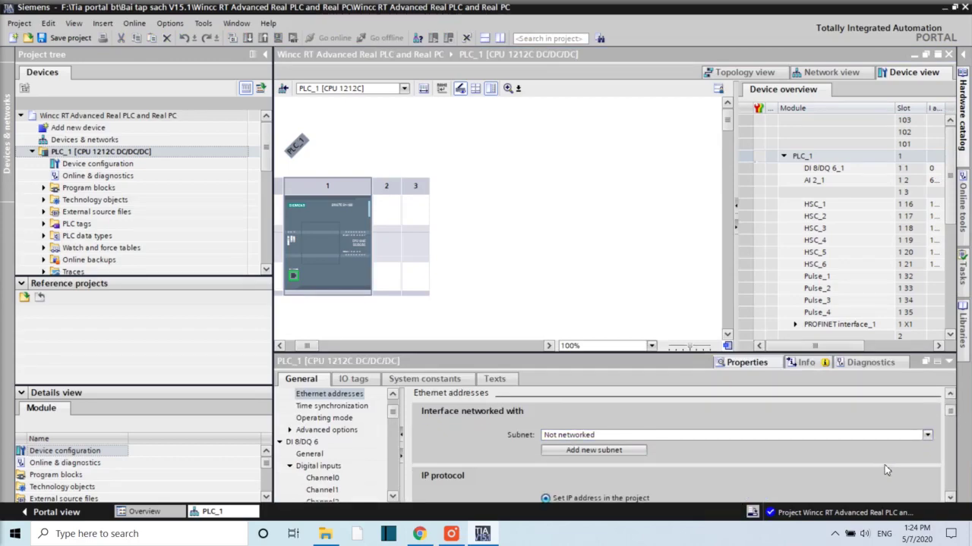
pyautogui.scroll(-3, 884, 467)
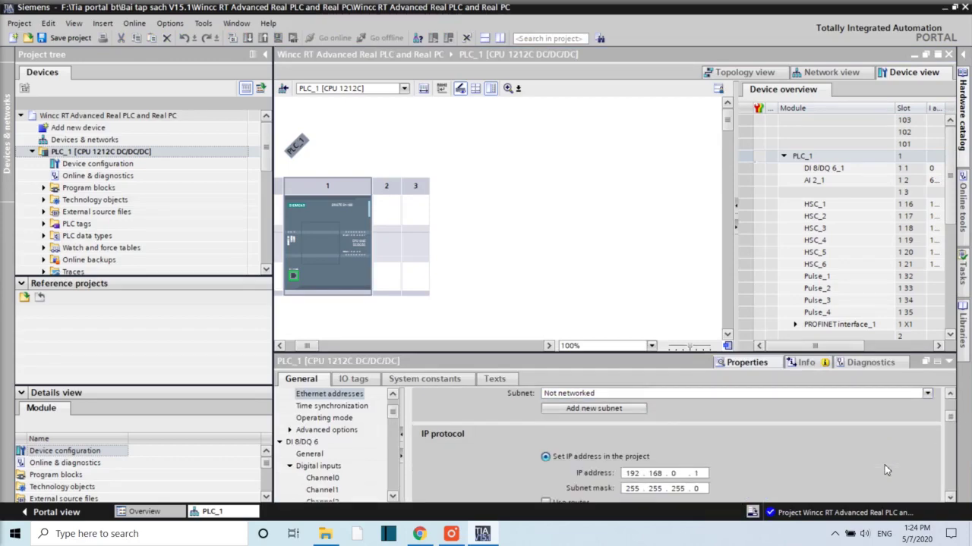
pyautogui.click(702, 466)
pyautogui.doubleClick(674, 459)
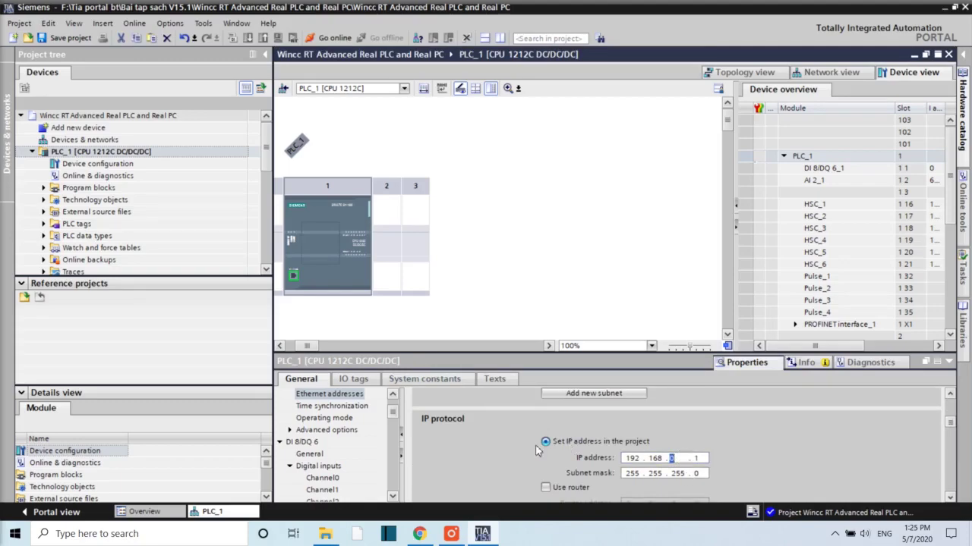
pyautogui.scroll(-4, 535, 440)
pyautogui.scroll(4, 534, 423)
# Step: Add a PC system with the SIMATIC HMI application WinCC RT Advanced to the project
pyautogui.doubleClick(69, 128)
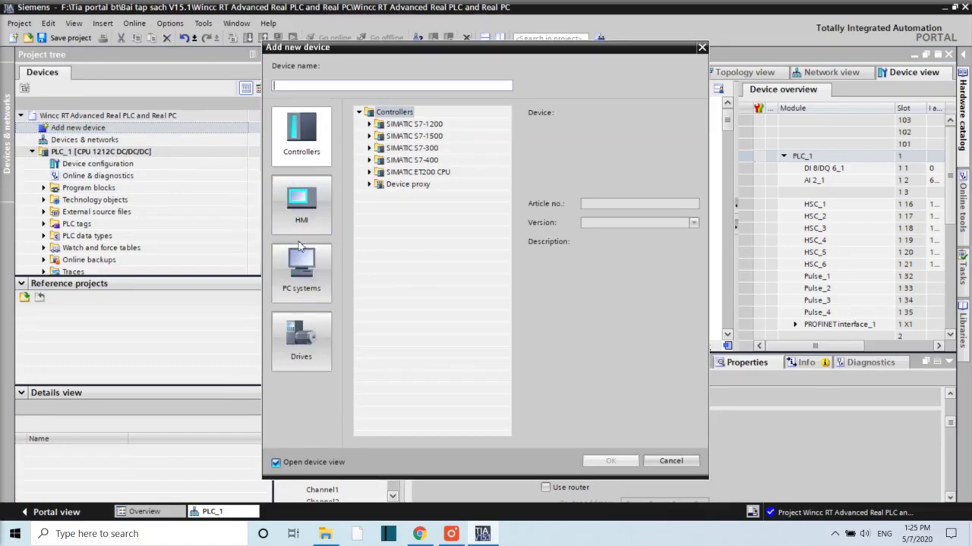
pyautogui.click(298, 286)
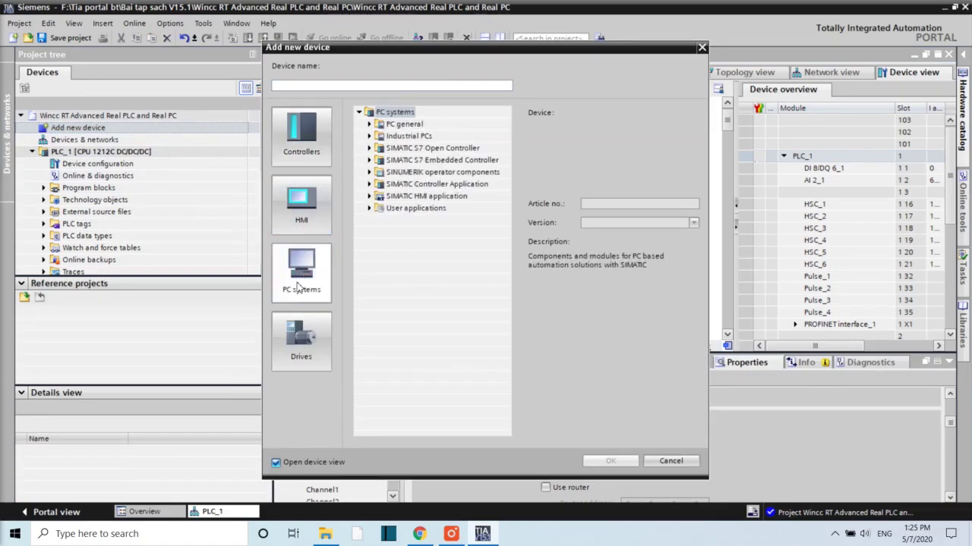
pyautogui.click(369, 198)
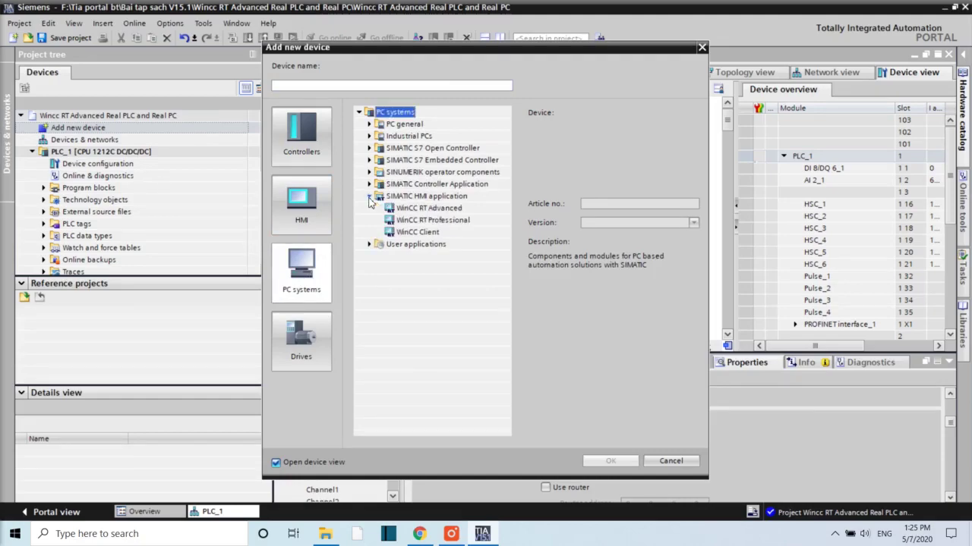
pyautogui.click(419, 209)
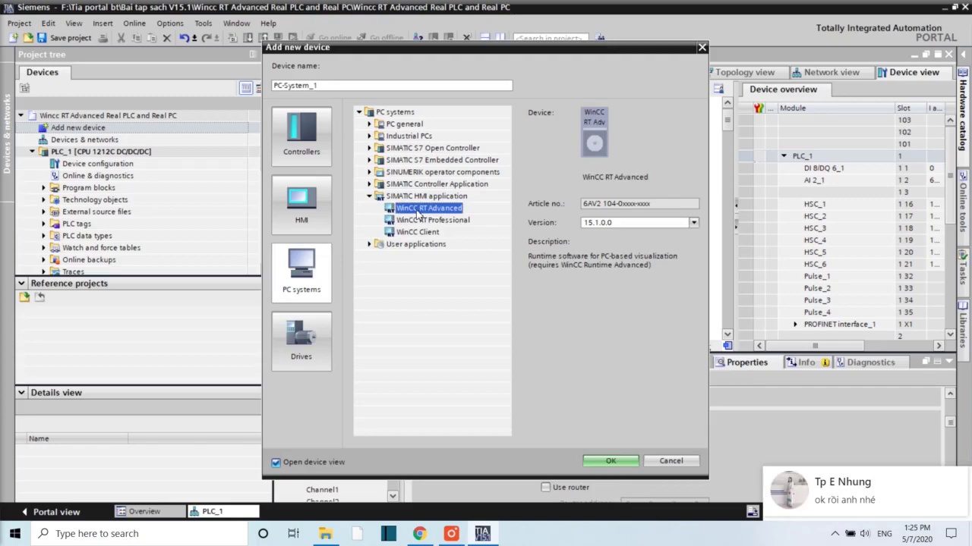
pyautogui.doubleClick(419, 209)
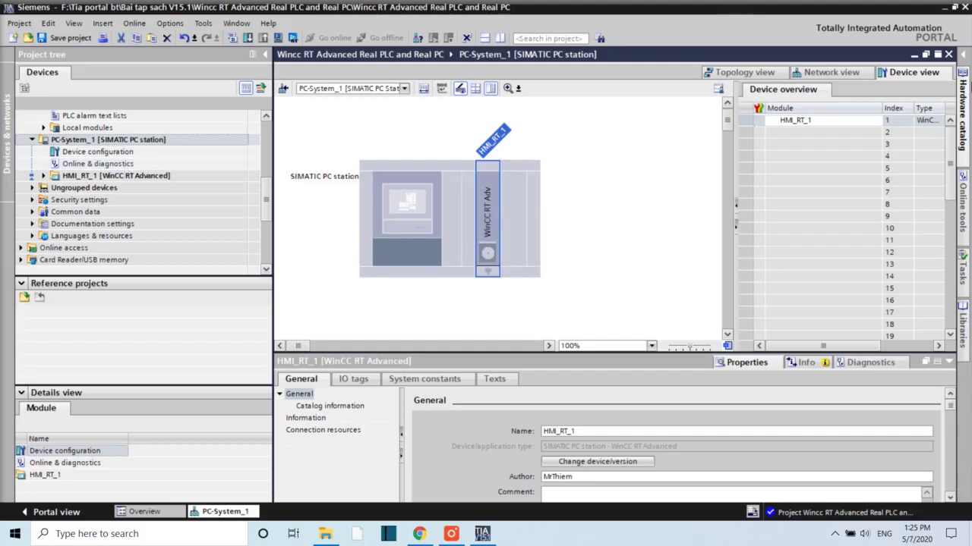
# Step: Insert an IE general PROFINET/Ethernet communications module from the hardware catalog into the PC station
pyautogui.click(966, 124)
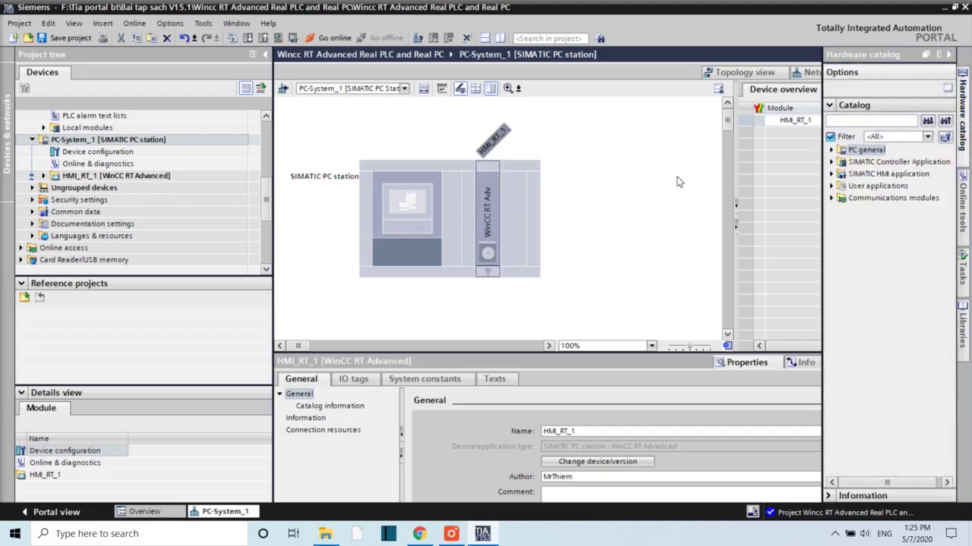
pyautogui.click(832, 198)
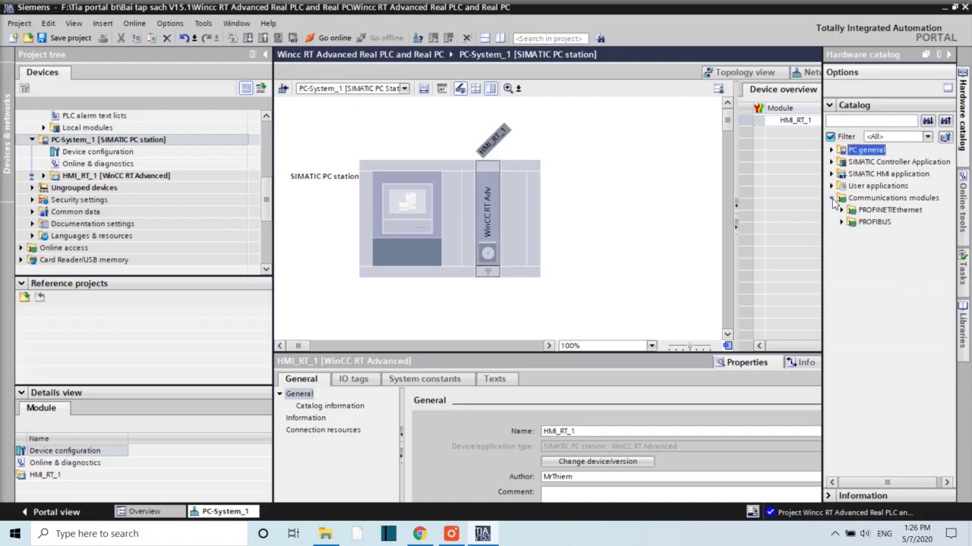
pyautogui.click(841, 211)
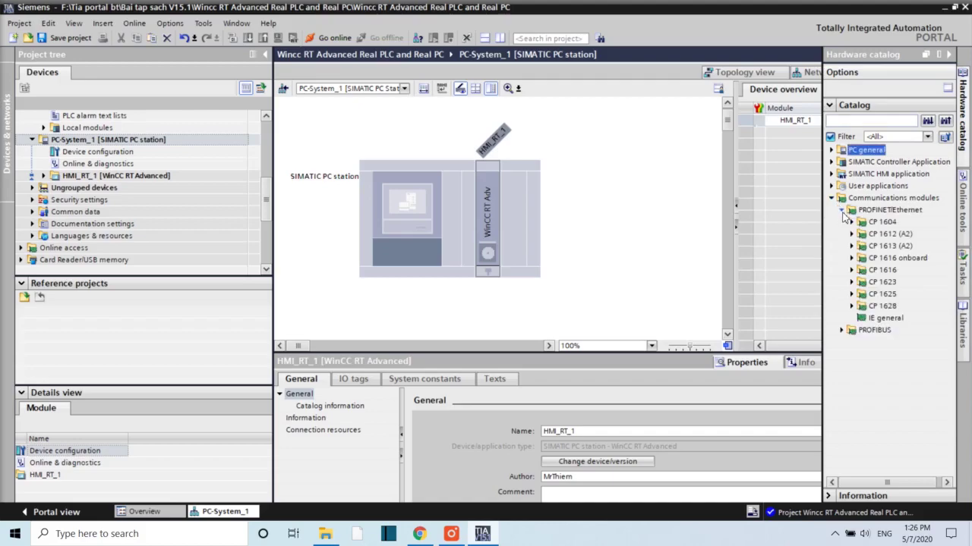
pyautogui.click(873, 318)
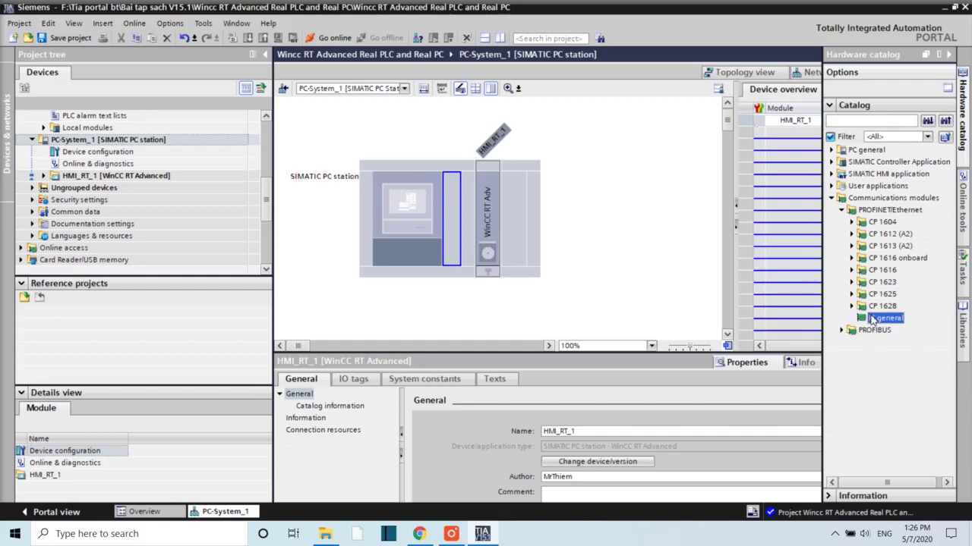
pyautogui.doubleClick(872, 318)
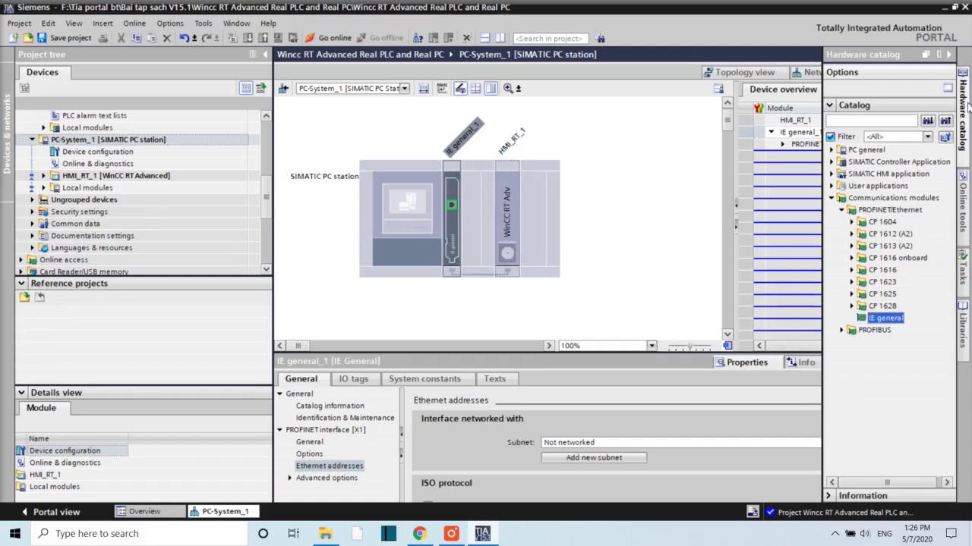
pyautogui.click(967, 107)
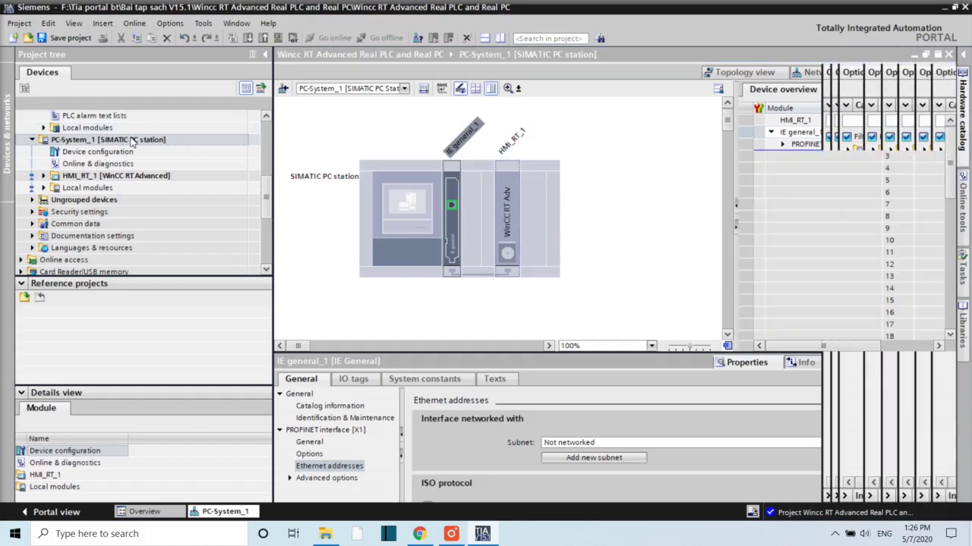
# Step: In the network view of the devices, set the IP address of the PC station's PROFINET interface to 192.168.0.2
pyautogui.scroll(10, 89, 139)
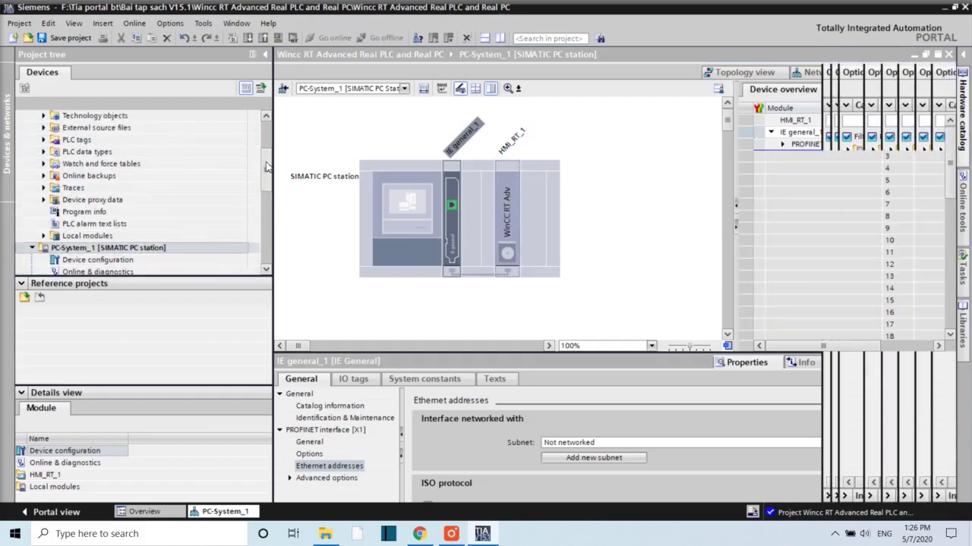
pyautogui.click(85, 142)
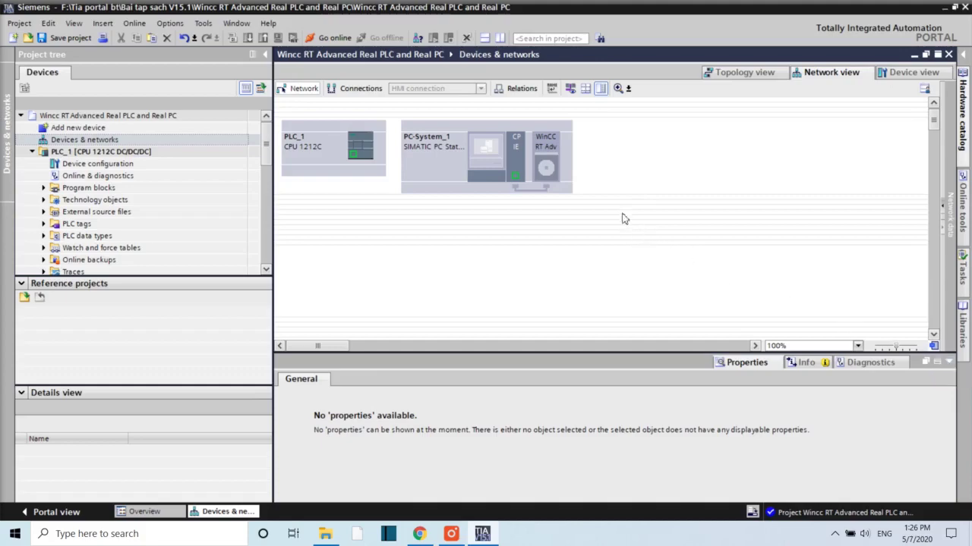
pyautogui.click(515, 177)
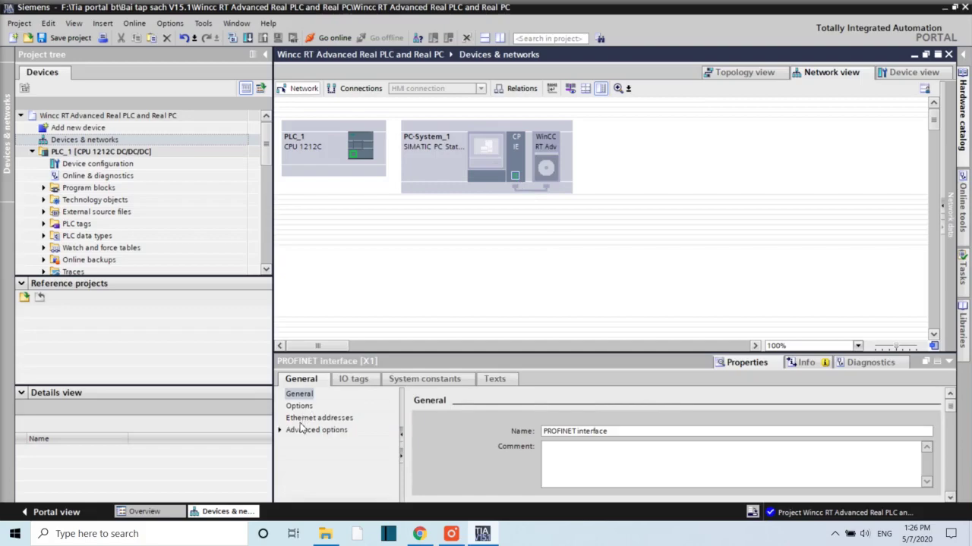
pyautogui.click(302, 423)
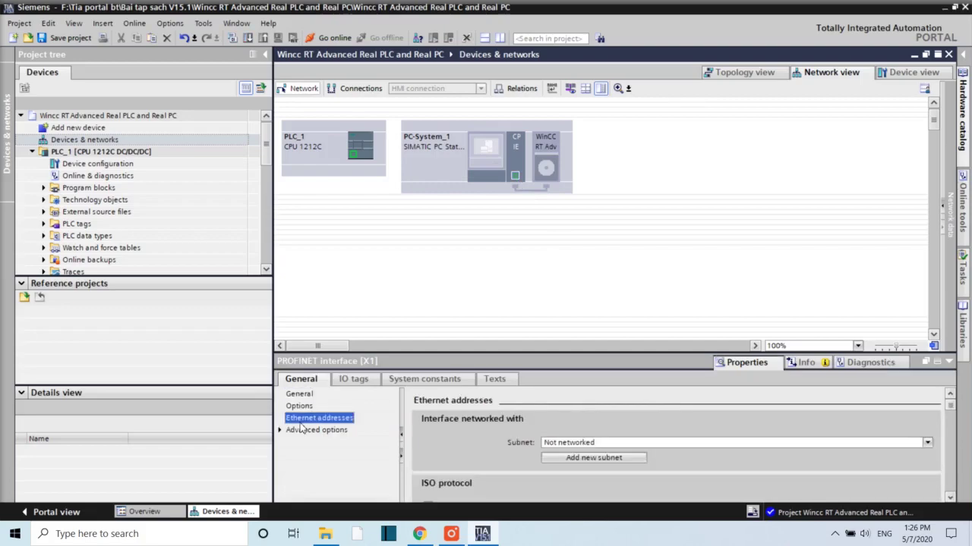
pyautogui.scroll(-3, 952, 497)
pyautogui.click(951, 497)
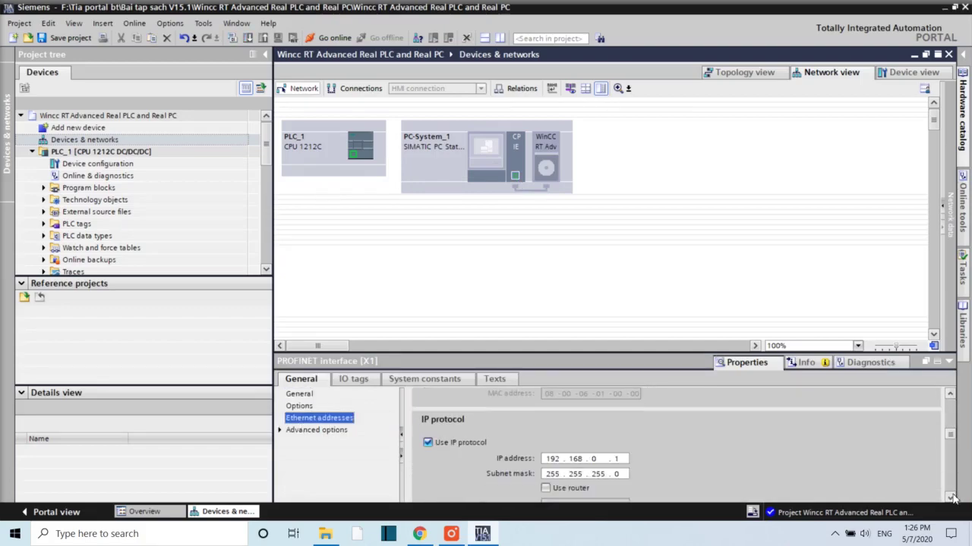
pyautogui.doubleClick(603, 459)
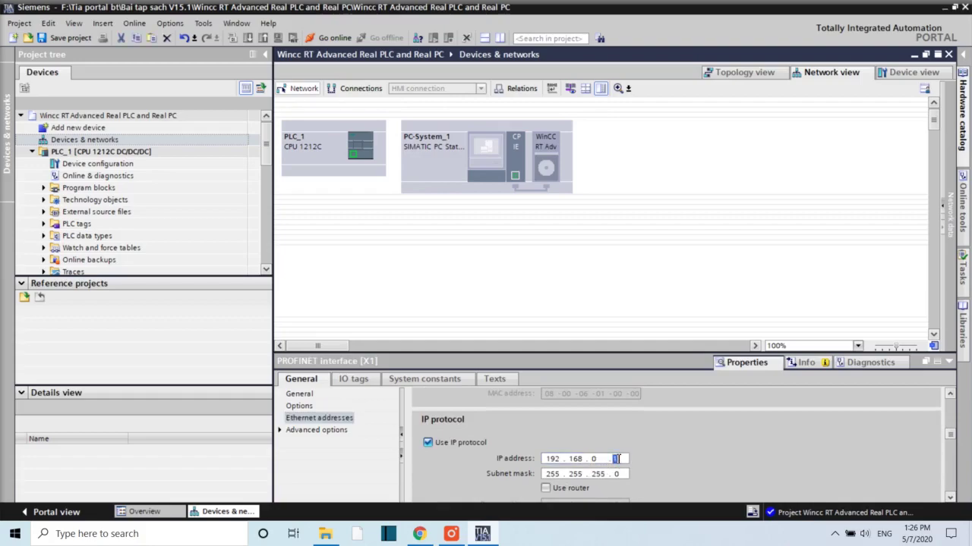
pyautogui.write('2')
pyautogui.click(424, 259)
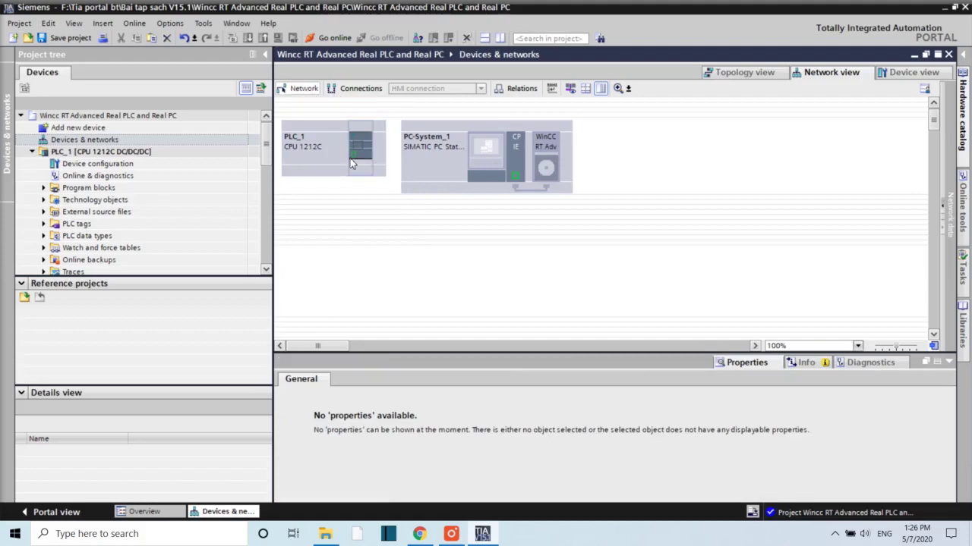
# Step: Network the PLC's PROFINET port with the PC station's IE general port through a shared subnet
pyautogui.moveTo(353, 154); pyautogui.dragTo(515, 179)
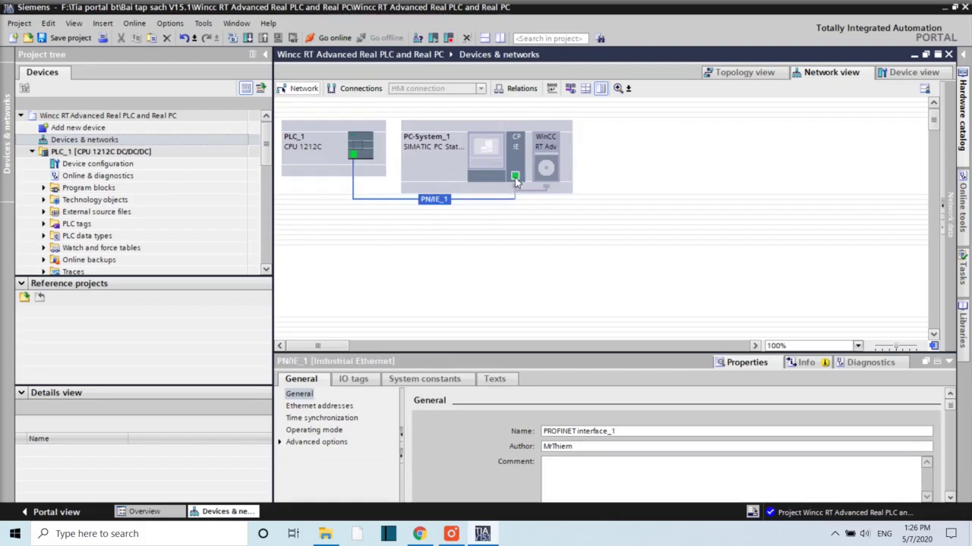
# Step: Create an HMI connection between PLC_1 and the WinCC RT Advanced runtime of the PC station
pyautogui.click(450, 230)
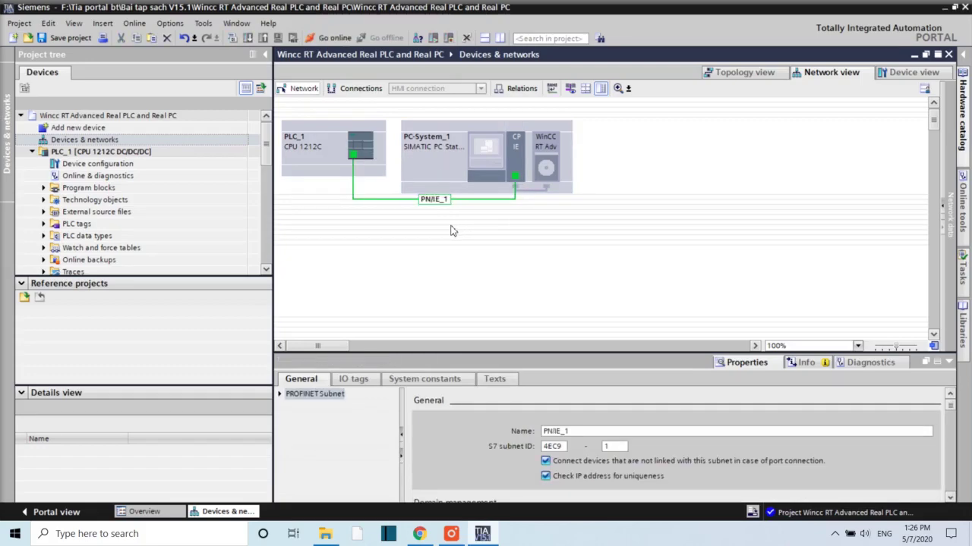
pyautogui.click(354, 93)
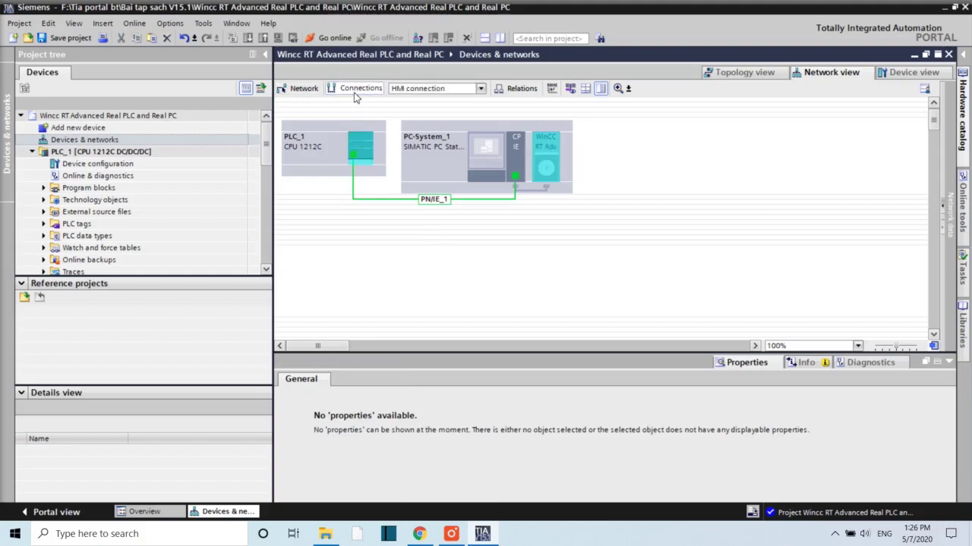
pyautogui.click(354, 156)
pyautogui.moveTo(366, 179); pyautogui.dragTo(517, 180)
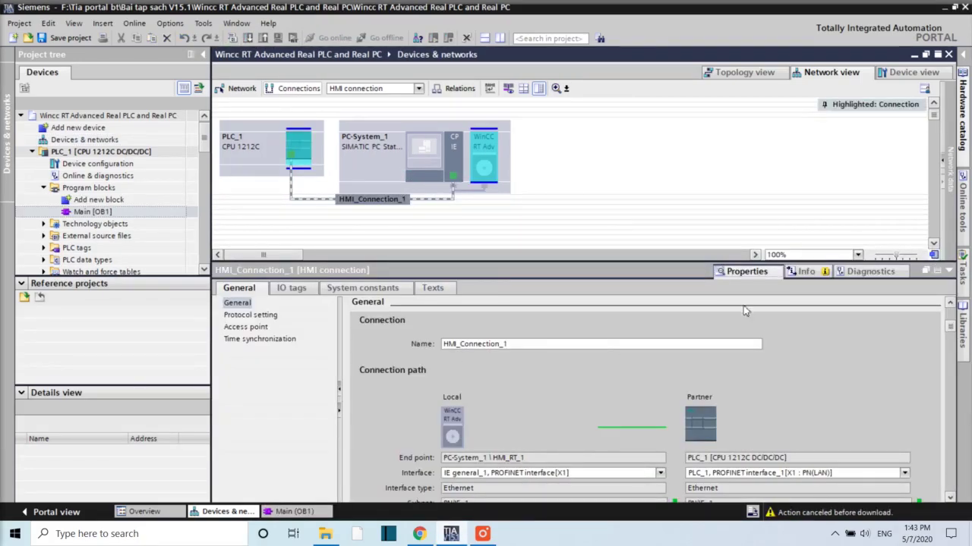
# Step: Examine the HMI connection's properties, checking its name, interfaces and the local and partner IP addresses
pyautogui.moveTo(699, 264); pyautogui.dragTo(695, 231)
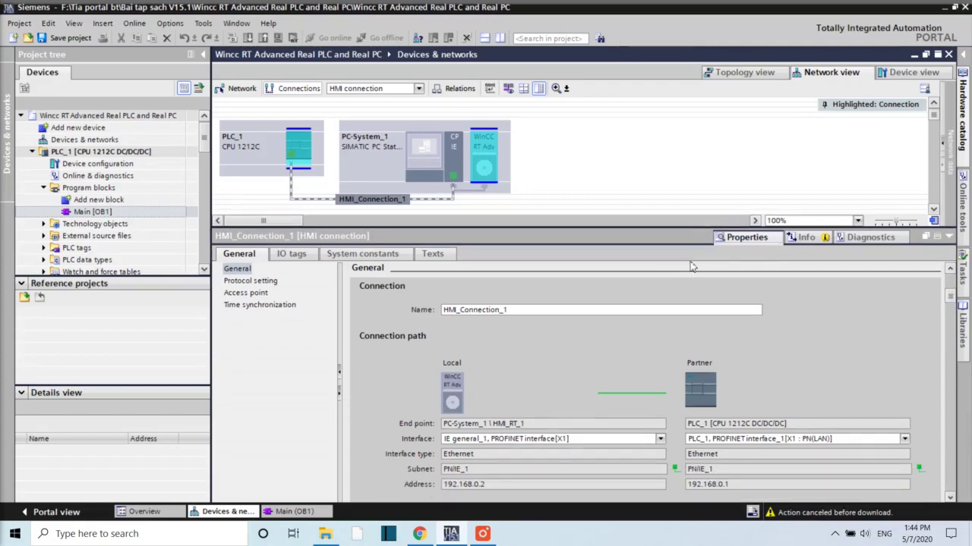
pyautogui.click(563, 312)
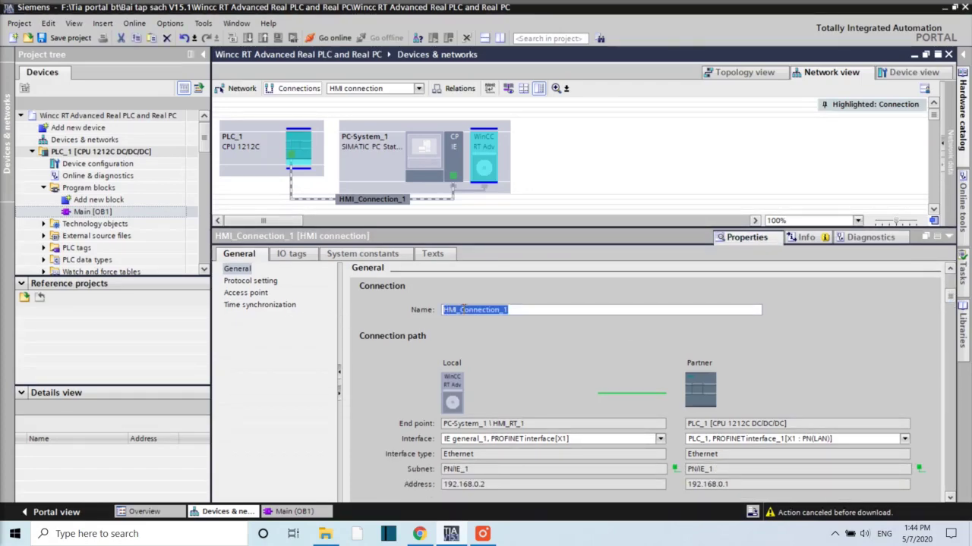
pyautogui.click(582, 424)
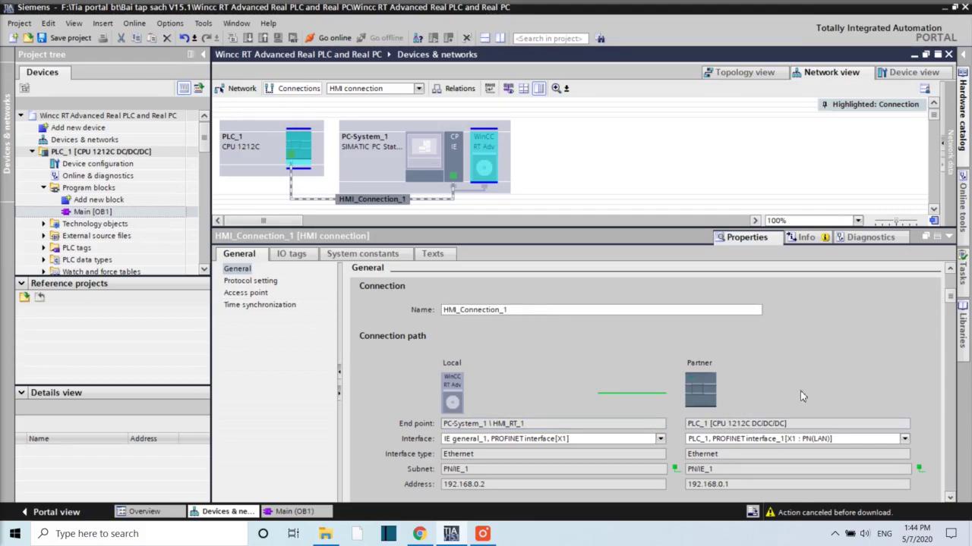
pyautogui.scroll(-2, 794, 404)
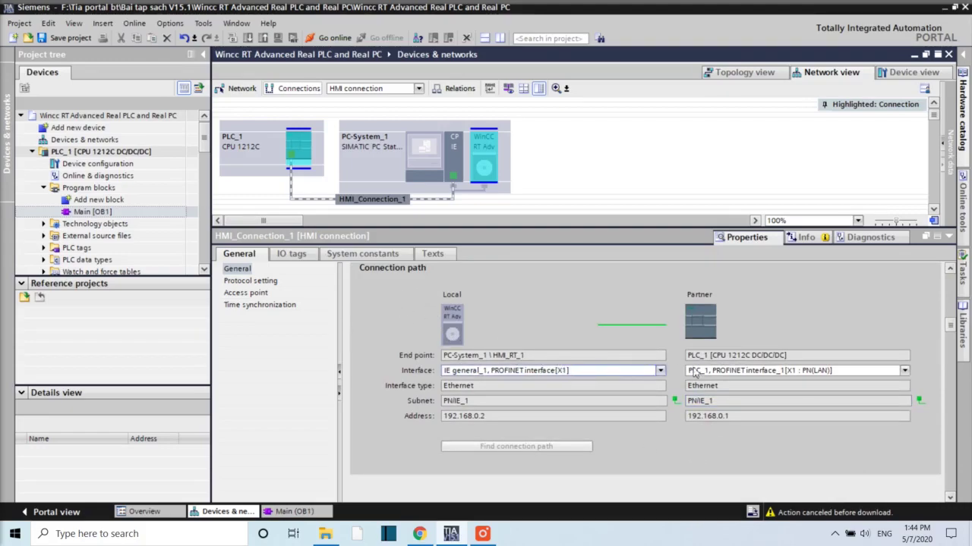
pyautogui.moveTo(501, 421); pyautogui.dragTo(434, 419)
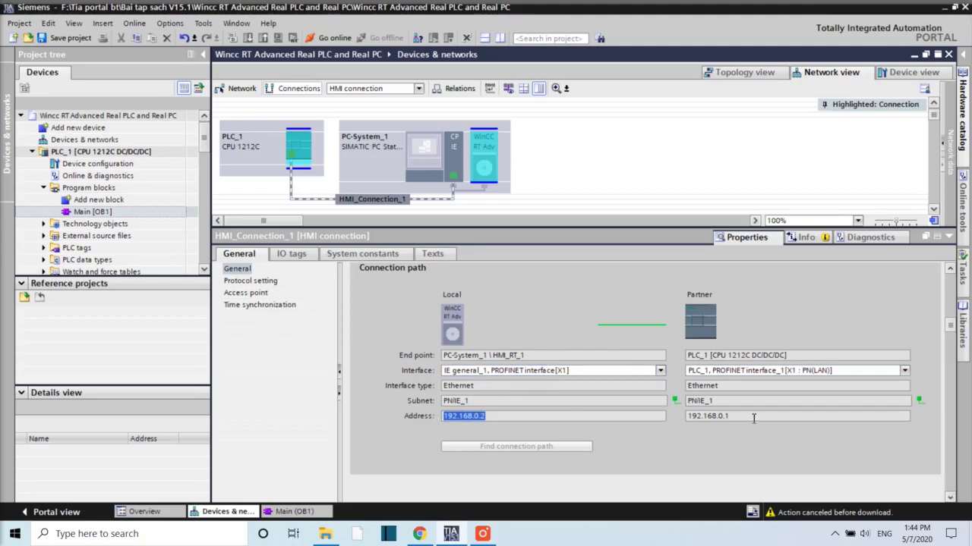
pyautogui.moveTo(754, 419); pyautogui.dragTo(678, 416)
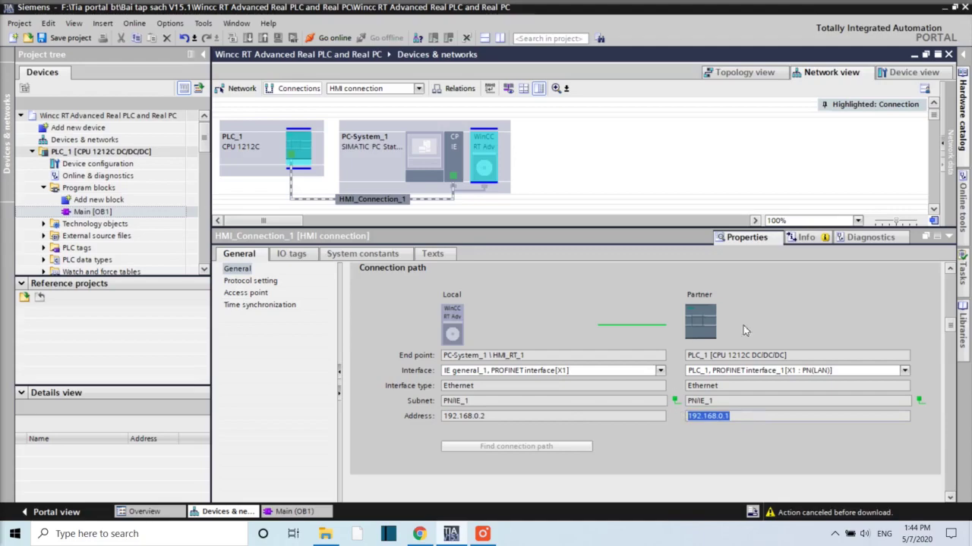
pyautogui.click(948, 237)
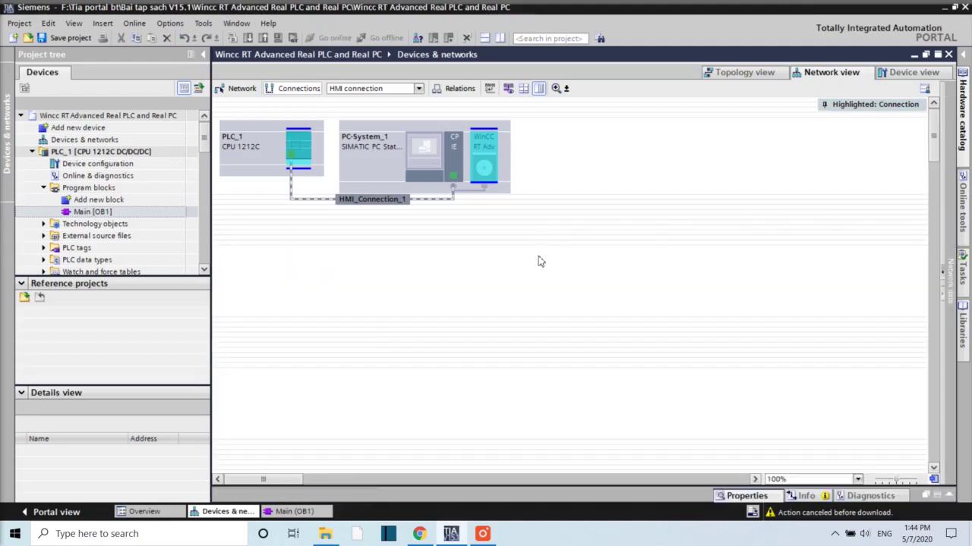
# Step: In Main [OB1], build Network 1 with a normally open contact, a normally closed contact and an output coil in series
pyautogui.click(107, 212)
pyautogui.doubleClick(107, 214)
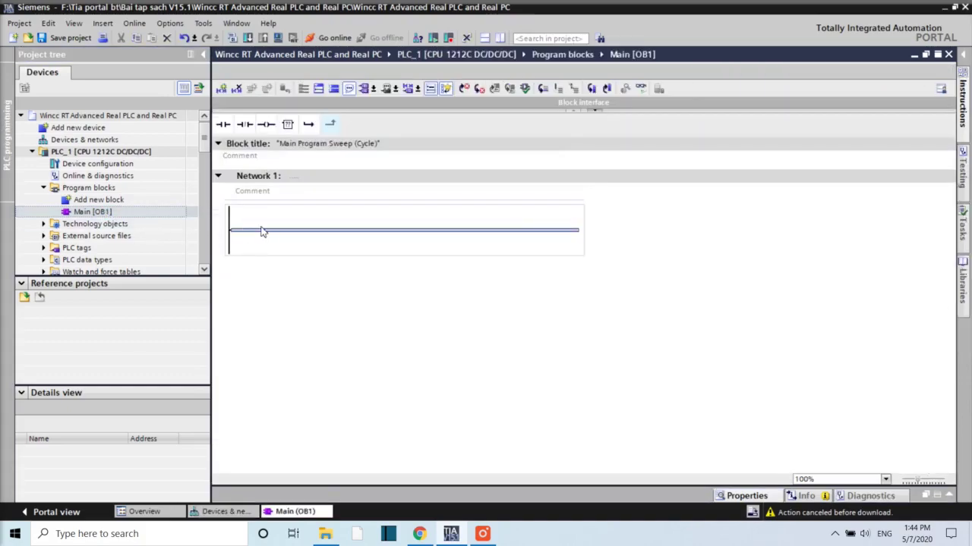
pyautogui.click(223, 124)
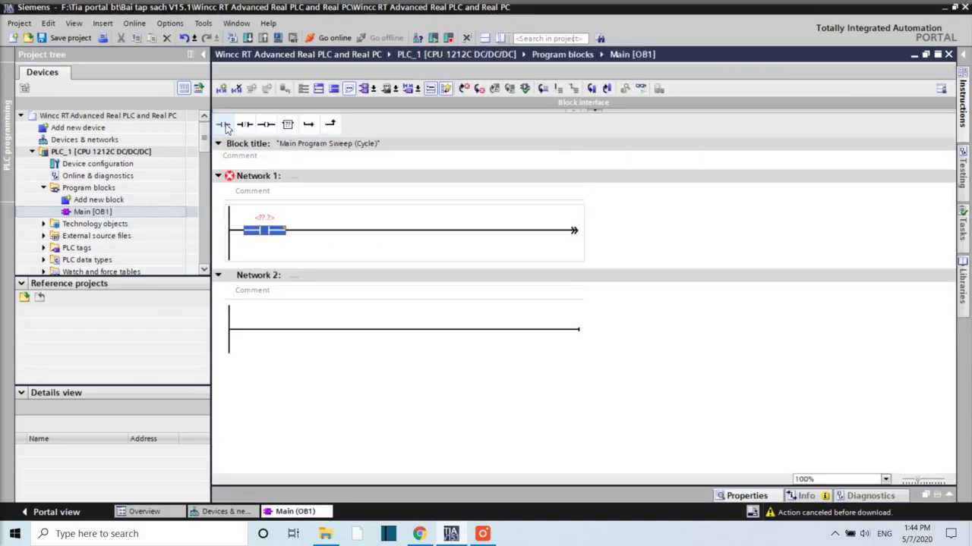
pyautogui.click(308, 231)
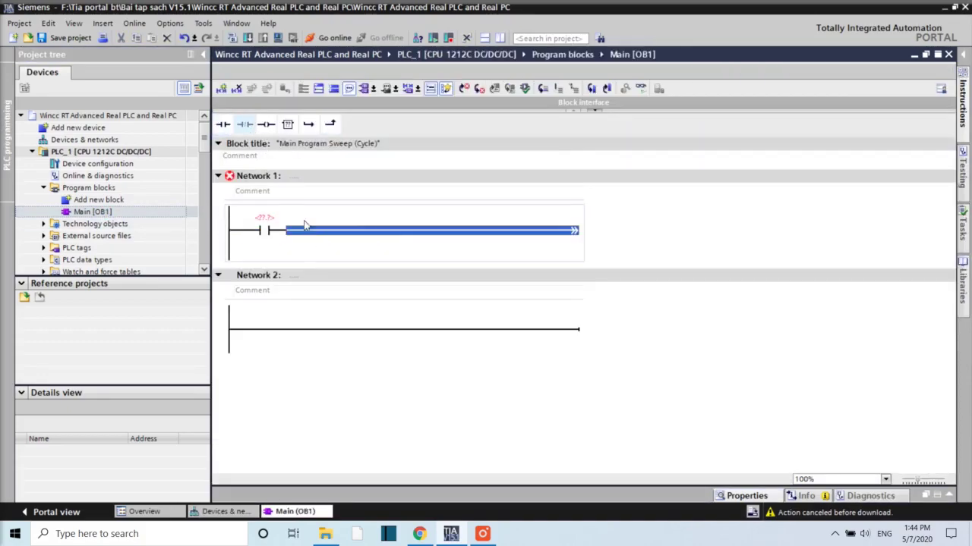
pyautogui.click(244, 125)
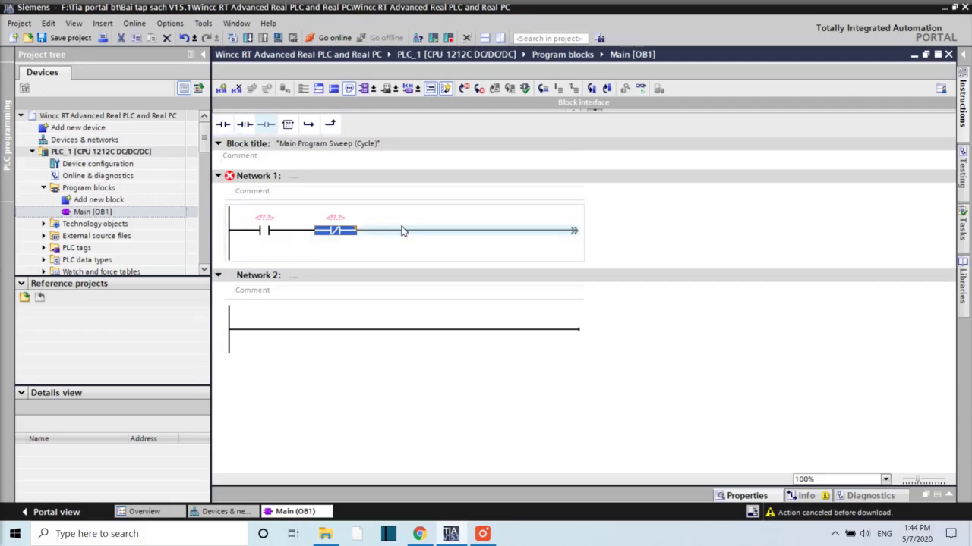
pyautogui.click(403, 231)
pyautogui.click(266, 125)
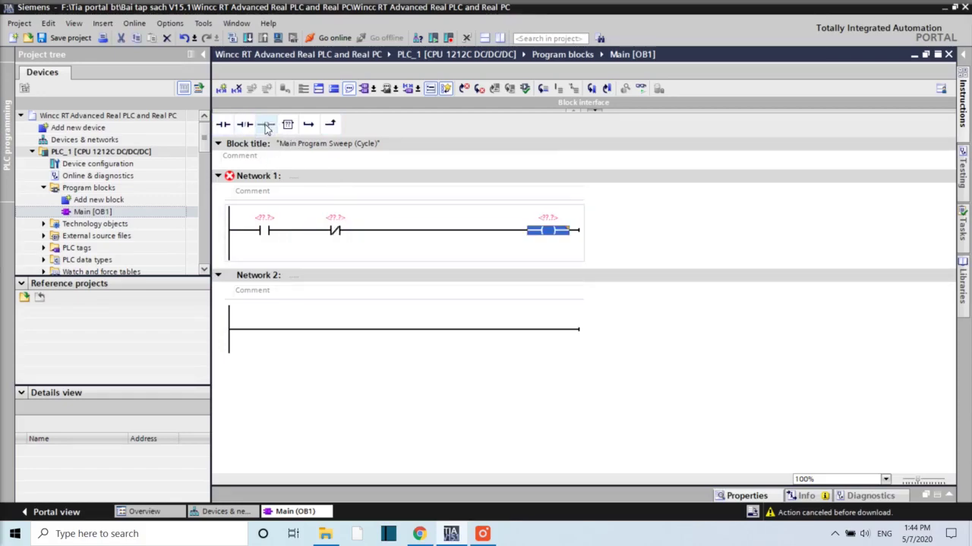
# Step: Add a parallel branch with a normally open contact around the first contact of Network 1
pyautogui.click(237, 231)
pyautogui.click(308, 125)
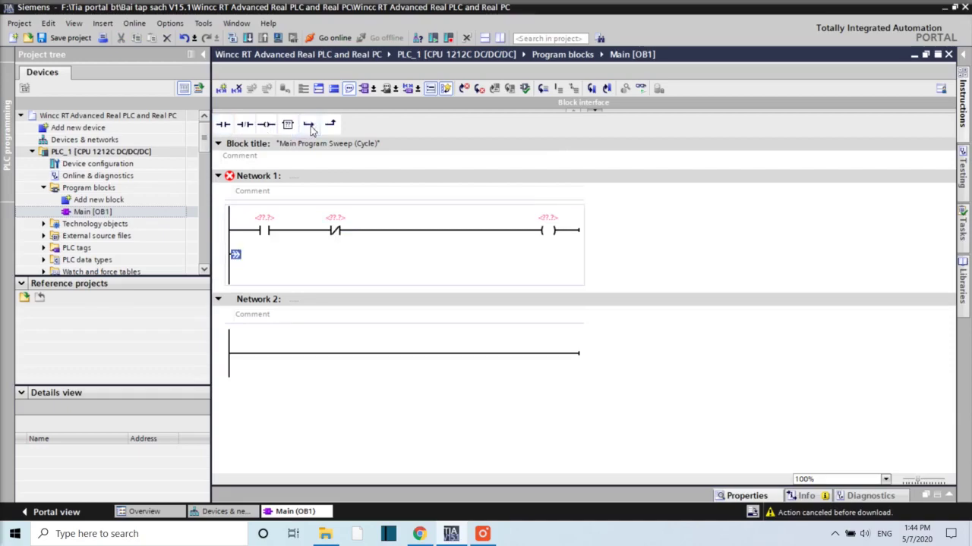
pyautogui.click(223, 125)
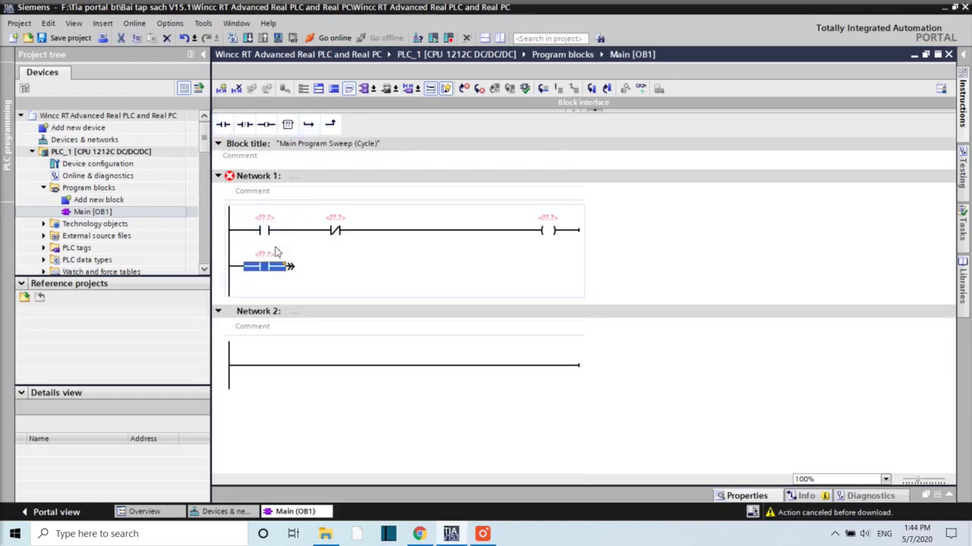
pyautogui.moveTo(291, 266); pyautogui.dragTo(300, 230)
# Step: Assign M0.0 (PC_Start) to the first normally open contact and M0.1 (PC_Stop) to the normally closed contact
pyautogui.click(274, 219)
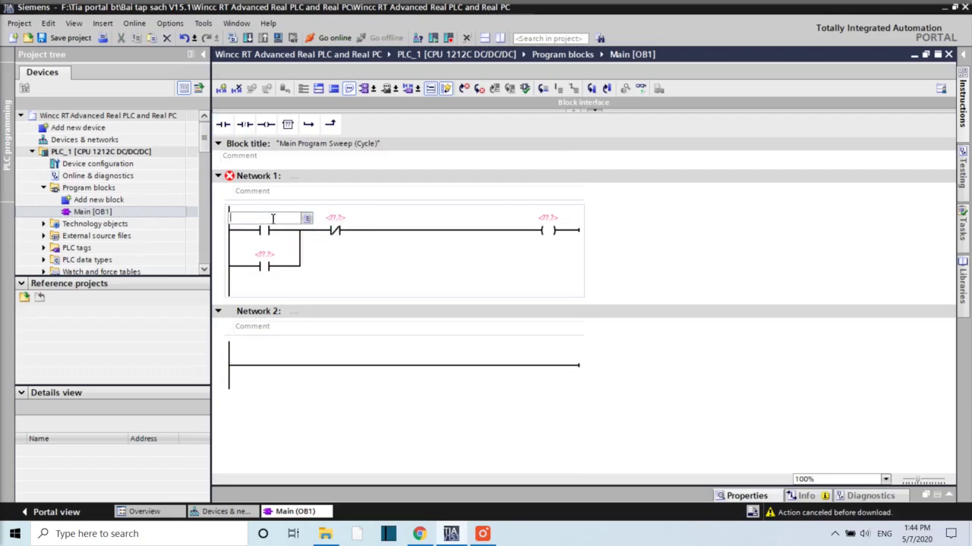
pyautogui.write('m0.0')
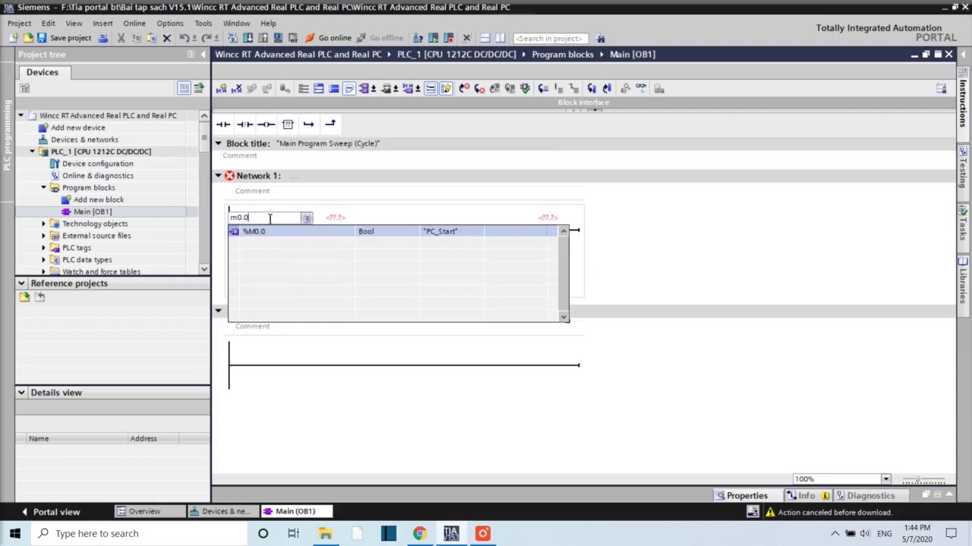
pyautogui.click(258, 232)
pyautogui.click(334, 225)
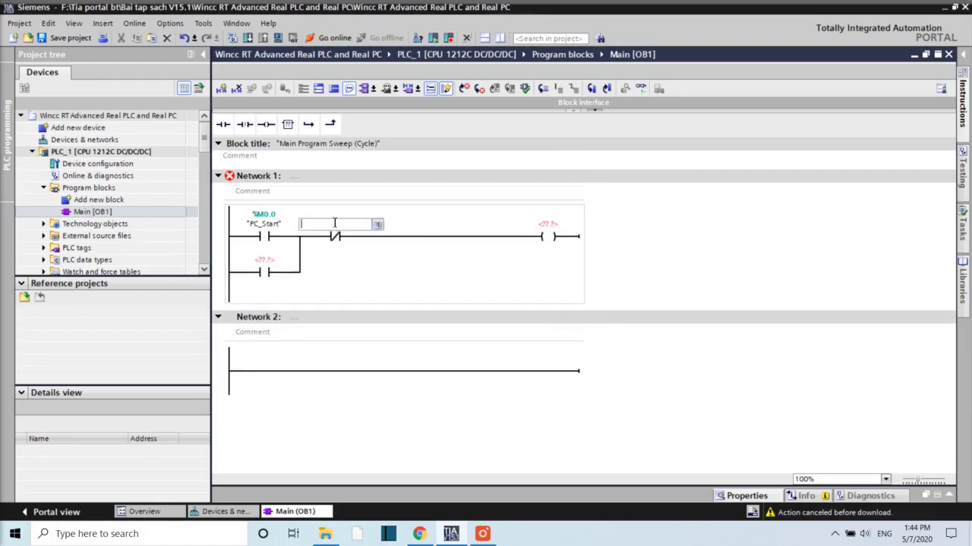
pyautogui.write('m0.1')
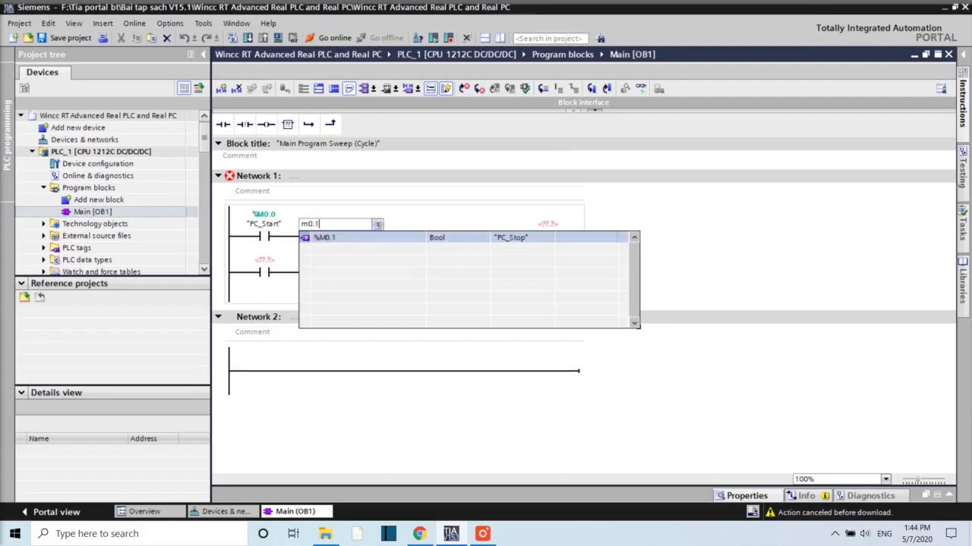
pyautogui.click(383, 239)
# Step: Assign Q0.0 (Motor) to the output coil and to the contact in the parallel branch
pyautogui.click(538, 228)
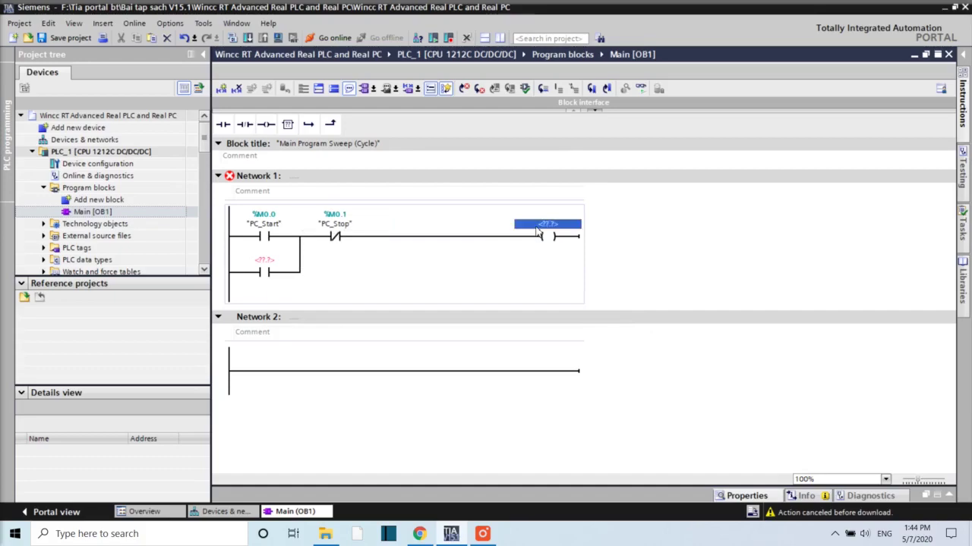
pyautogui.click(537, 226)
pyautogui.write('q0.0')
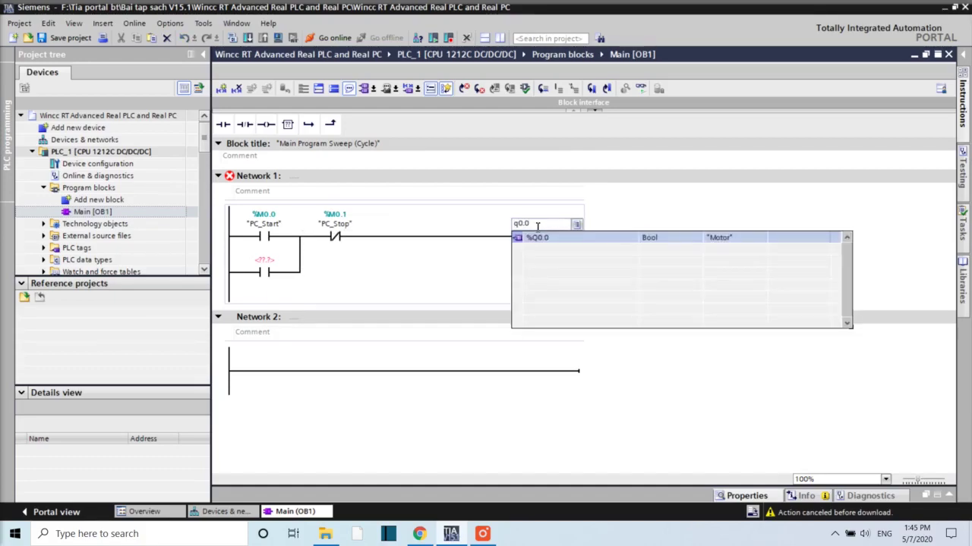
pyautogui.click(553, 236)
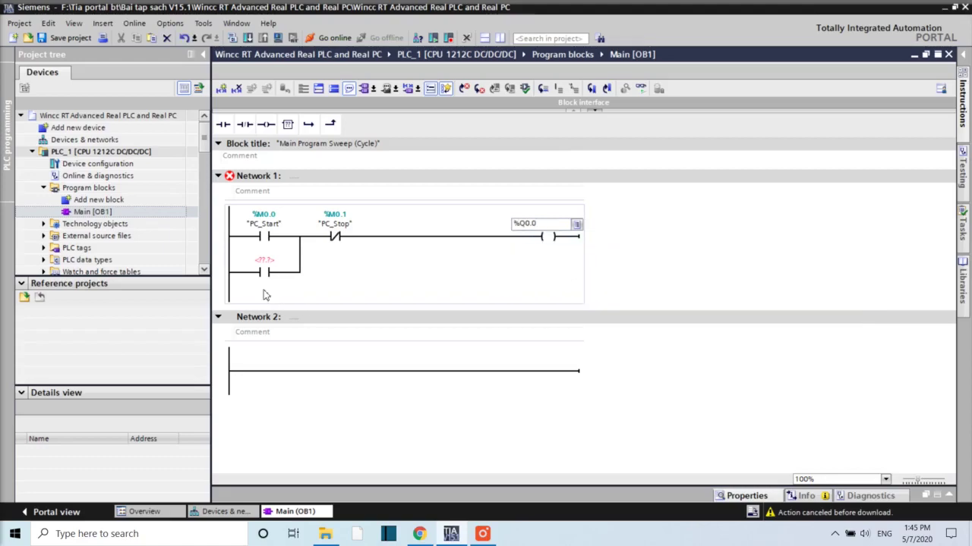
pyautogui.click(266, 262)
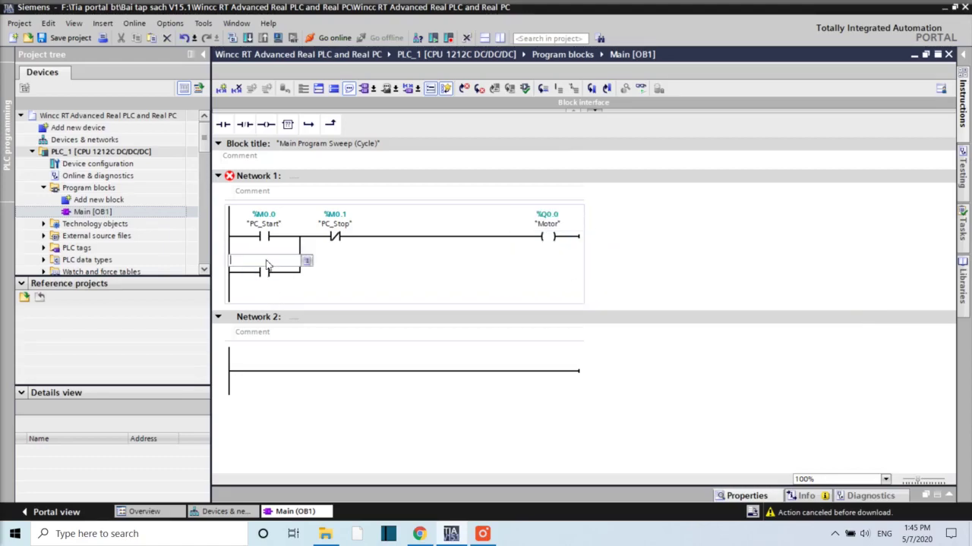
pyautogui.write('q0.0')
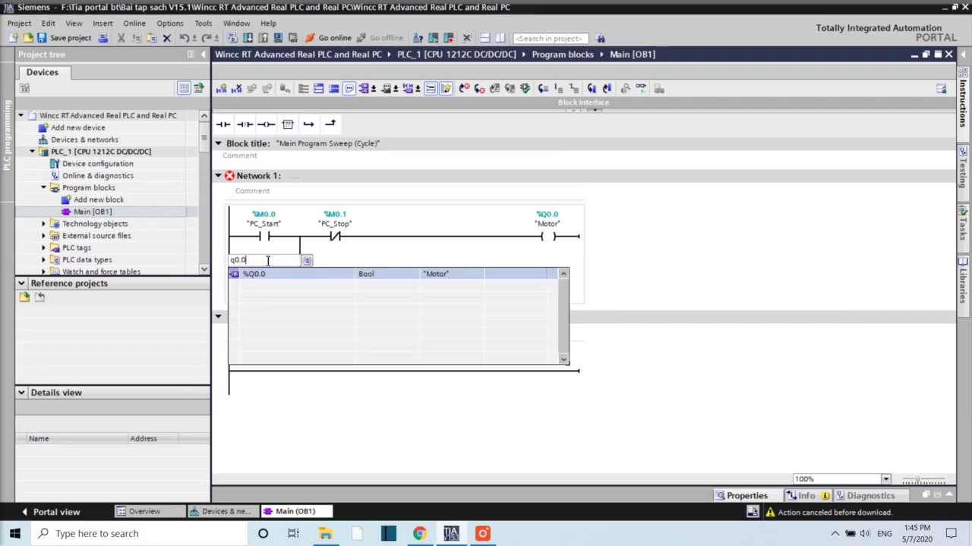
pyautogui.press('Return')
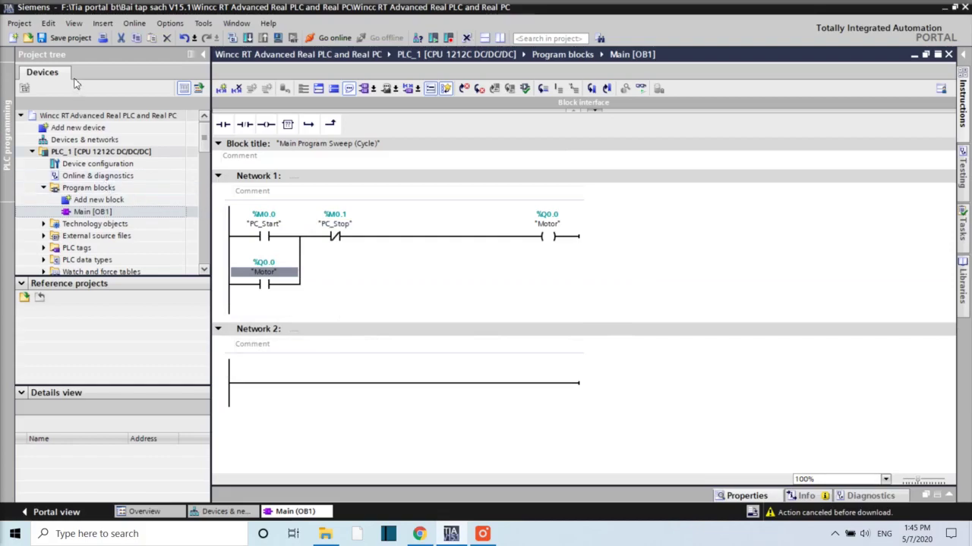
# Step: Save the project and compile the PLC program
pyautogui.click(71, 38)
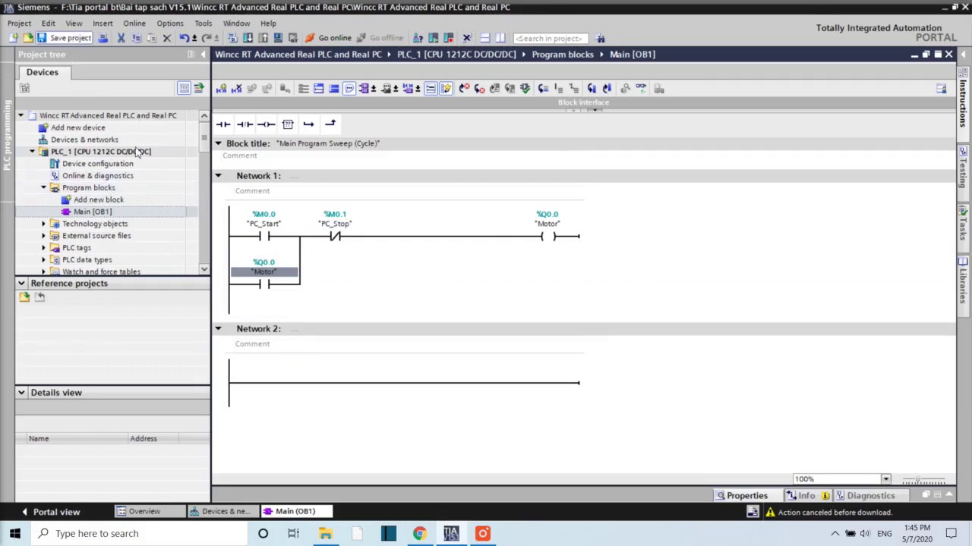
pyautogui.click(232, 38)
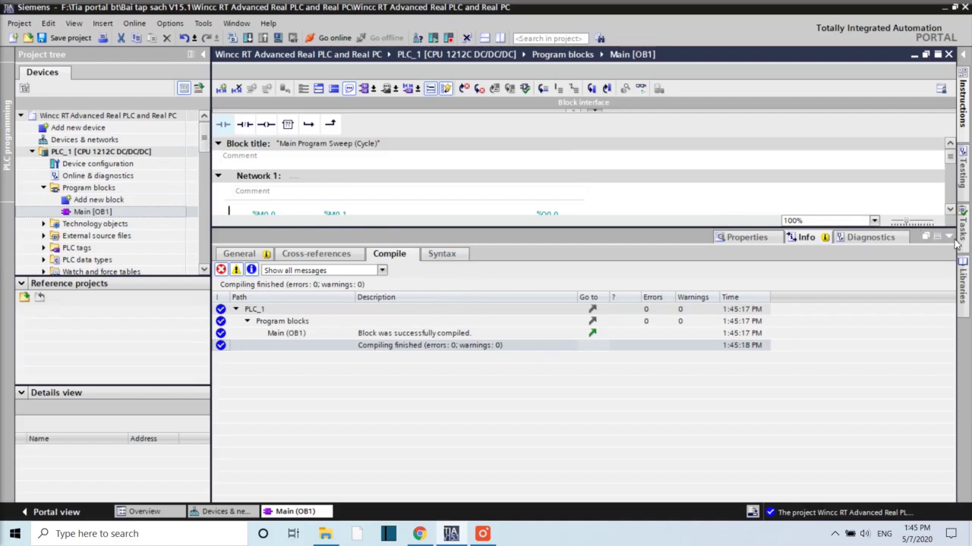
pyautogui.click(950, 239)
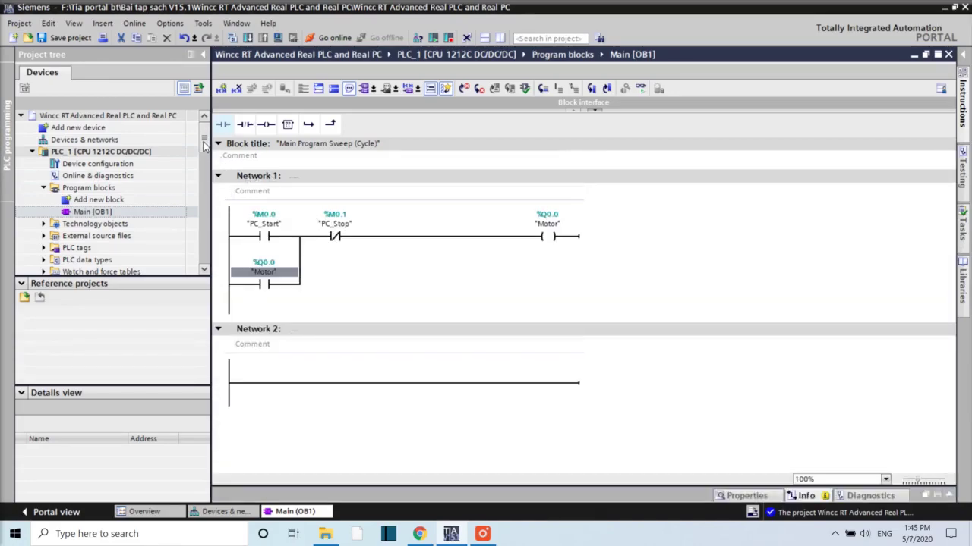
# Step: Add a new screen to the Screens folder of HMI_RT_1 in the PC station
pyautogui.scroll(-3, 203, 173)
pyautogui.scroll(-3, 204, 173)
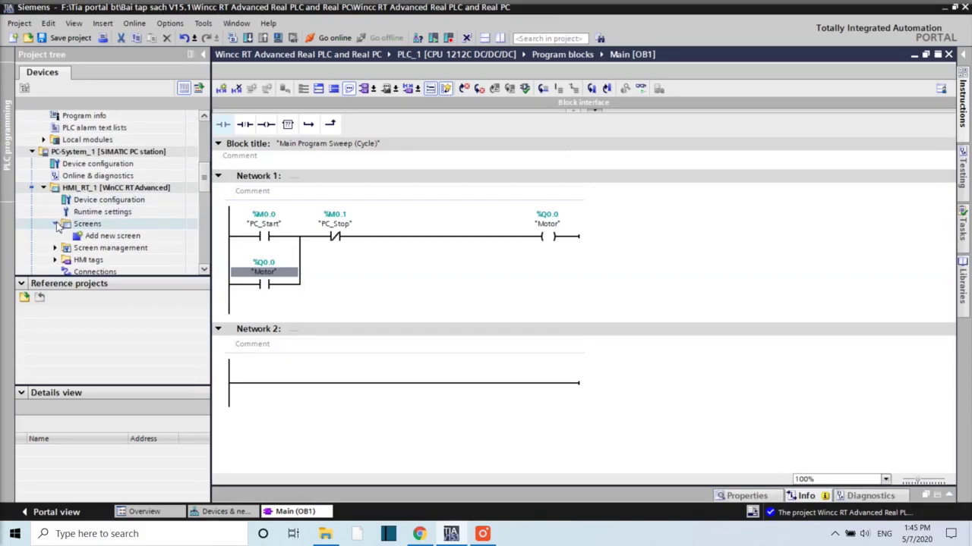
pyautogui.click(92, 237)
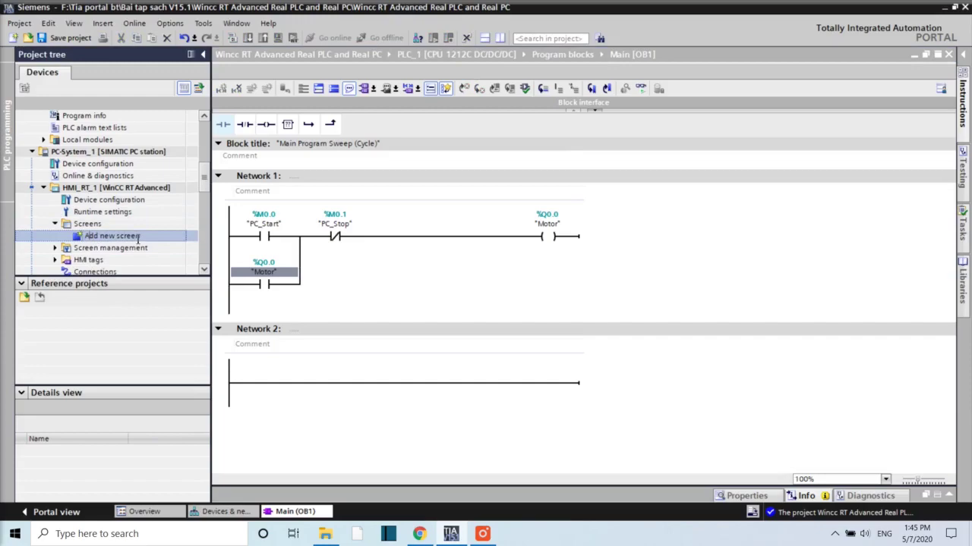
pyautogui.doubleClick(84, 237)
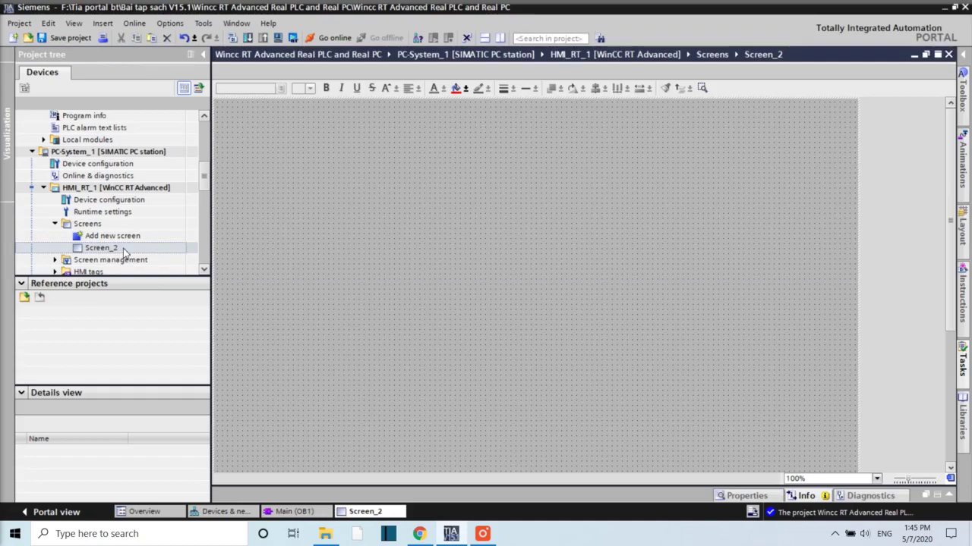
# Step: Rename the new HMI screen as "Wincc RT Advanced Screen"
pyautogui.rightClick(125, 251)
pyautogui.click(114, 248)
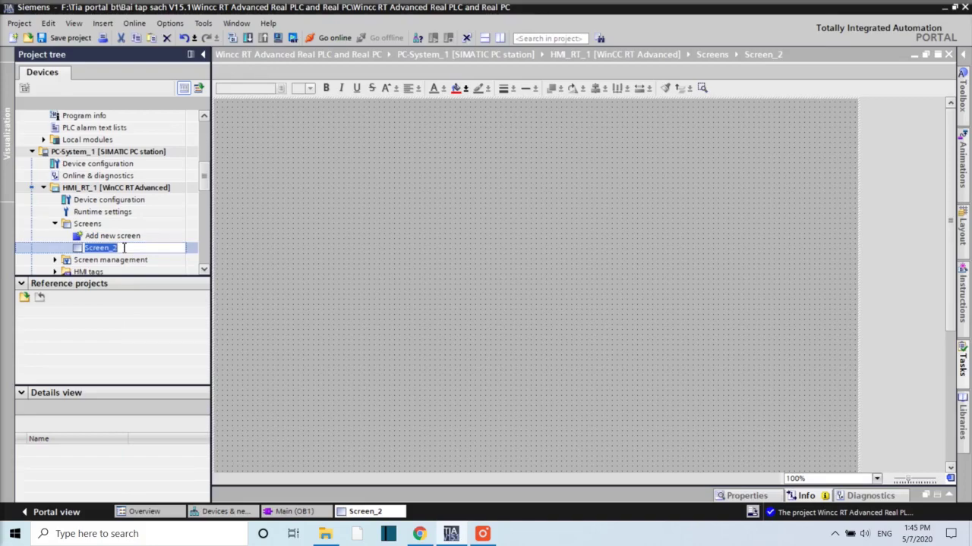
pyautogui.write('U')
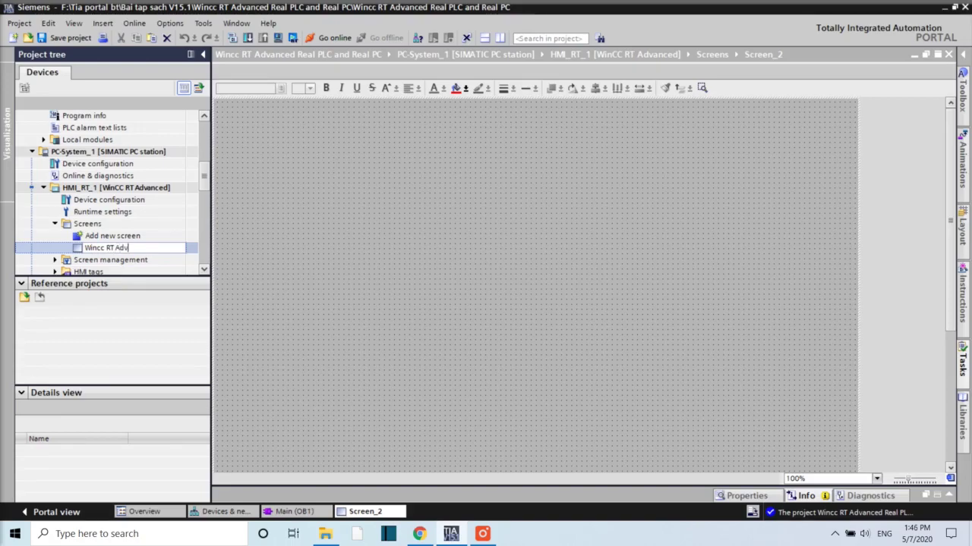
pyautogui.write('anced Screen')
pyautogui.press('Return')
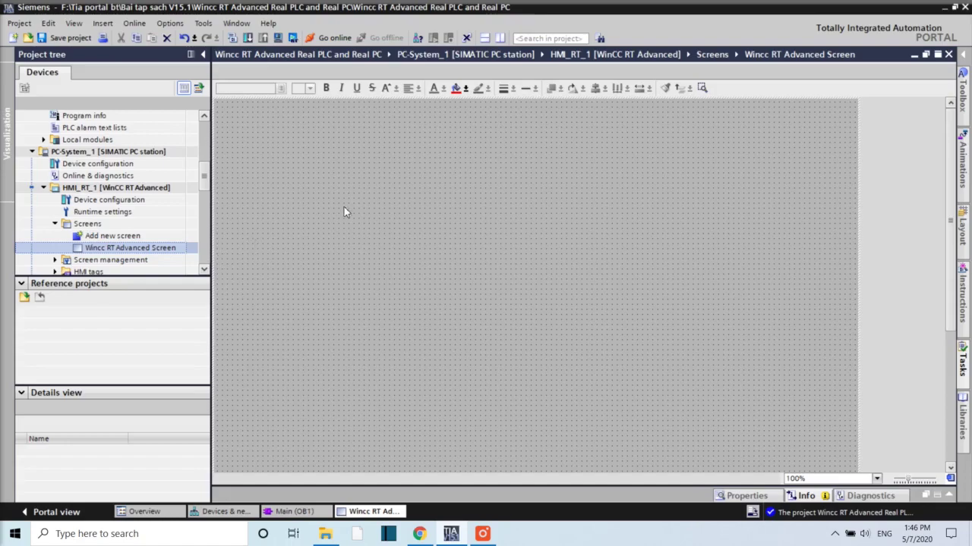
# Step: Place a circle in the upper part of the Wincc RT Advanced Screen
pyautogui.click(962, 95)
pyautogui.click(941, 125)
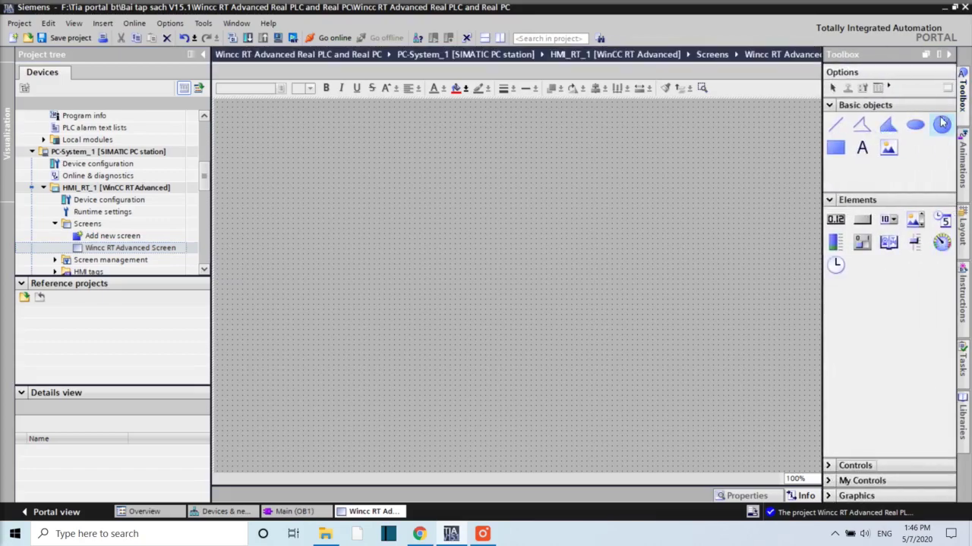
pyautogui.click(397, 164)
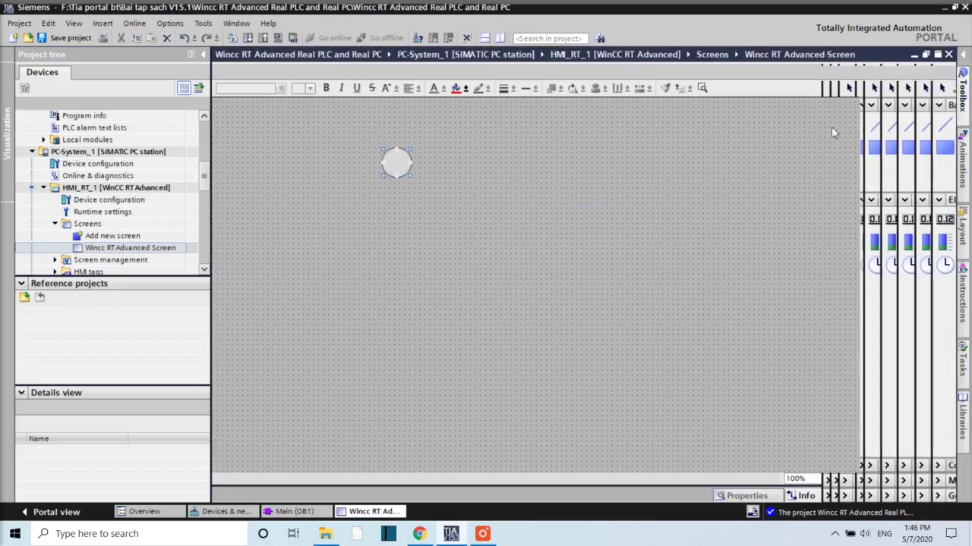
# Step: Place a button beside the circle on the screen and duplicate it directly below the first one
pyautogui.click(963, 113)
pyautogui.moveTo(865, 225); pyautogui.dragTo(296, 163)
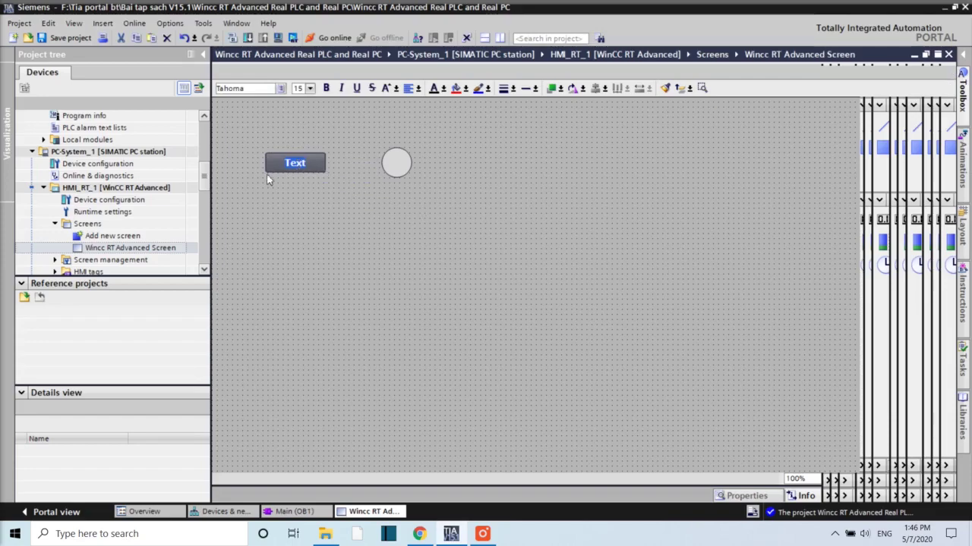
pyautogui.click(340, 175)
pyautogui.click(311, 167)
pyautogui.click(298, 200)
pyautogui.moveTo(302, 165); pyautogui.dragTo(304, 205)
pyautogui.click(302, 164)
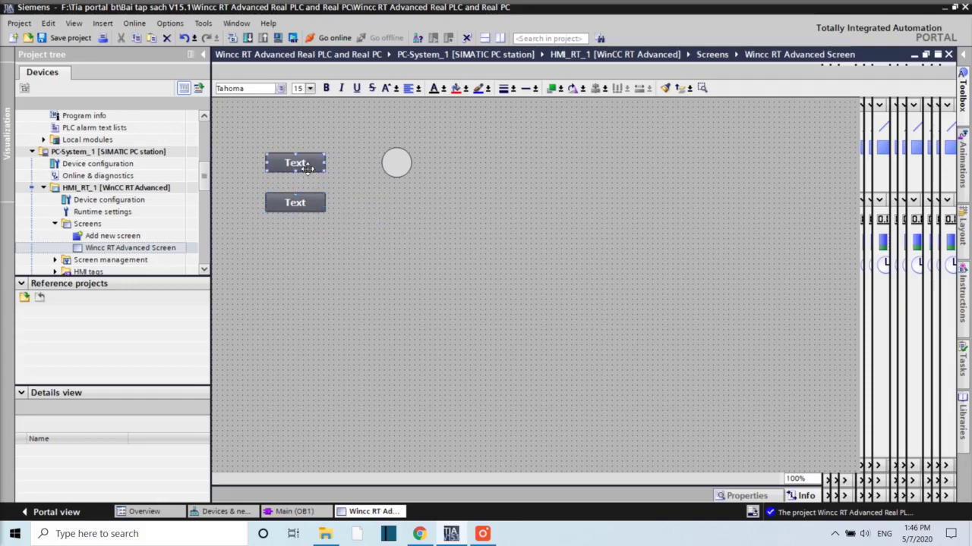
# Step: Label the upper button "Start" and the lower button "Stop"
pyautogui.click(308, 167)
pyautogui.write('Start')
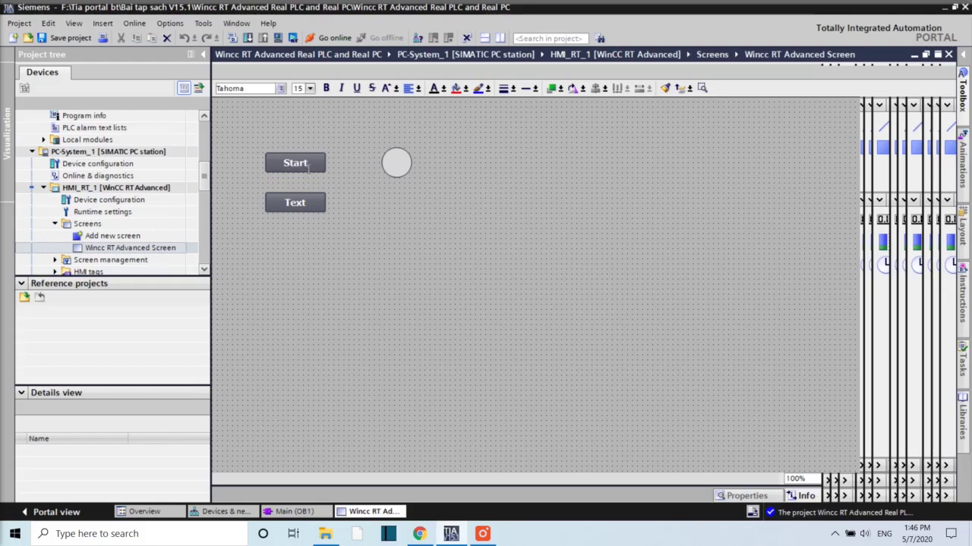
pyautogui.click(277, 204)
pyautogui.click(278, 203)
pyautogui.write('Stop')
# Step: Add a text field reading "Motor" directly below the circle
pyautogui.click(402, 161)
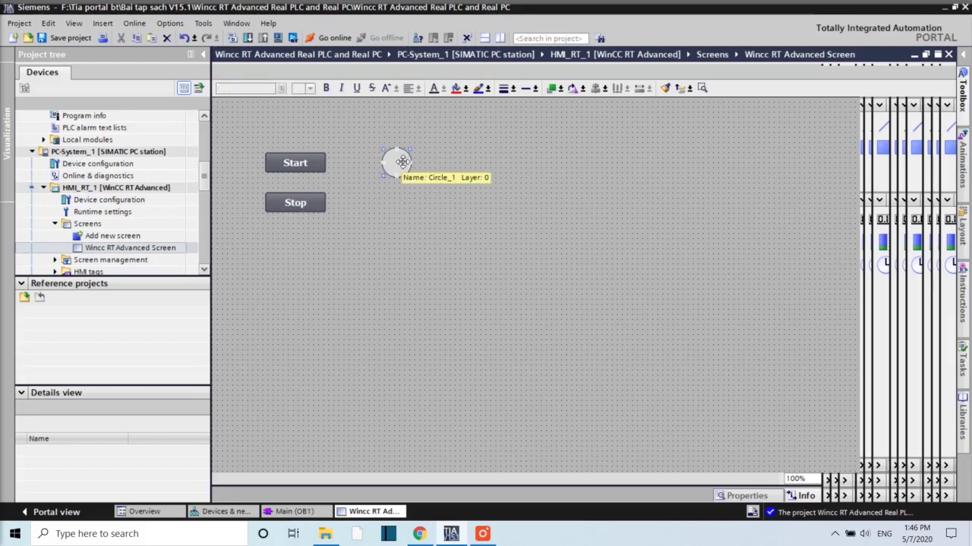
pyautogui.click(962, 93)
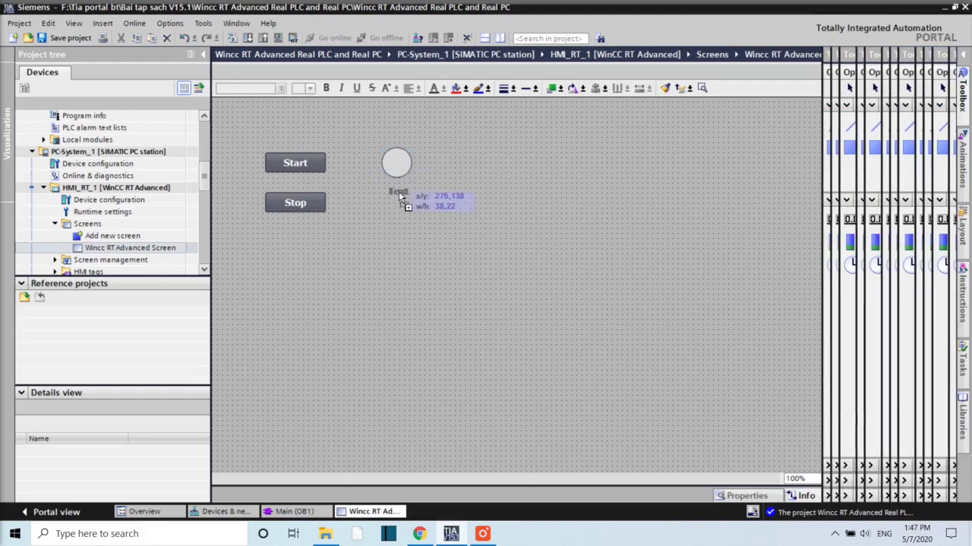
pyautogui.click(399, 191)
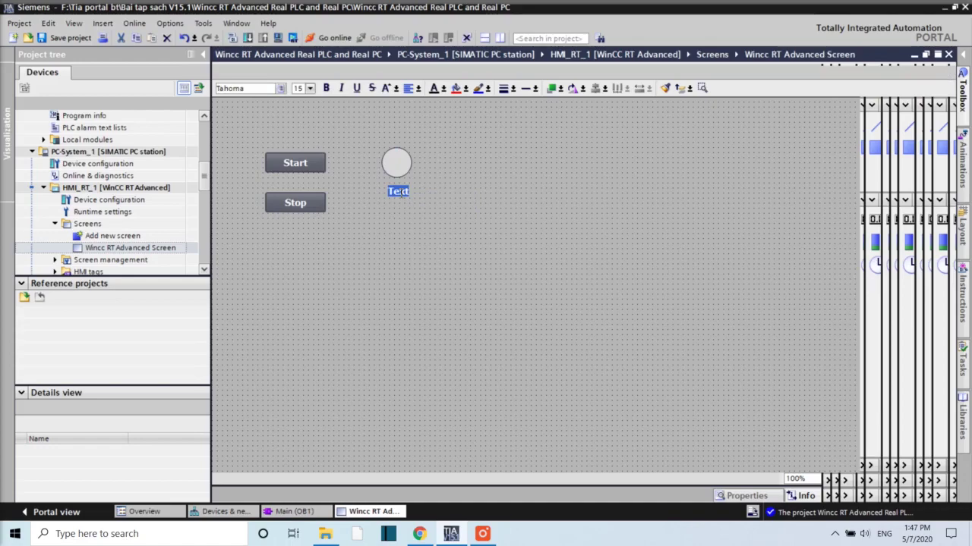
pyautogui.write('Motor')
pyautogui.click(502, 190)
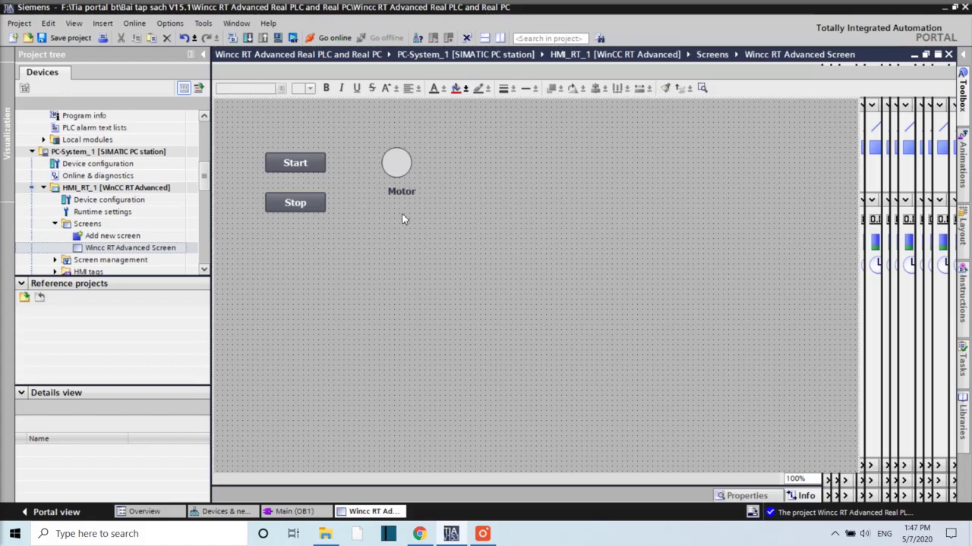
# Step: Add an Appearance animation to the Start button and link it to the PLC tag PC_Start
pyautogui.click(308, 165)
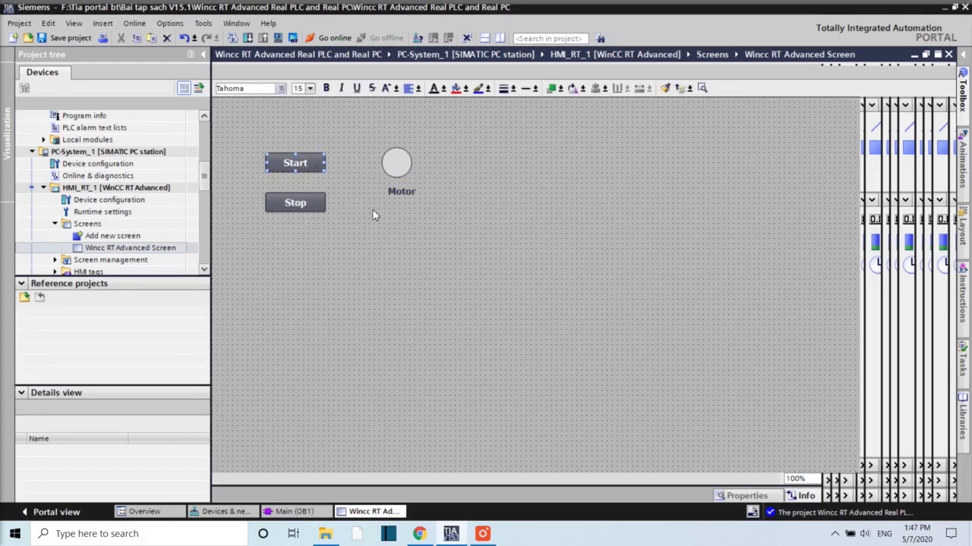
pyautogui.click(768, 497)
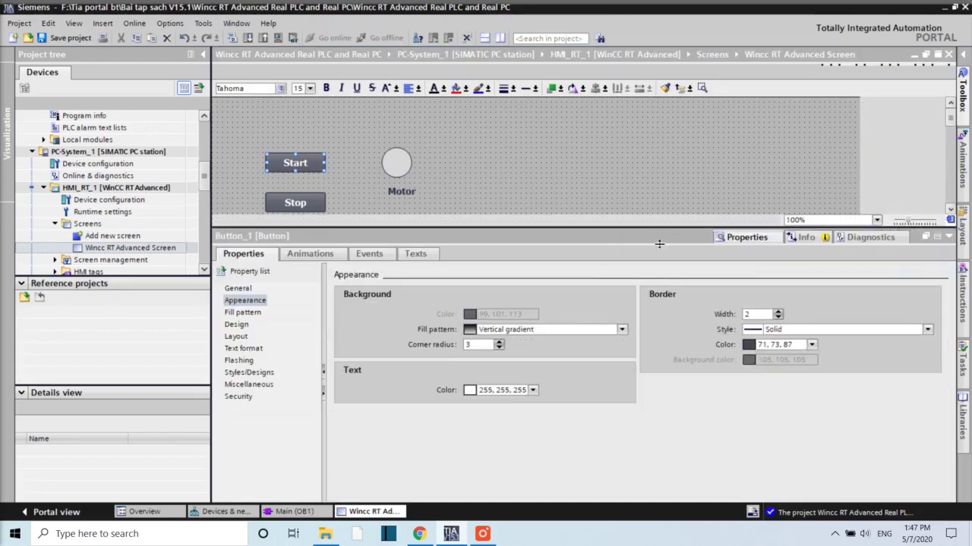
pyautogui.moveTo(659, 229); pyautogui.dragTo(660, 305)
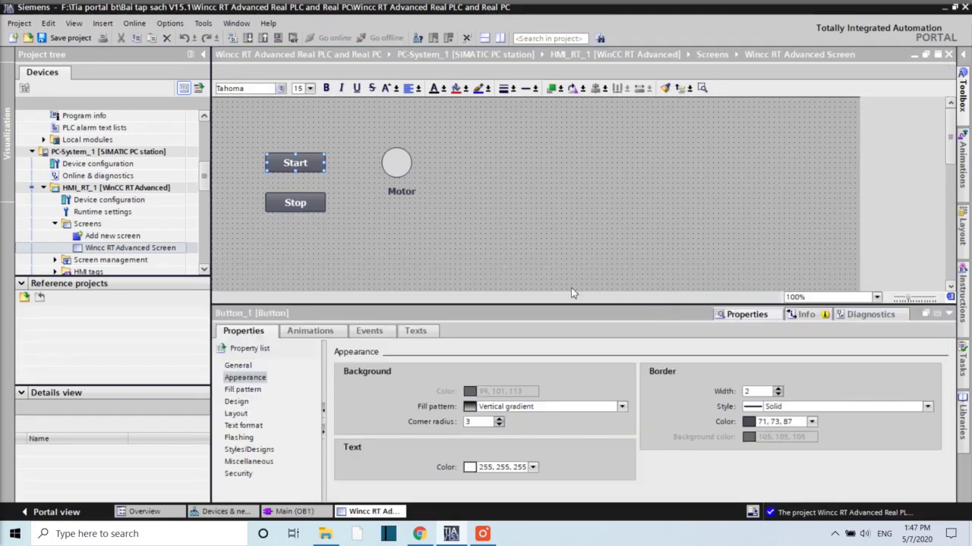
pyautogui.click(302, 333)
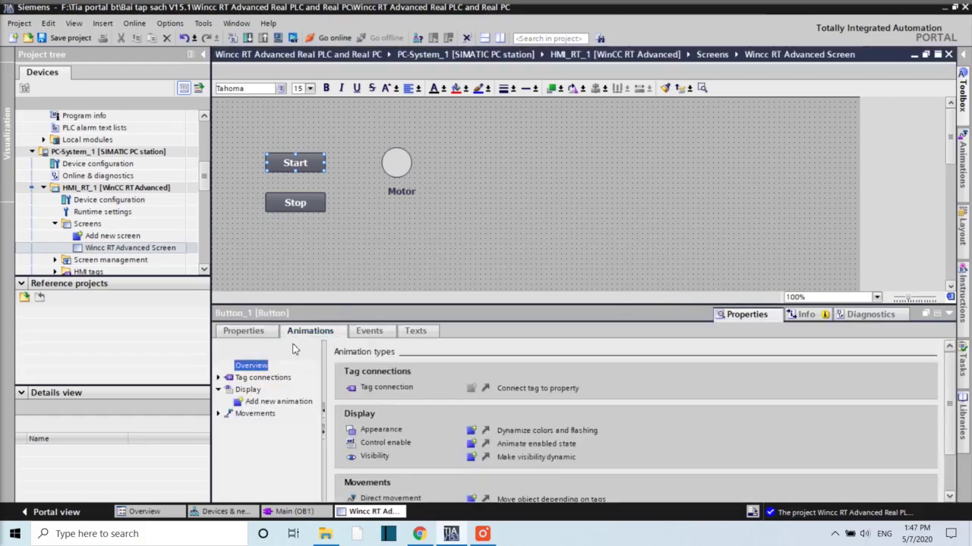
pyautogui.click(273, 401)
pyautogui.doubleClick(255, 404)
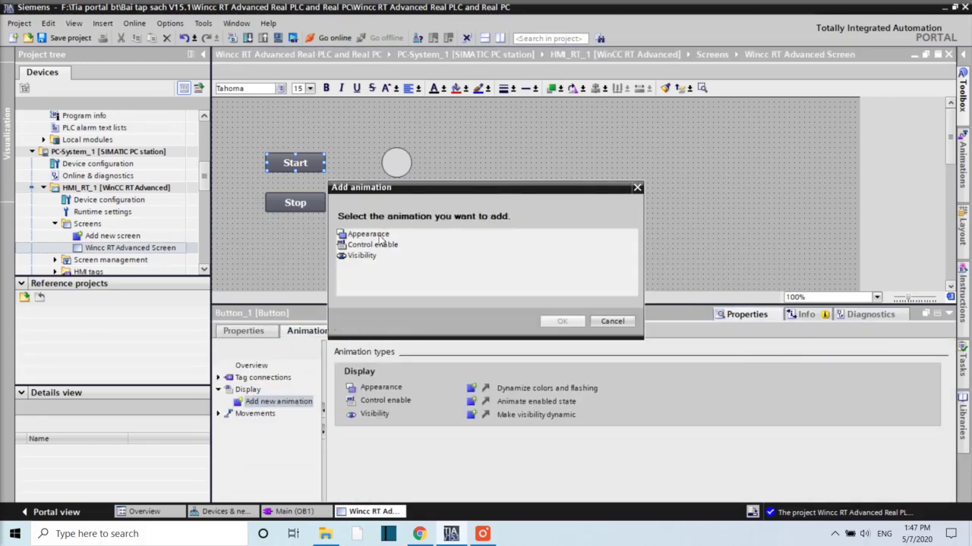
pyautogui.doubleClick(381, 237)
pyautogui.click(415, 387)
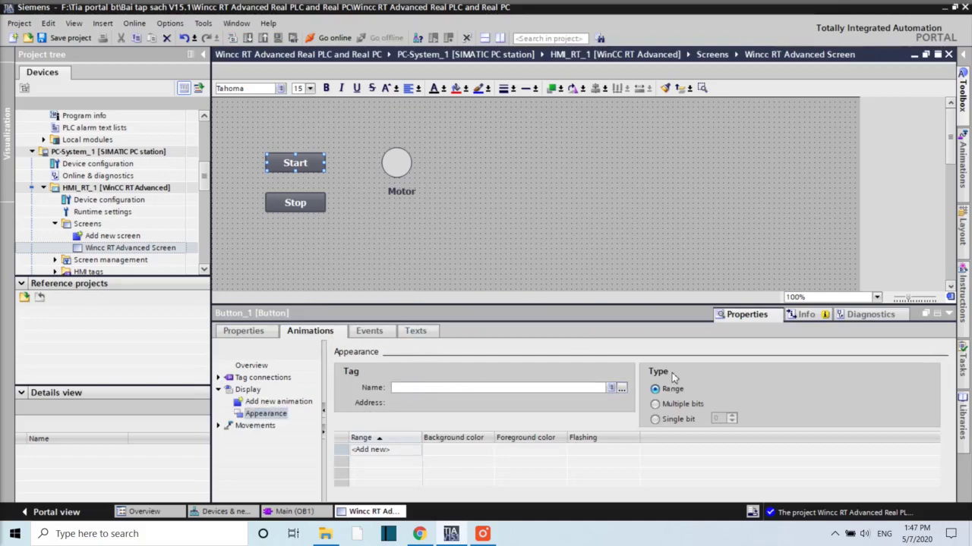
pyautogui.click(621, 388)
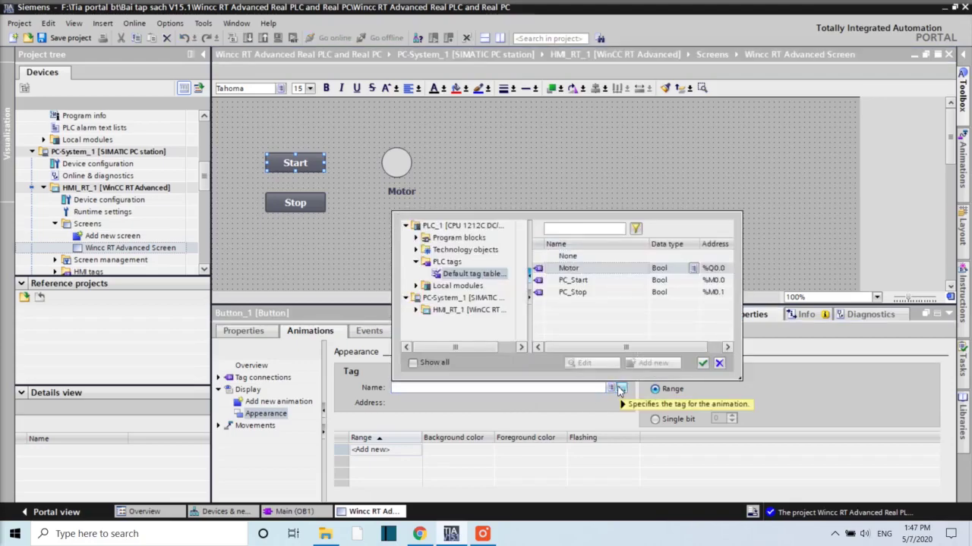
pyautogui.doubleClick(577, 280)
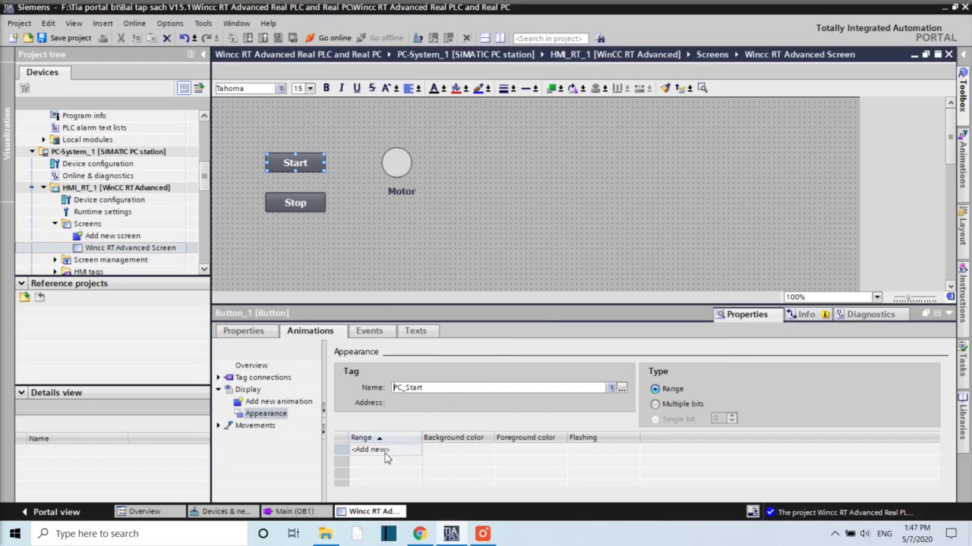
# Step: Define range 1 of the Start button's appearance with green (0, 255, 0) background and foreground, and add range 0 with the default colors
pyautogui.doubleClick(385, 451)
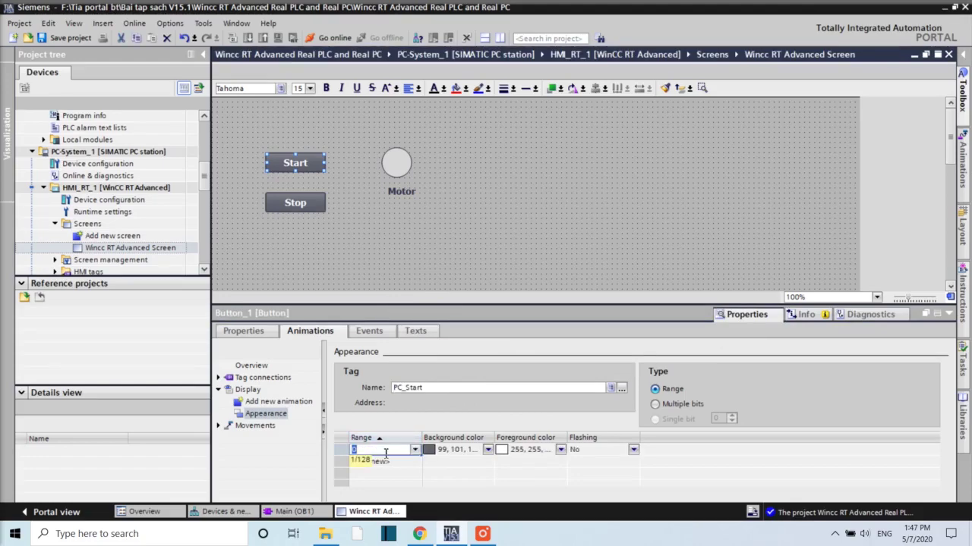
pyautogui.write('1')
pyautogui.press('Return')
pyautogui.click(487, 450)
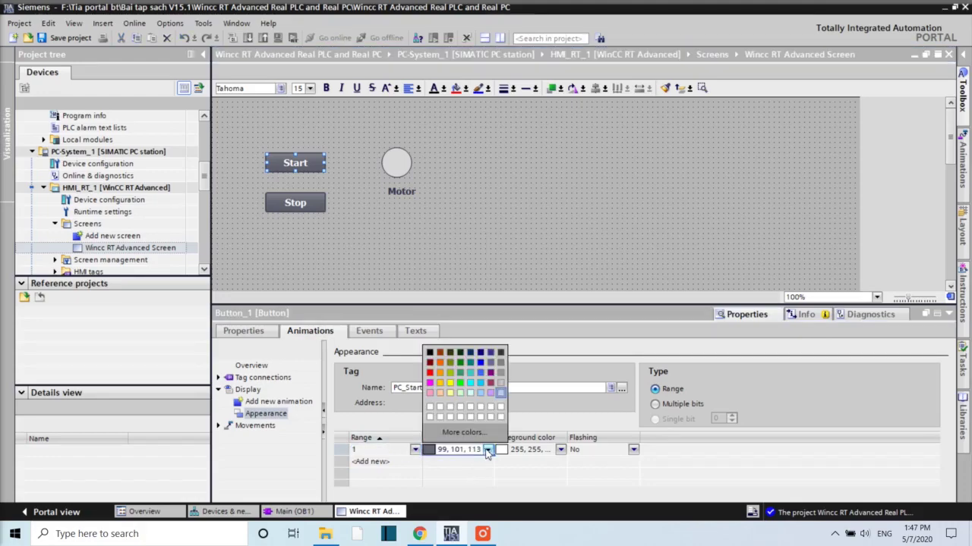
pyautogui.click(463, 385)
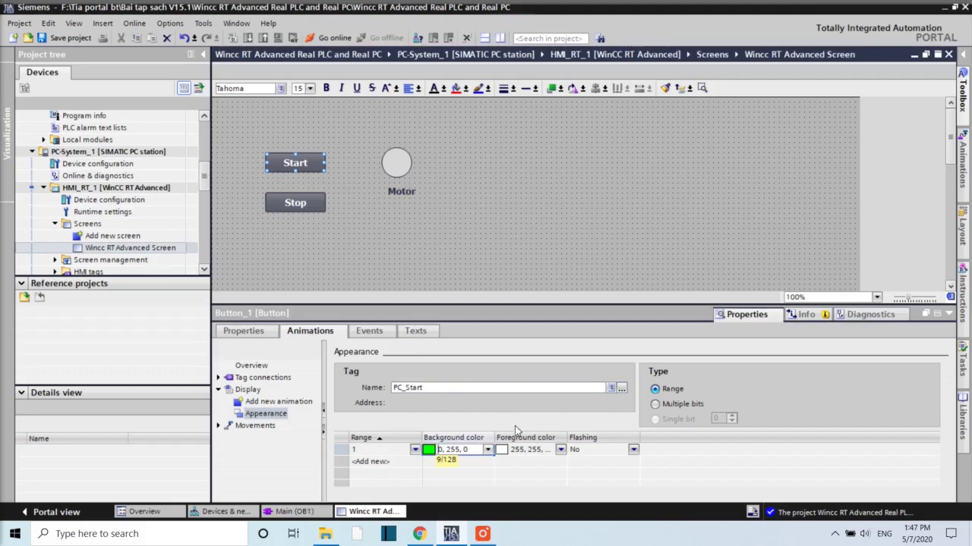
pyautogui.click(560, 450)
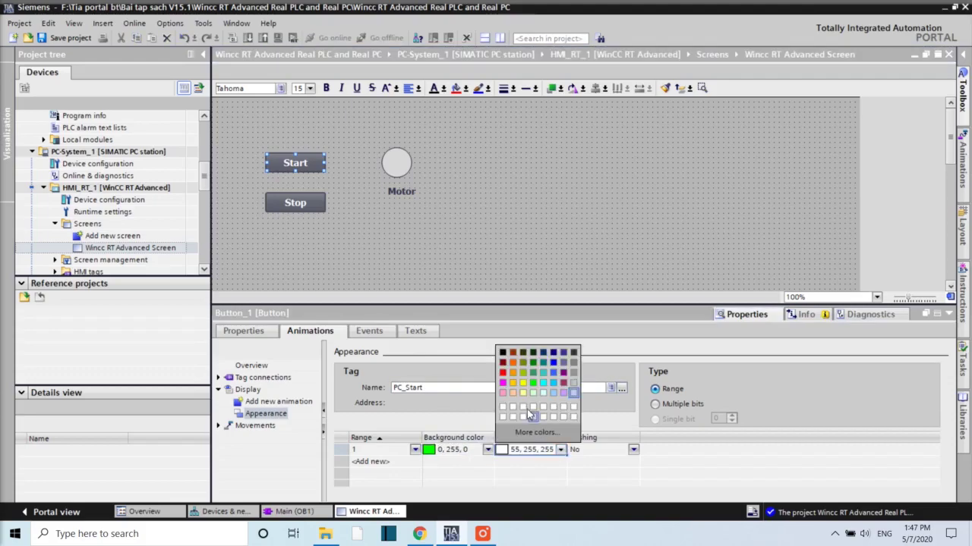
pyautogui.click(536, 385)
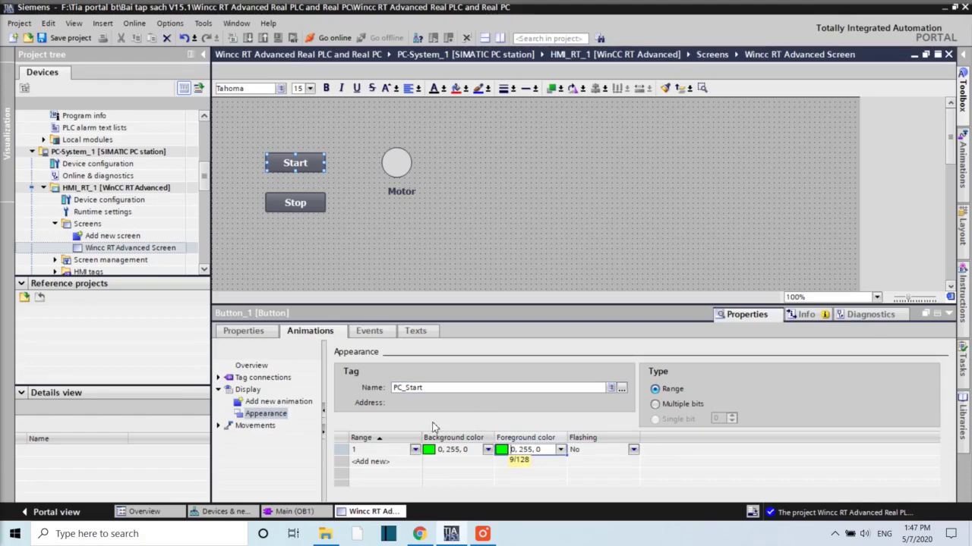
pyautogui.click(384, 462)
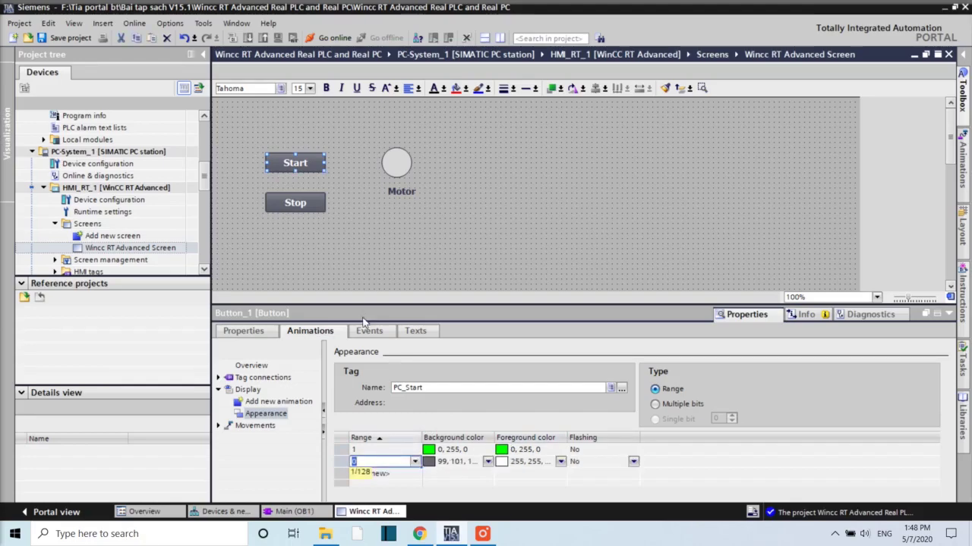
pyautogui.click(301, 204)
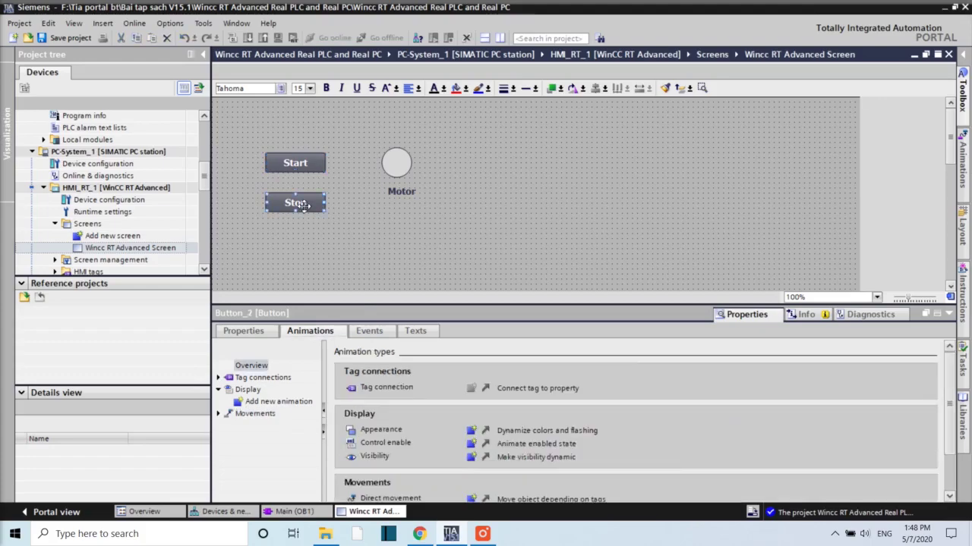
# Step: Assign the SetBit function with the tag PC_Start to the Start button's Press event
pyautogui.click(300, 163)
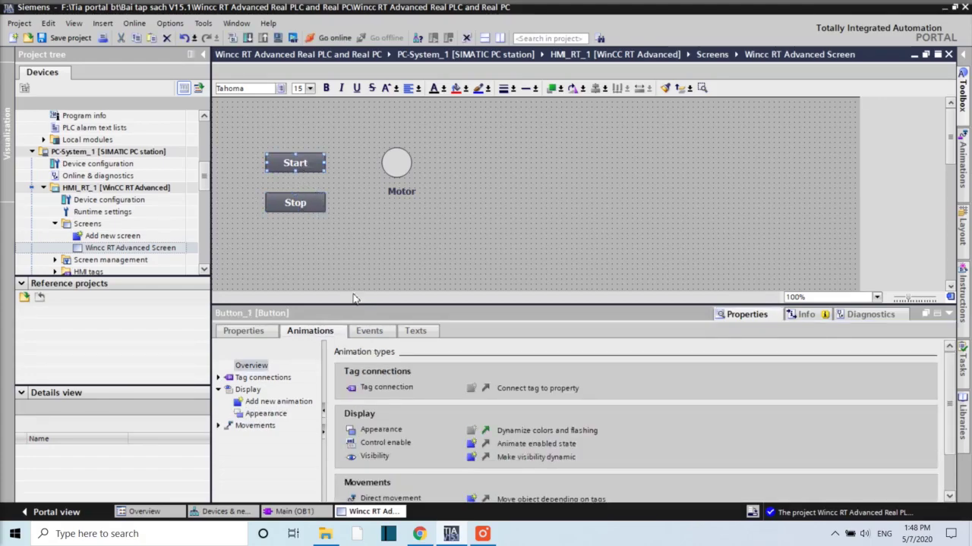
pyautogui.click(367, 331)
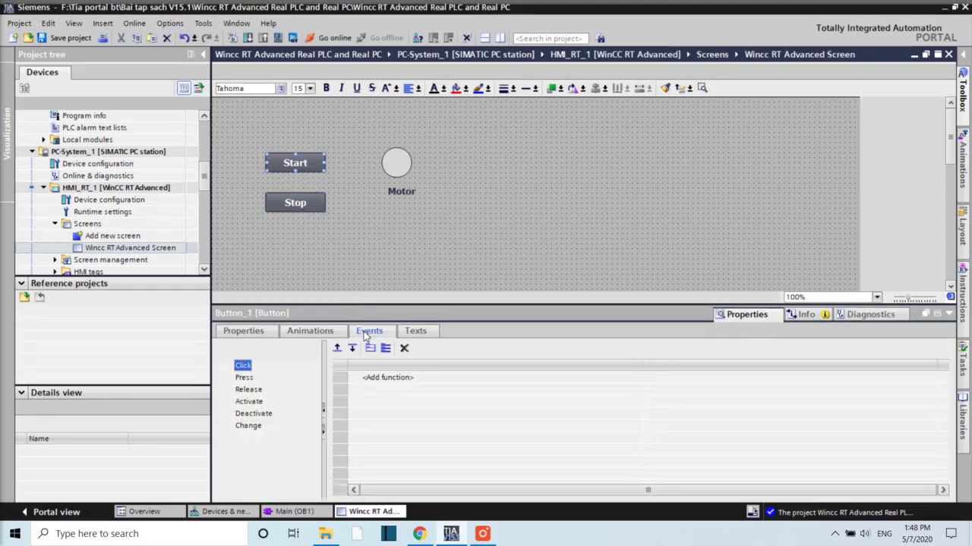
pyautogui.click(244, 378)
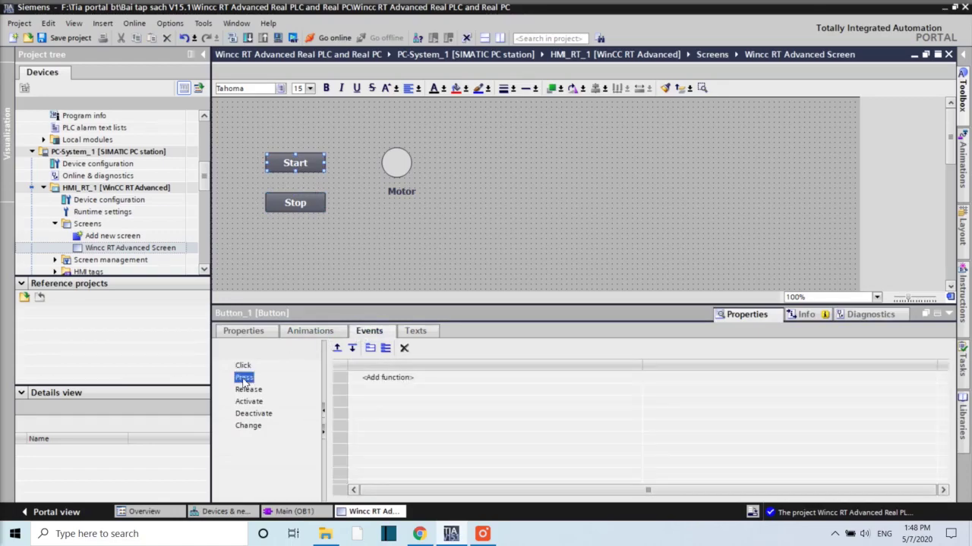
pyautogui.click(398, 378)
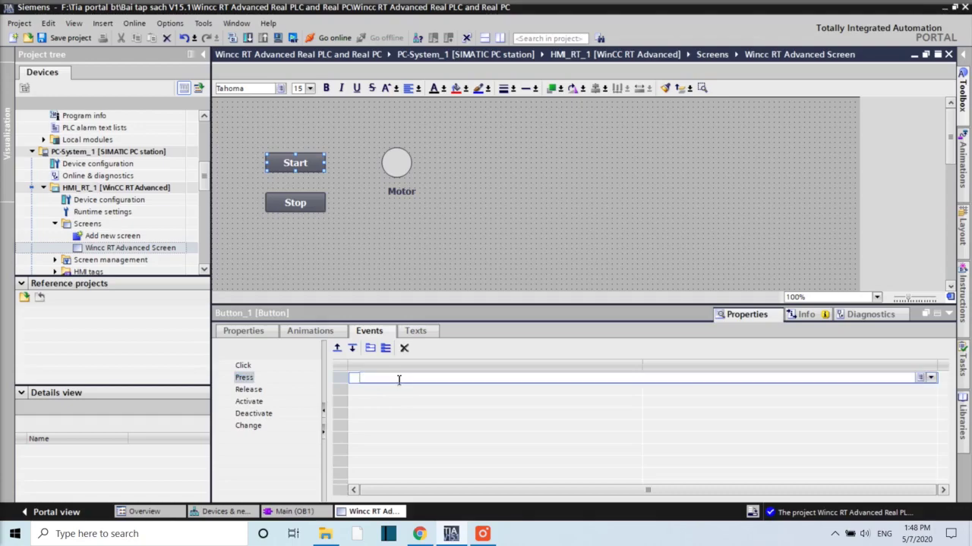
pyautogui.write('set')
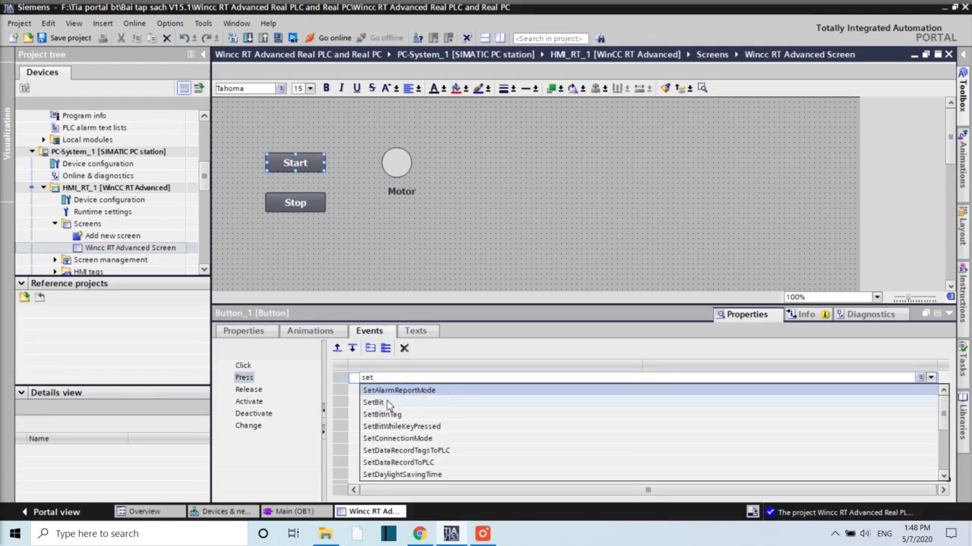
pyautogui.click(387, 404)
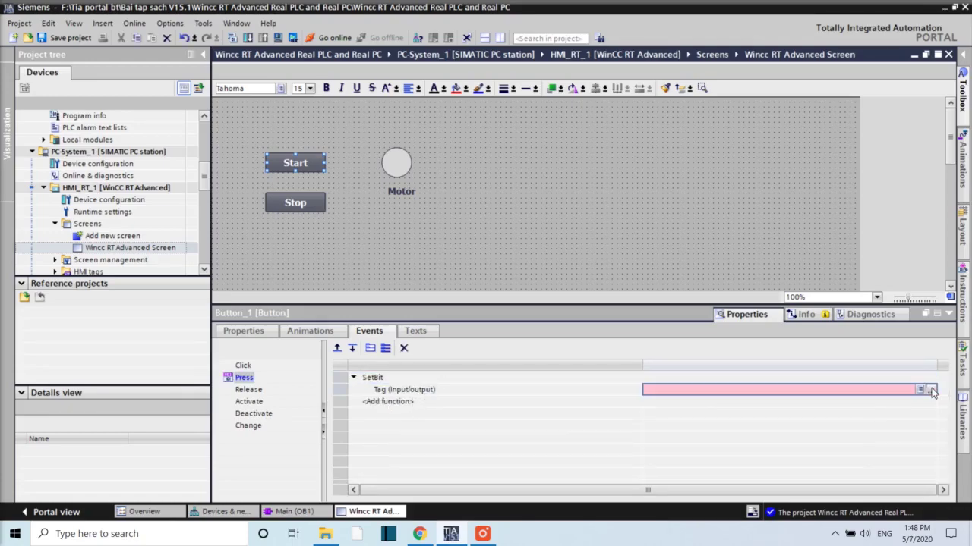
pyautogui.click(931, 390)
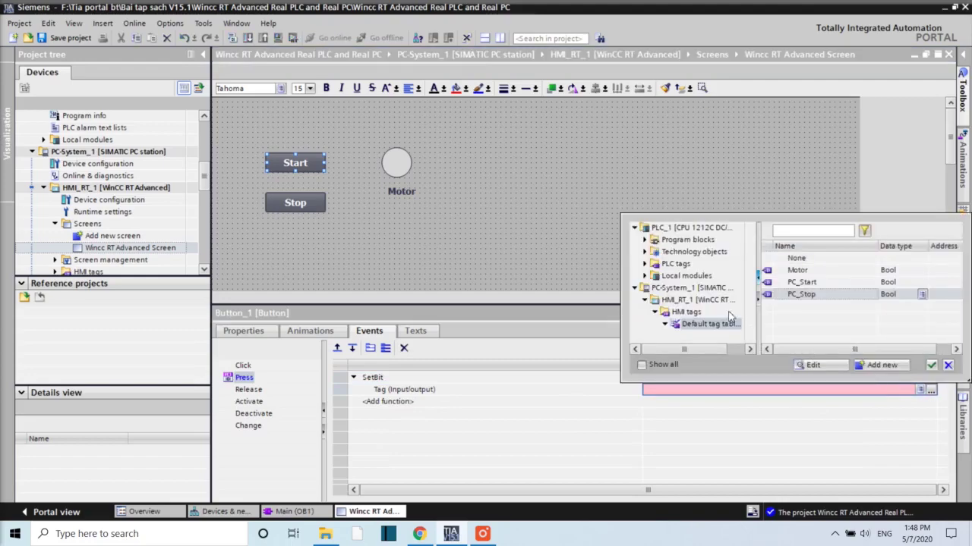
pyautogui.click(809, 284)
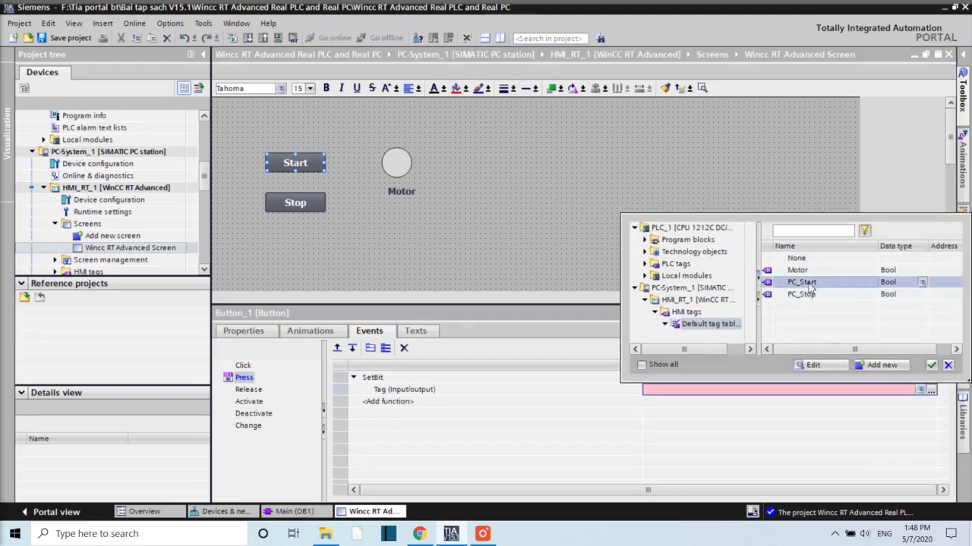
pyautogui.doubleClick(809, 283)
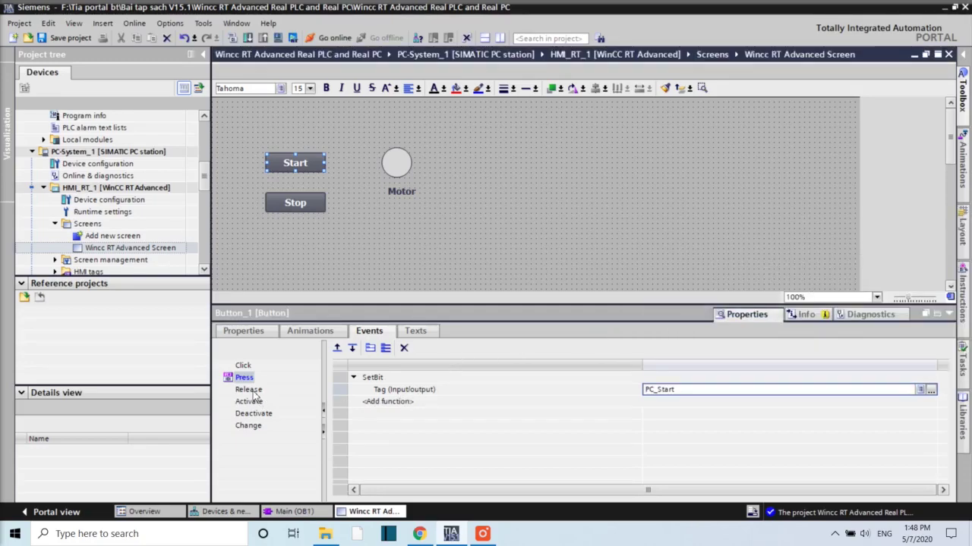
# Step: Assign the ResetBit function with the tag PC_Start to the Start button's Release event
pyautogui.click(253, 391)
pyautogui.click(384, 378)
pyautogui.write('r')
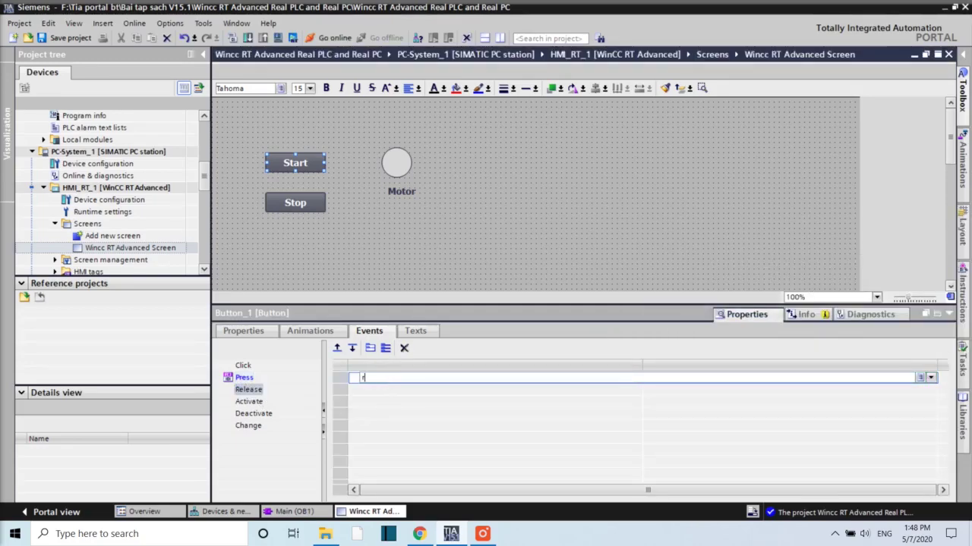
pyautogui.write('es')
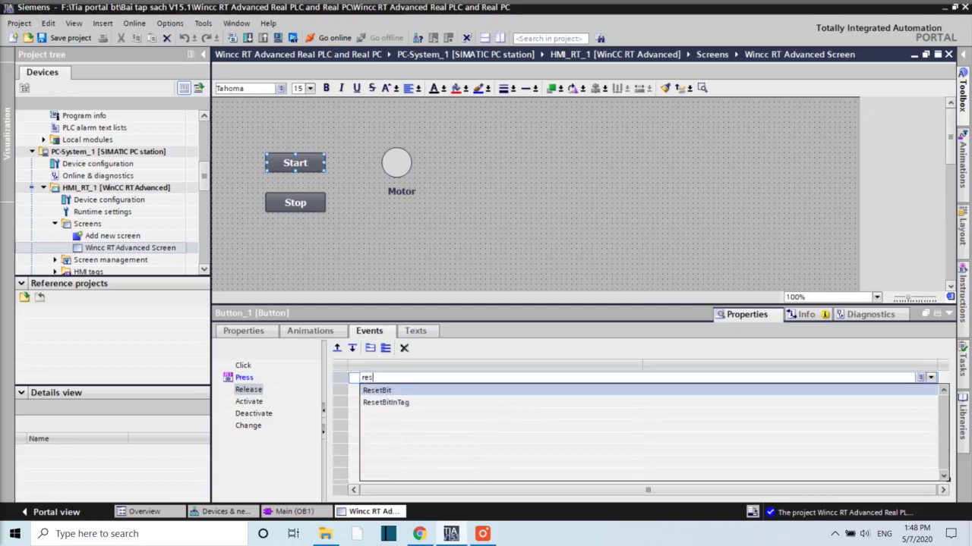
pyautogui.click(389, 391)
pyautogui.click(912, 390)
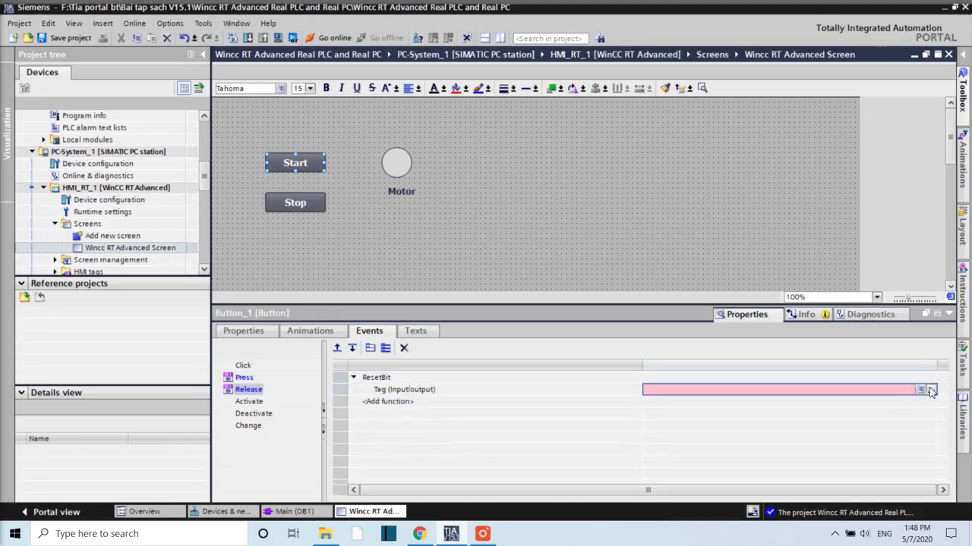
pyautogui.click(931, 390)
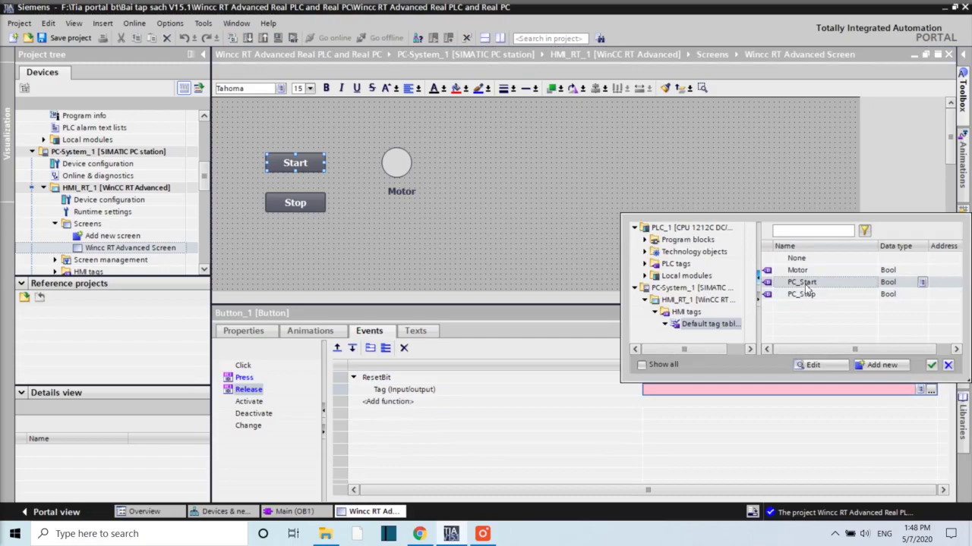
pyautogui.doubleClick(806, 286)
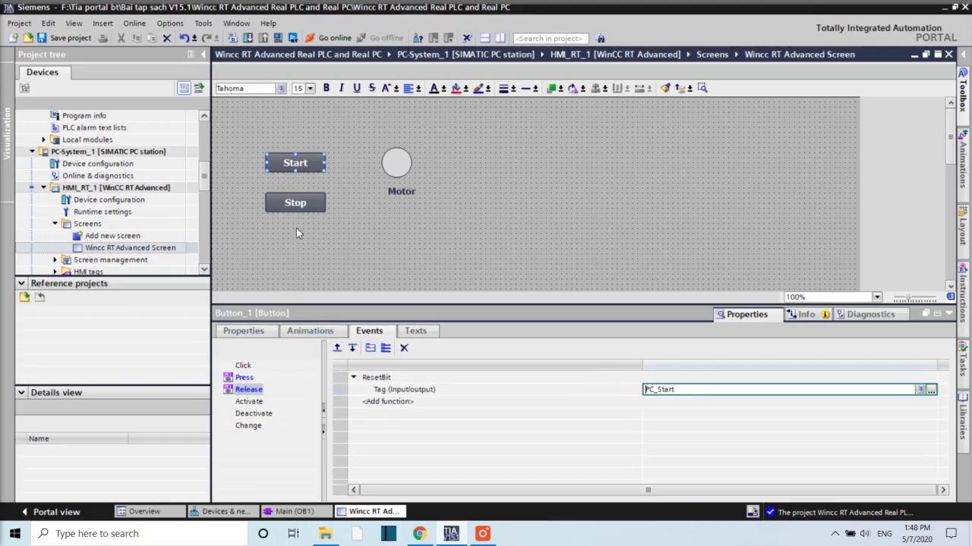
# Step: Link an Appearance animation on the Stop button to the PLC tag PC_Stop and add ranges 0 and 1
pyautogui.click(295, 202)
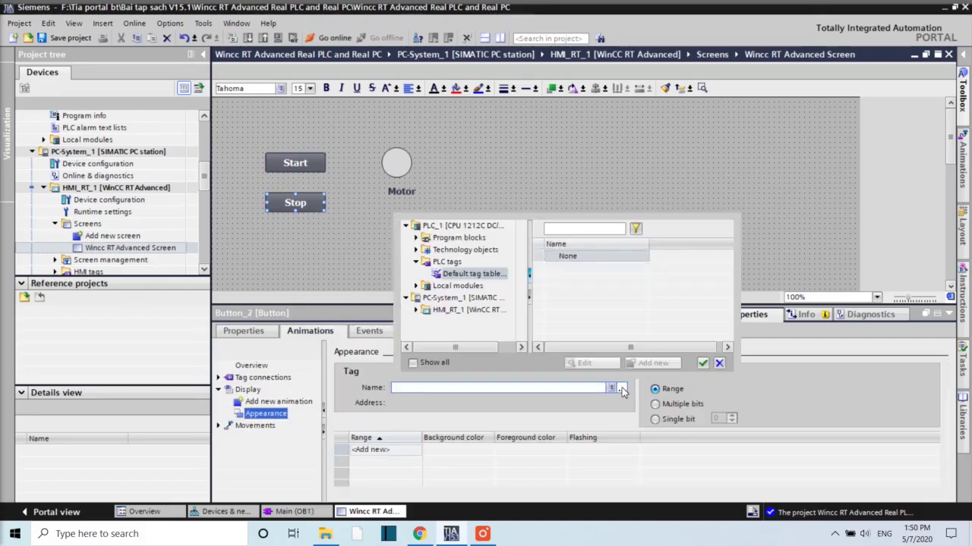
pyautogui.doubleClick(589, 295)
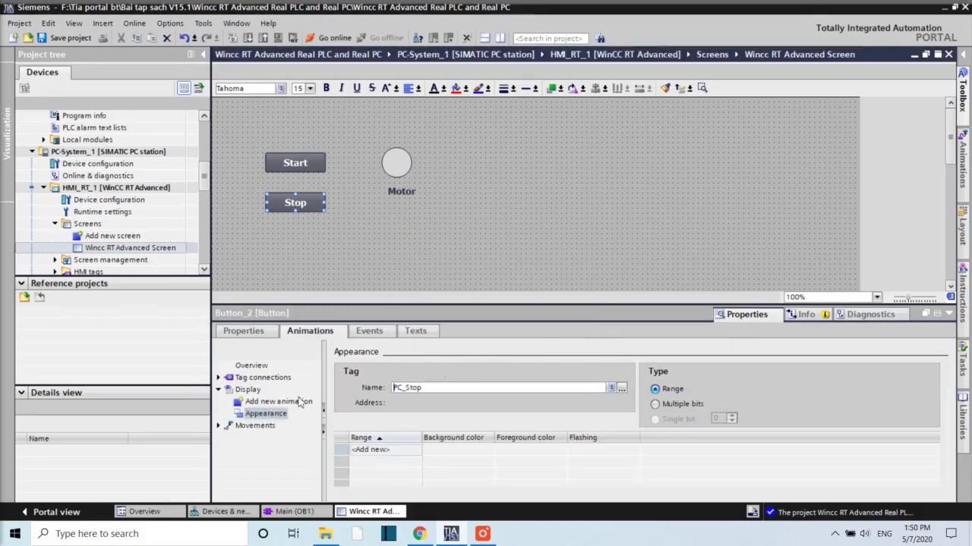
pyautogui.click(380, 449)
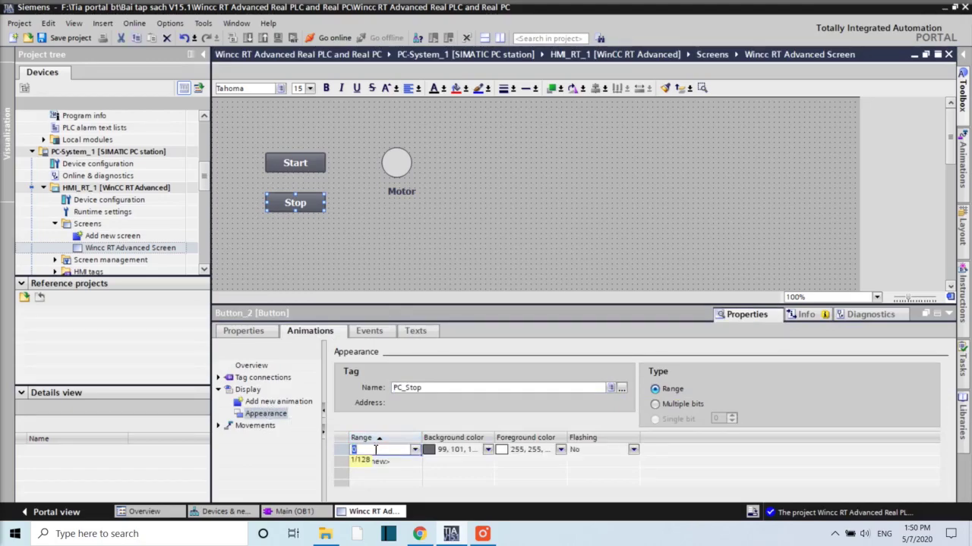
pyautogui.click(372, 464)
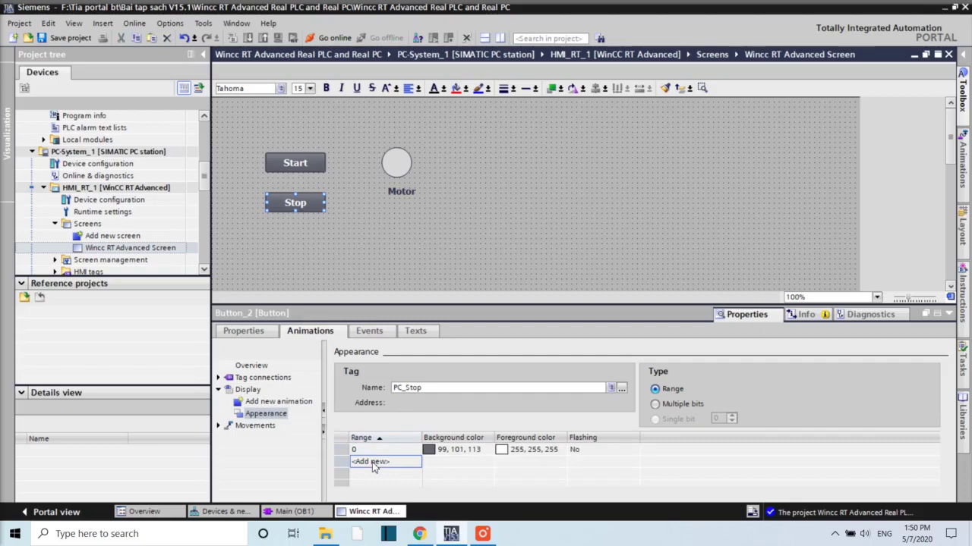
pyautogui.click(372, 464)
# Step: Set both the background and foreground colors of the Stop button's range 1 to red (255, 0, 0)
pyautogui.click(489, 463)
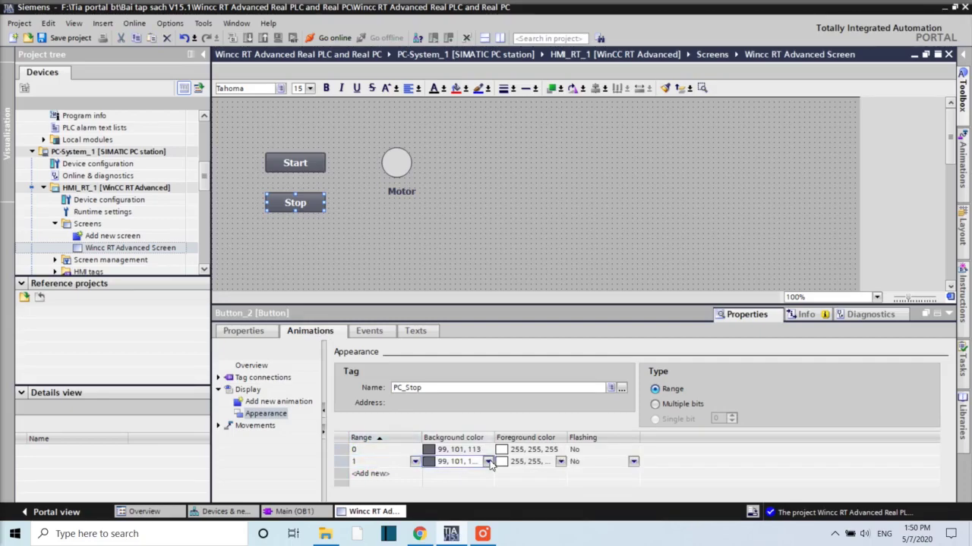
pyautogui.click(489, 462)
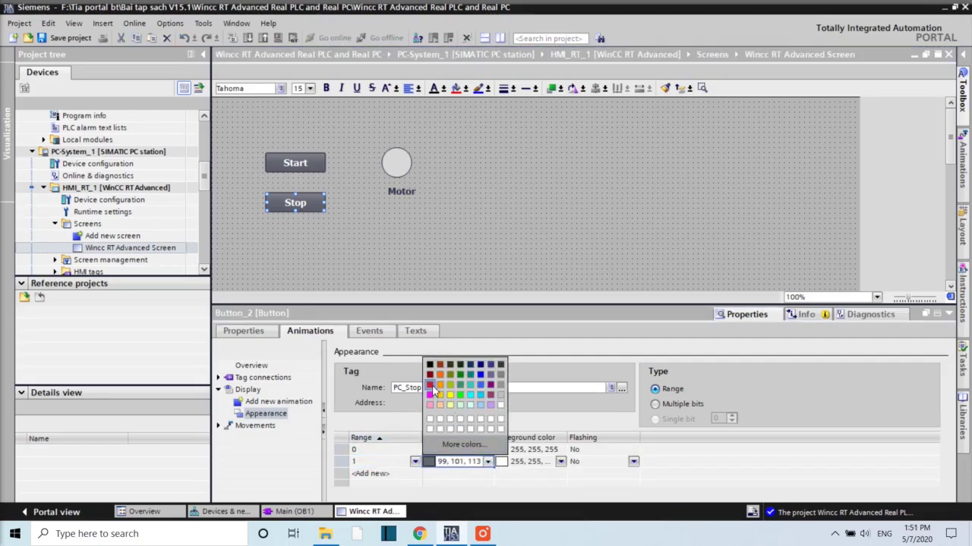
pyautogui.click(431, 386)
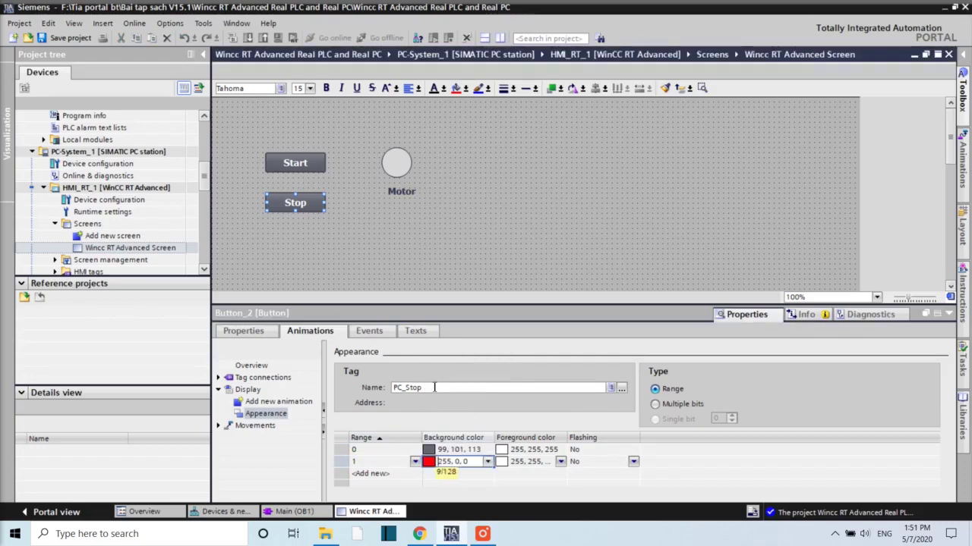
pyautogui.click(561, 462)
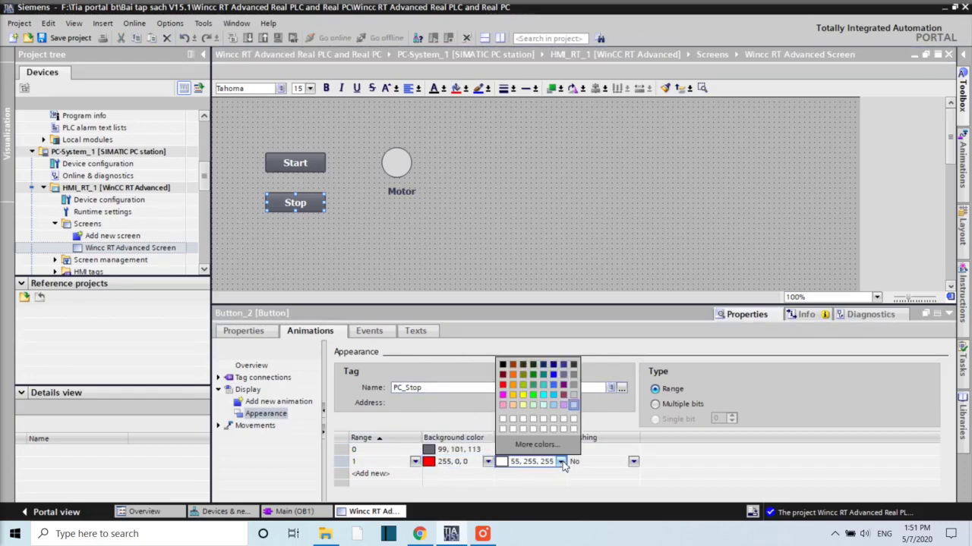
pyautogui.click(506, 387)
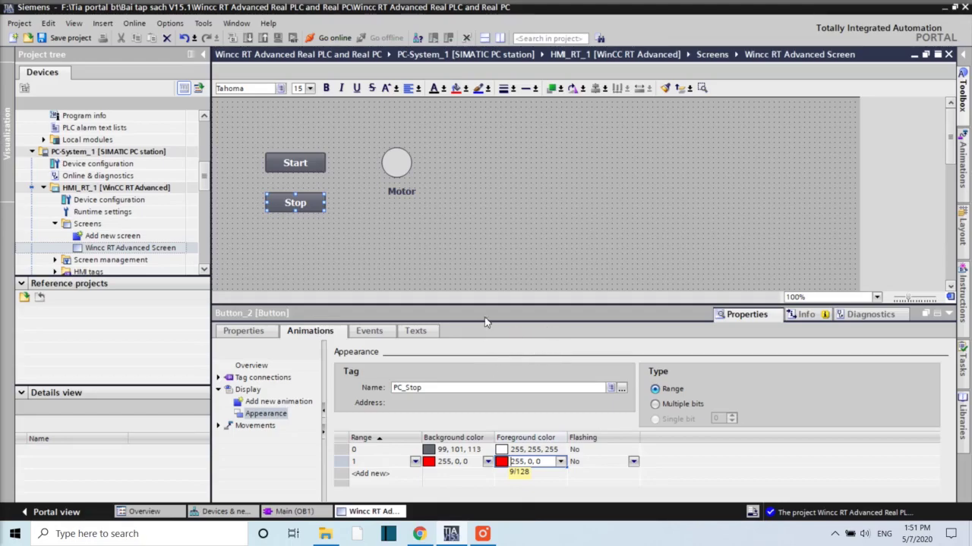
# Step: Assign the SetBit function with the tag PC_Stop to the Stop button's Press event
pyautogui.click(372, 332)
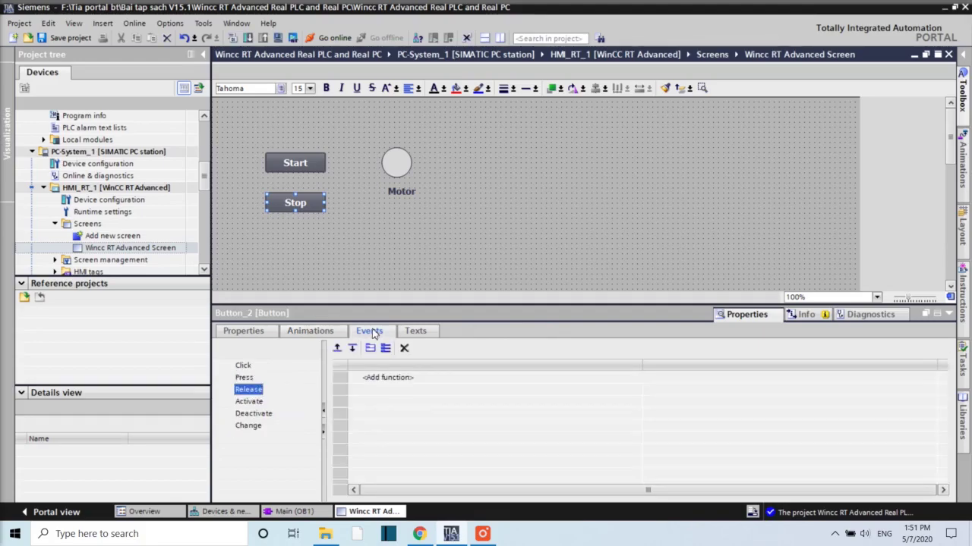
pyautogui.click(256, 379)
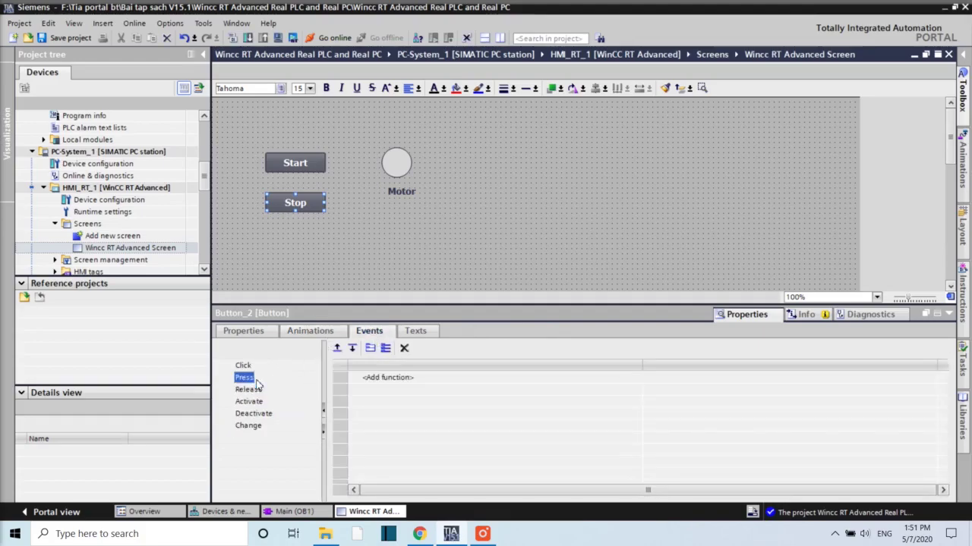
pyautogui.click(379, 379)
pyautogui.write('set')
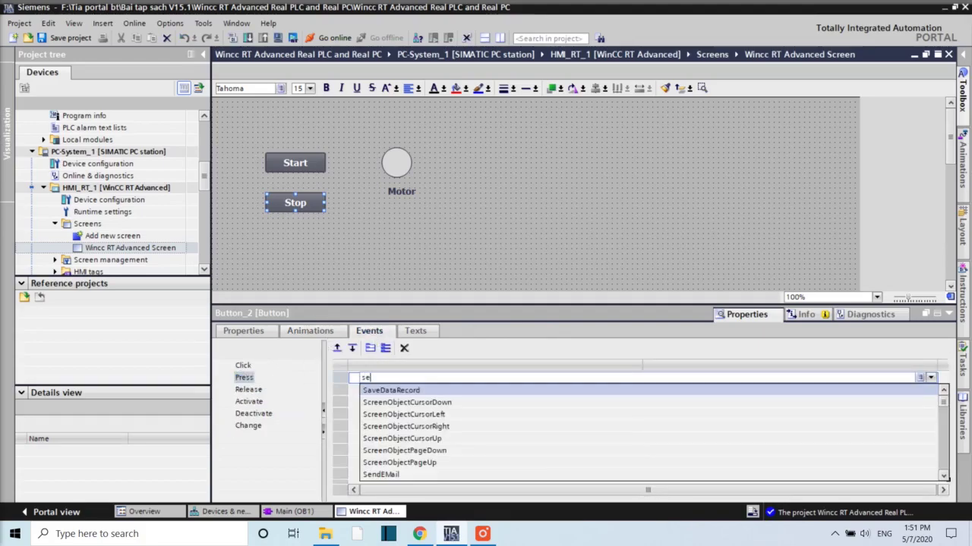
pyautogui.click(381, 403)
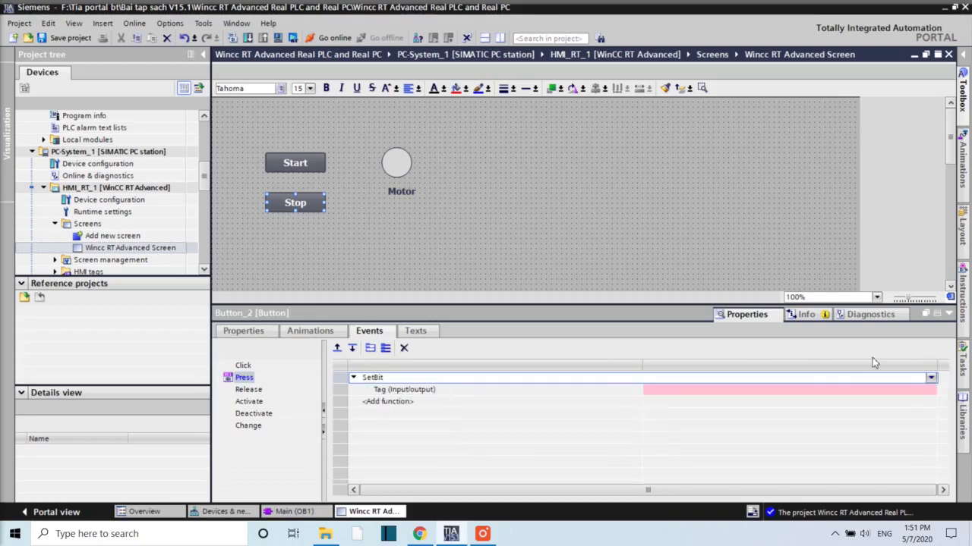
pyautogui.click(932, 390)
pyautogui.click(932, 390)
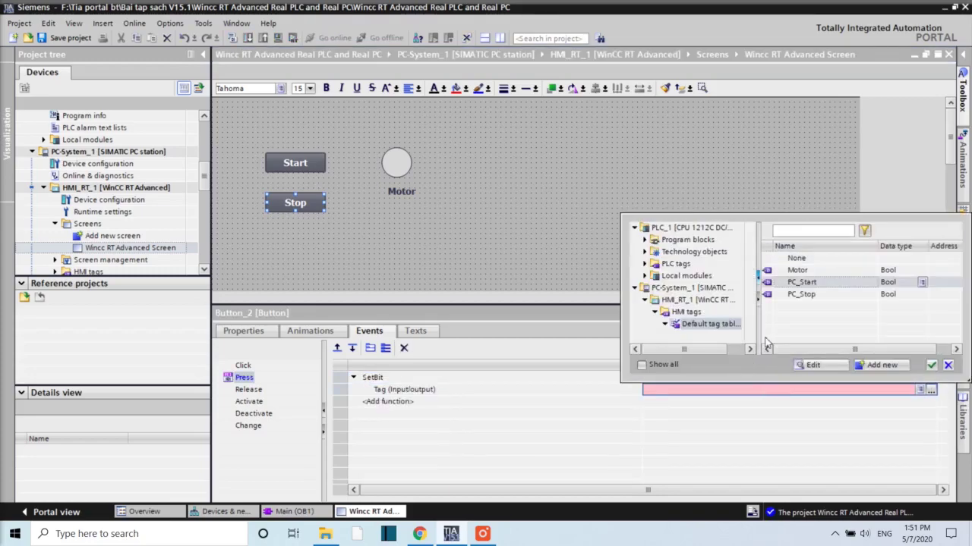
pyautogui.doubleClick(799, 295)
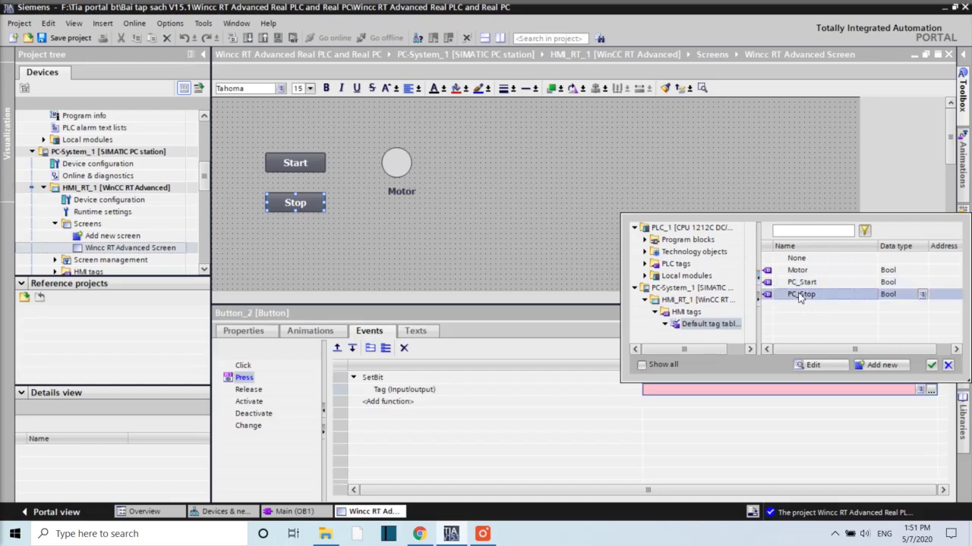
# Step: Assign the ResetBit function with the tag PC_Stop to the Stop button's Release event
pyautogui.click(249, 391)
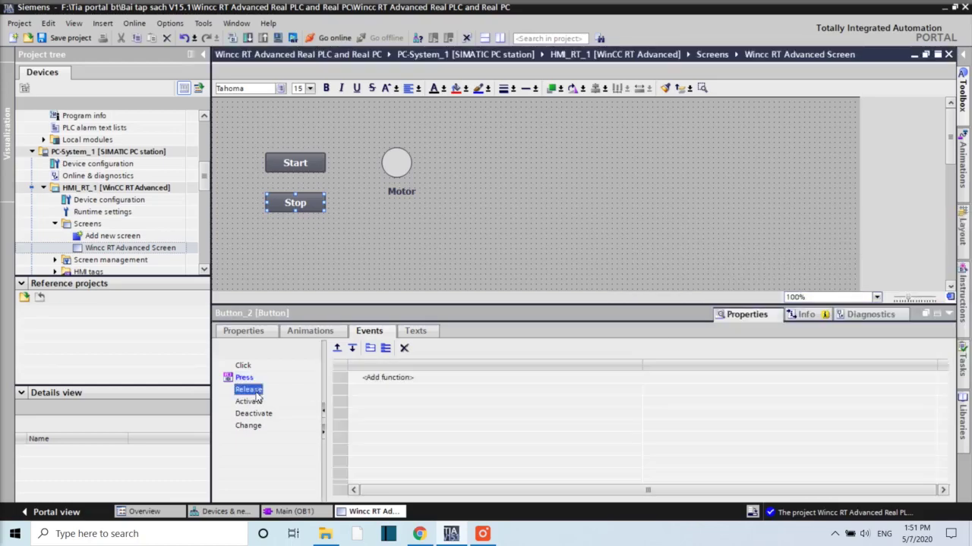
pyautogui.click(383, 377)
pyautogui.write('re')
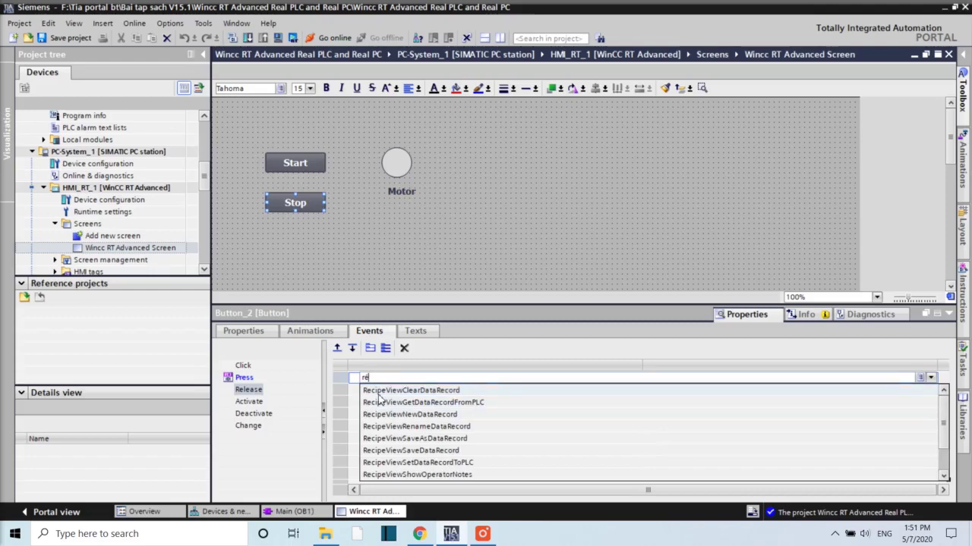
pyautogui.write('s')
pyautogui.click(377, 391)
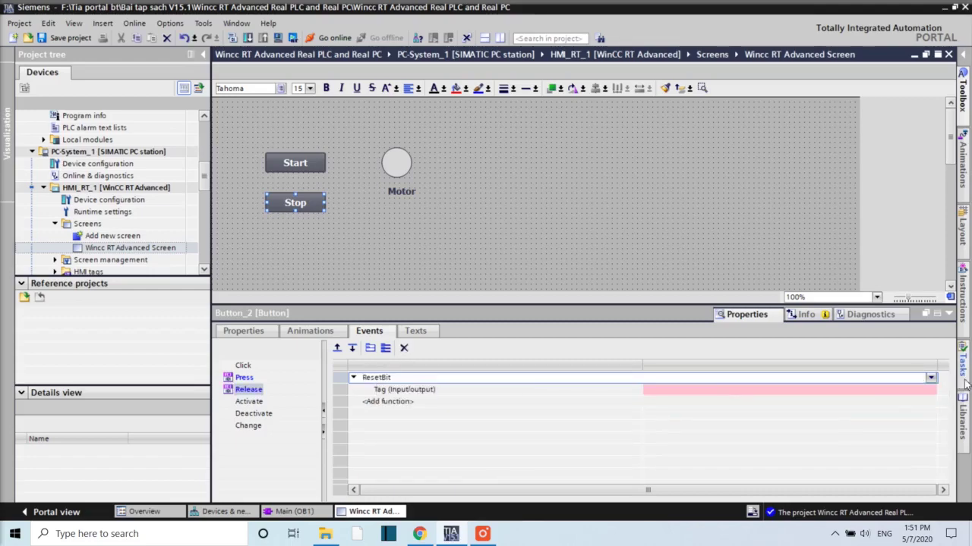
pyautogui.click(927, 390)
pyautogui.click(931, 390)
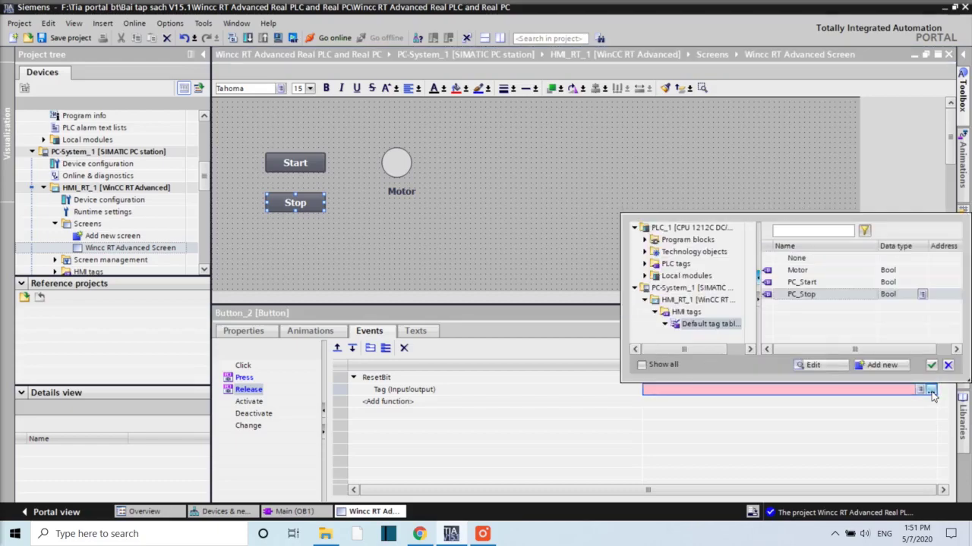
pyautogui.doubleClick(797, 294)
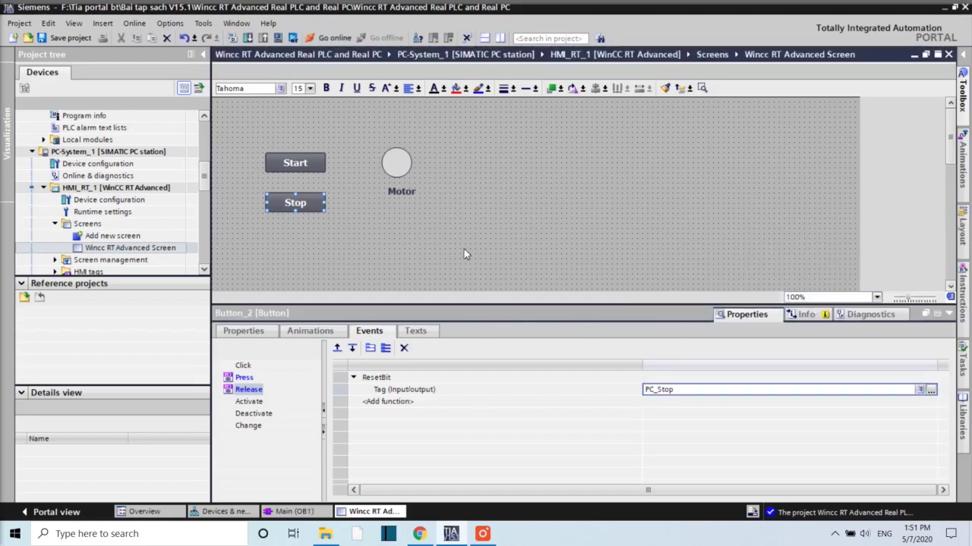
# Step: Link an Appearance animation on the motor circle to the PLC tag Motor and add ranges 0 and 1
pyautogui.click(397, 162)
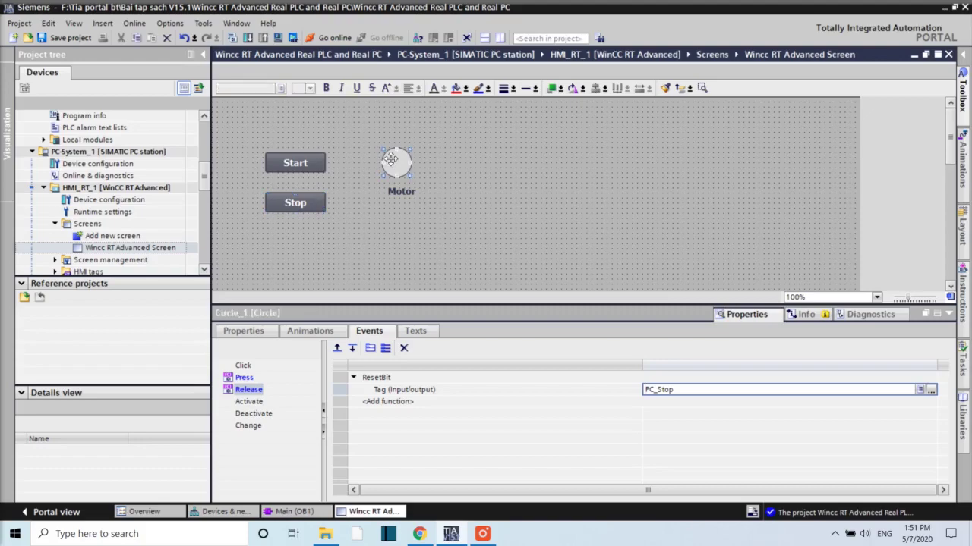
pyautogui.click(321, 333)
pyautogui.click(251, 391)
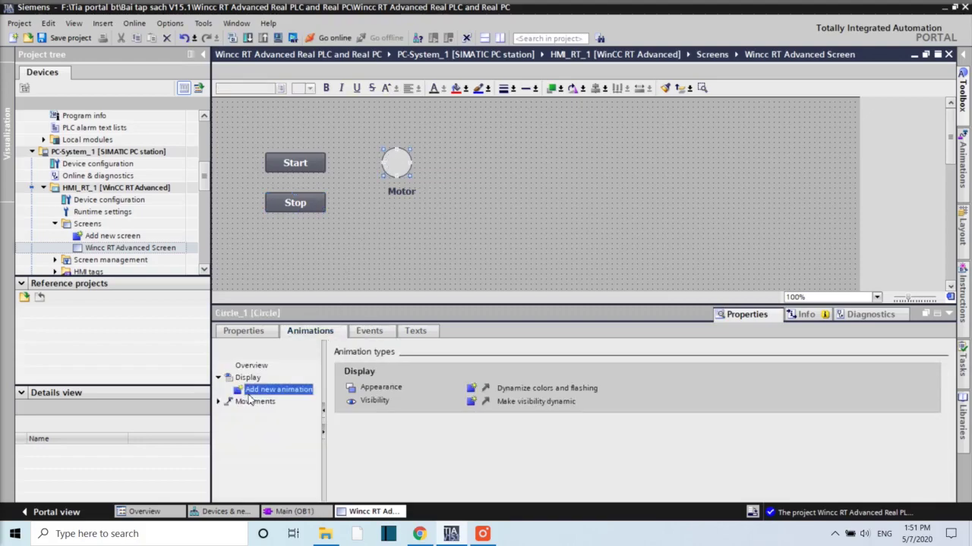
pyautogui.doubleClick(251, 390)
pyautogui.doubleClick(368, 235)
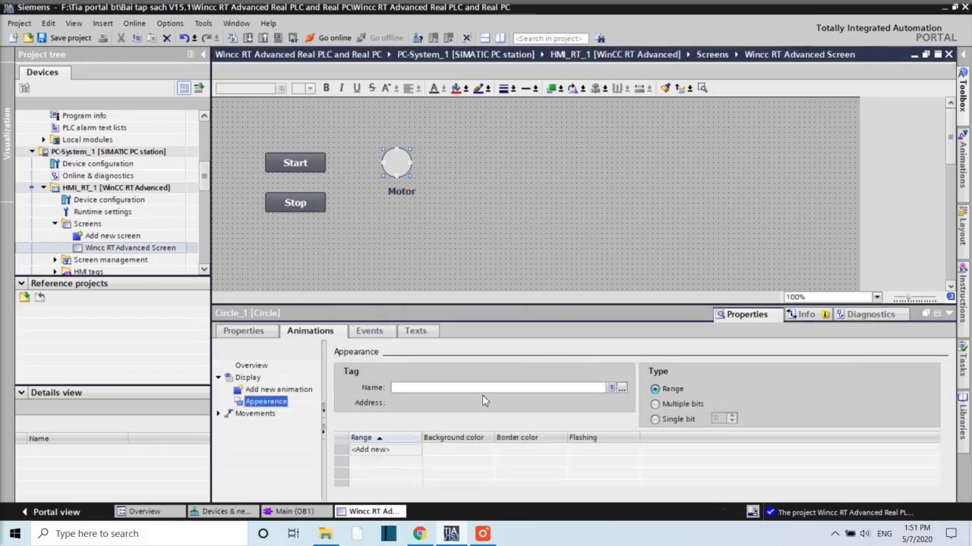
pyautogui.click(621, 389)
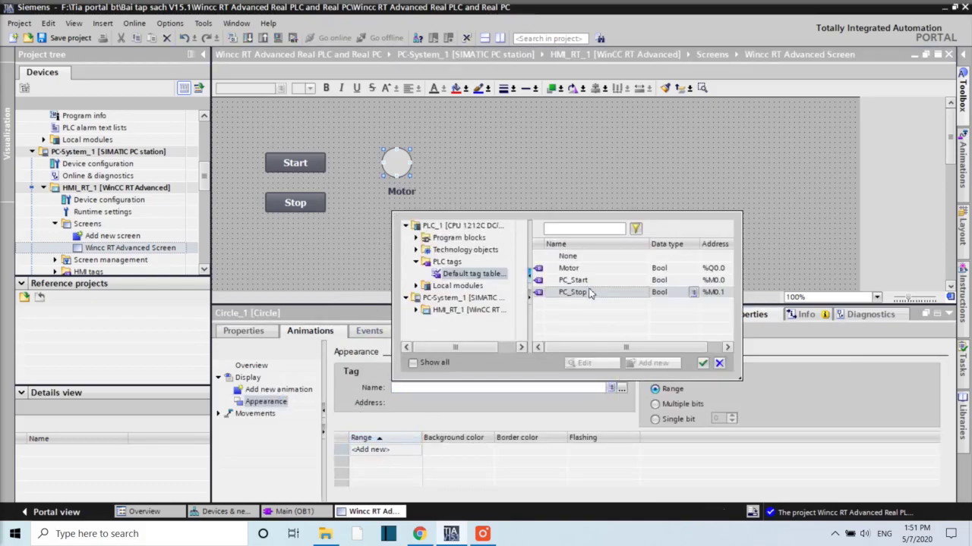
pyautogui.doubleClick(575, 269)
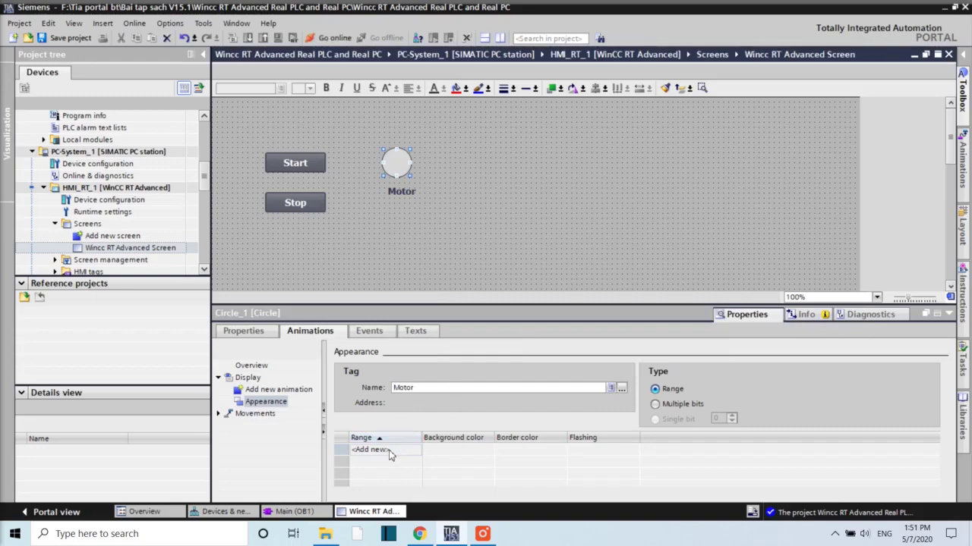
pyautogui.click(389, 451)
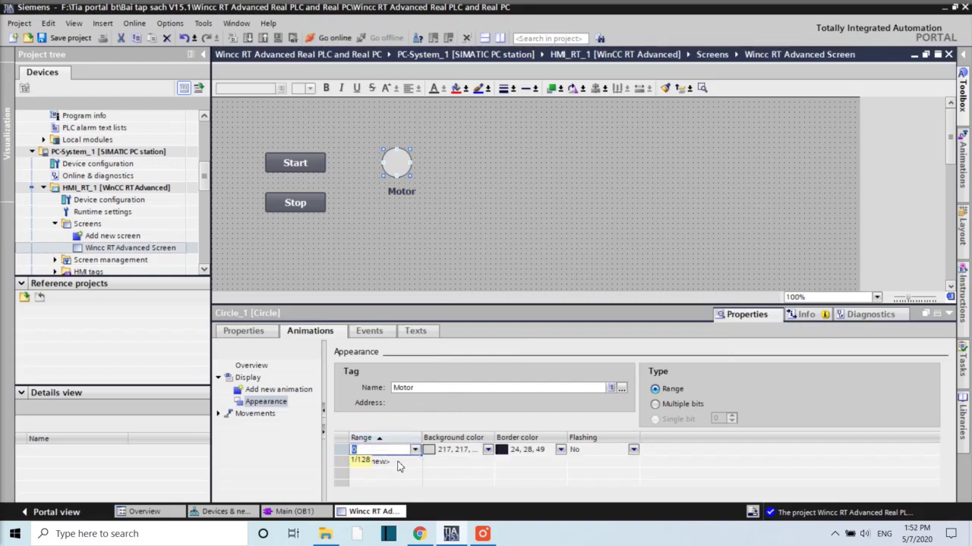
pyautogui.click(400, 465)
pyautogui.click(400, 463)
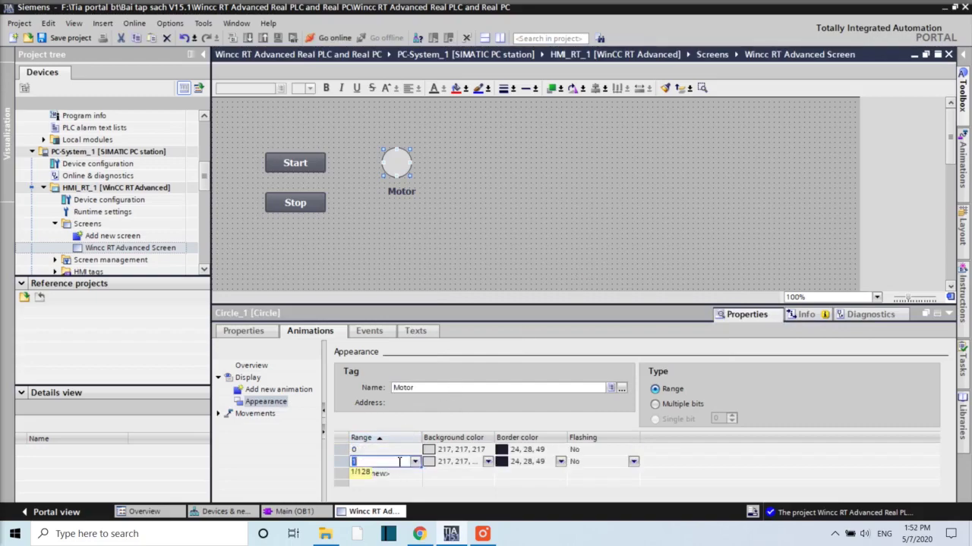
# Step: Set the circle's range 1 background and border colors to green (0, 255, 0) and its flashing to Yes
pyautogui.click(488, 463)
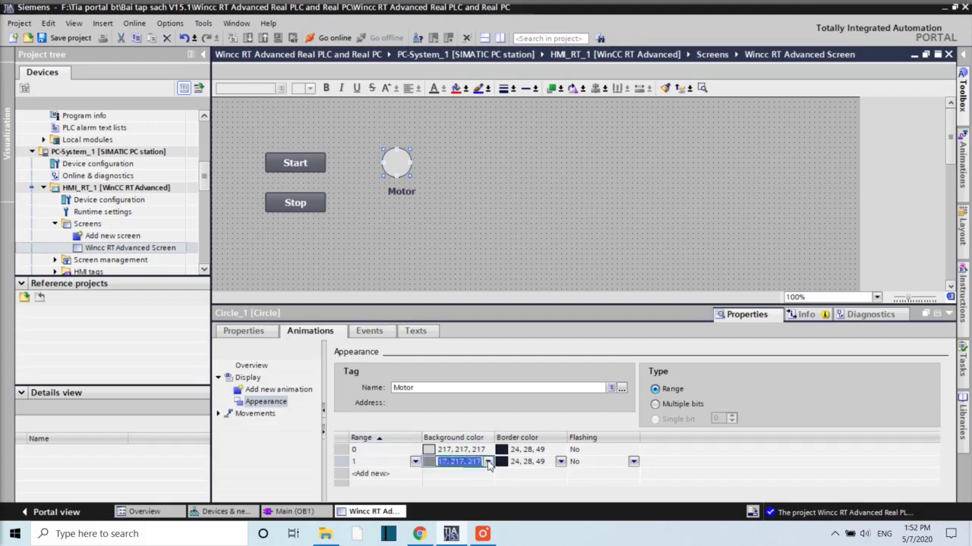
pyautogui.click(488, 462)
pyautogui.click(464, 401)
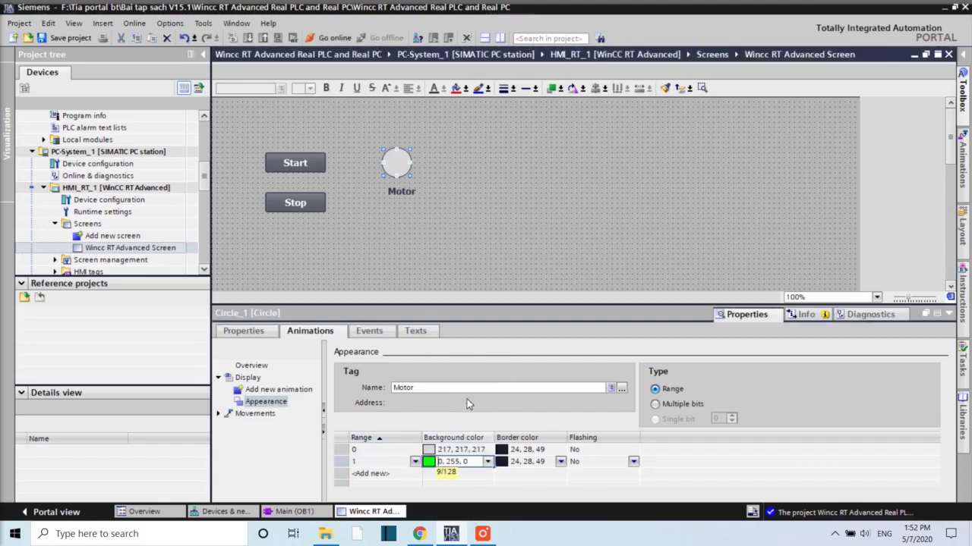
pyautogui.click(560, 463)
pyautogui.click(561, 462)
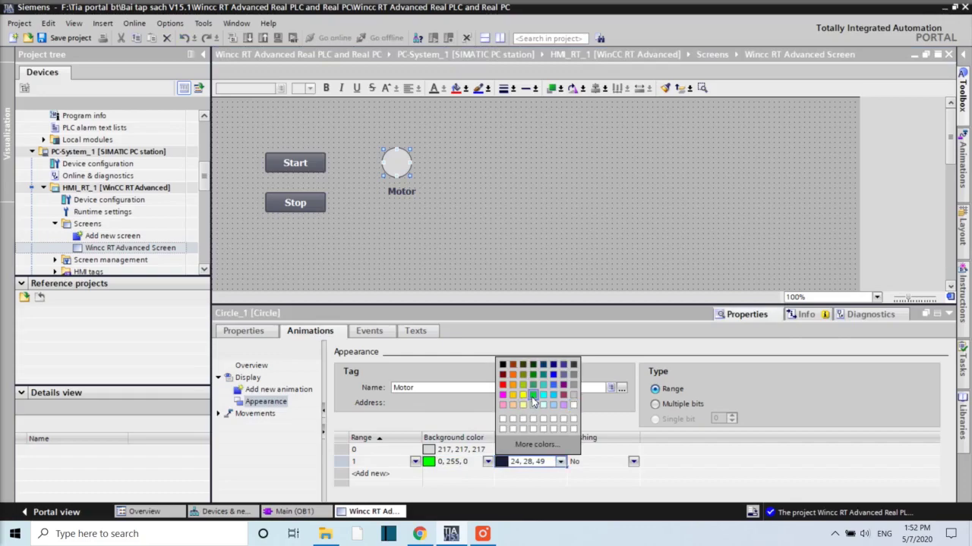
pyautogui.click(531, 397)
pyautogui.click(634, 463)
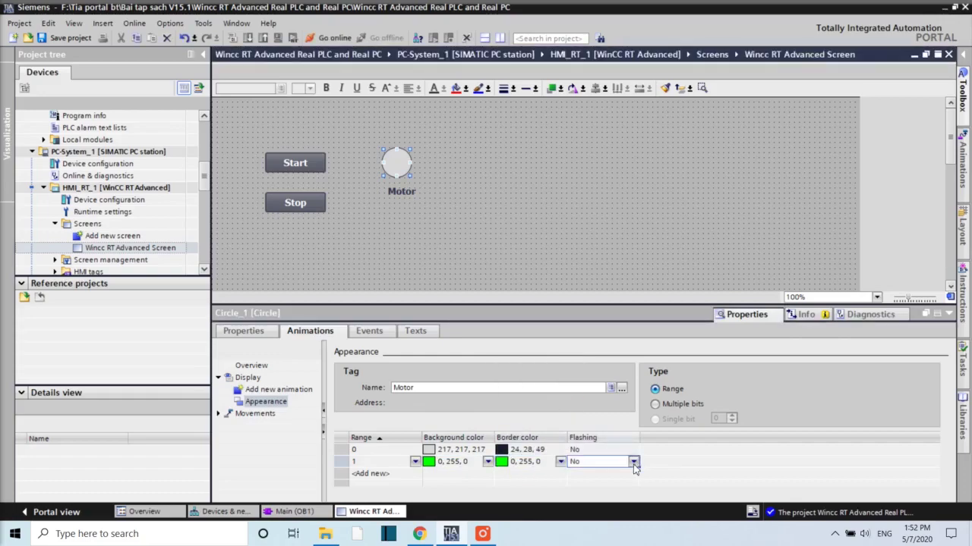
pyautogui.click(634, 464)
pyautogui.click(587, 491)
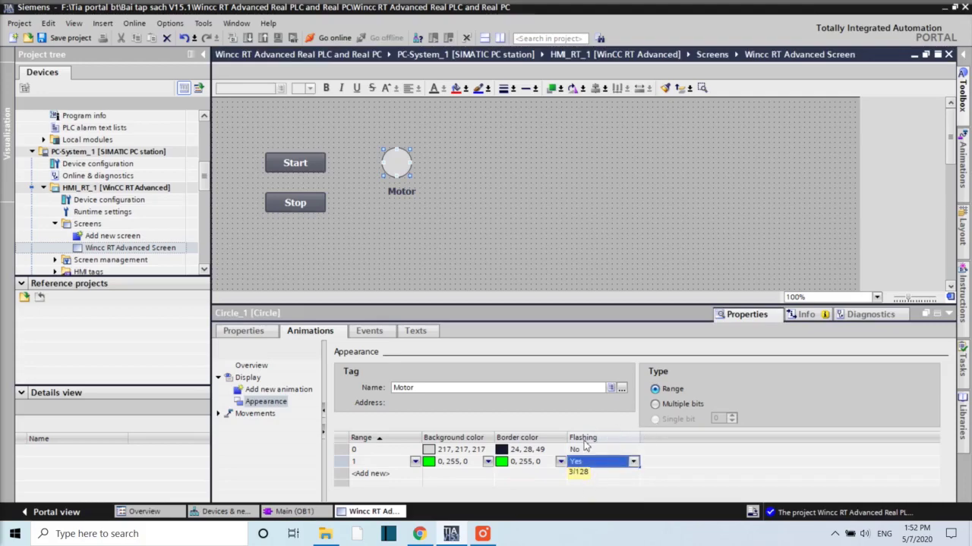
pyautogui.click(473, 217)
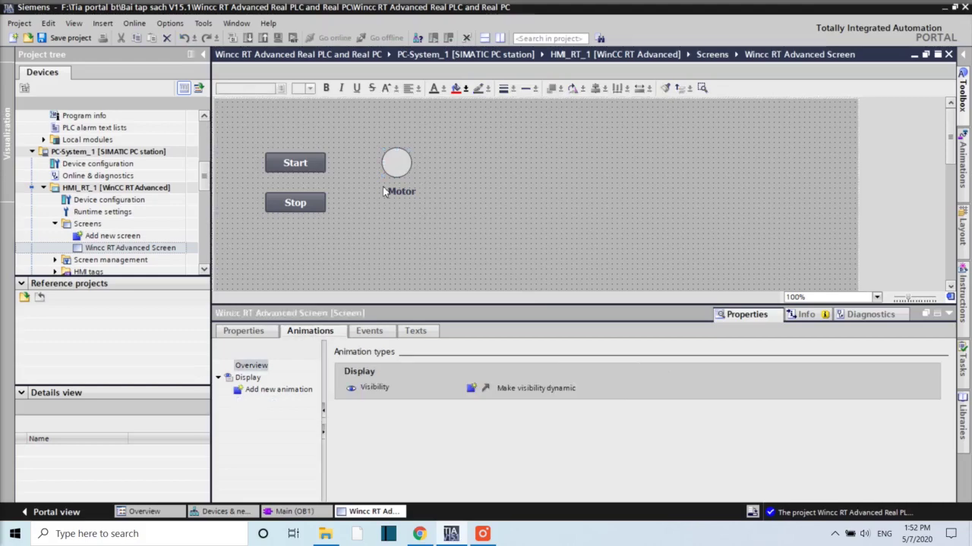
# Step: Place I/O fields from the Main [OB1] tags: PC_Start above Start, PC_Stop below Stop and Motor beside the circle, and save the project
pyautogui.click(500, 38)
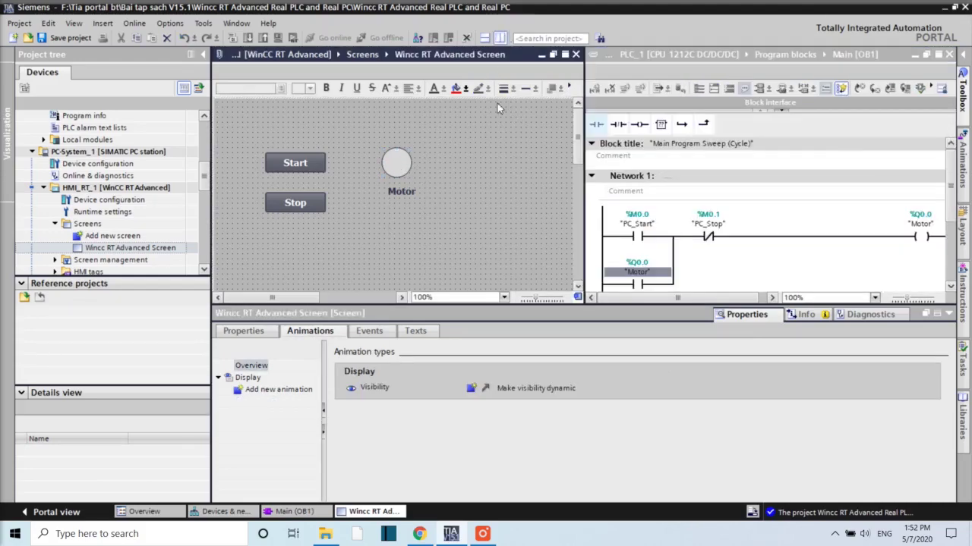
pyautogui.click(938, 315)
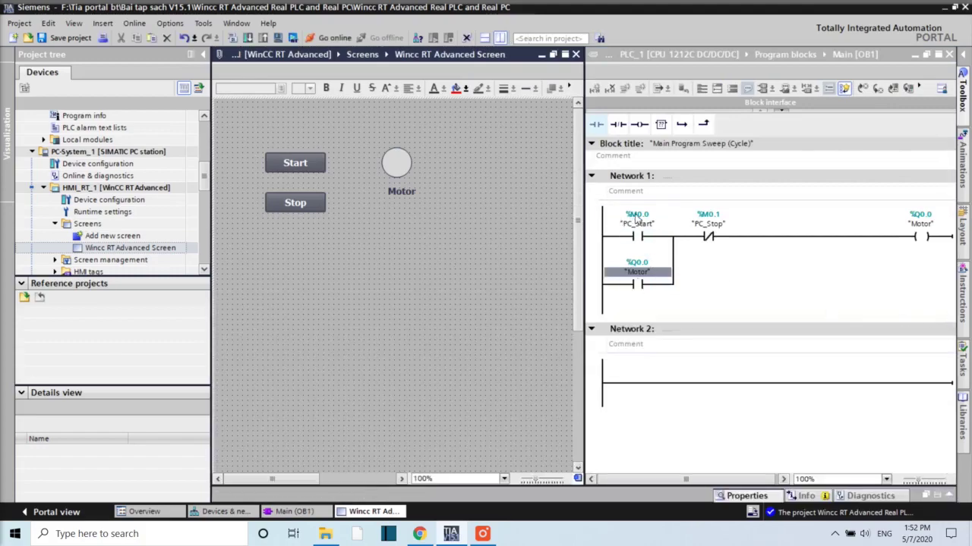
pyautogui.moveTo(637, 223); pyautogui.dragTo(301, 150)
pyautogui.moveTo(707, 224); pyautogui.dragTo(299, 237)
pyautogui.click(900, 226)
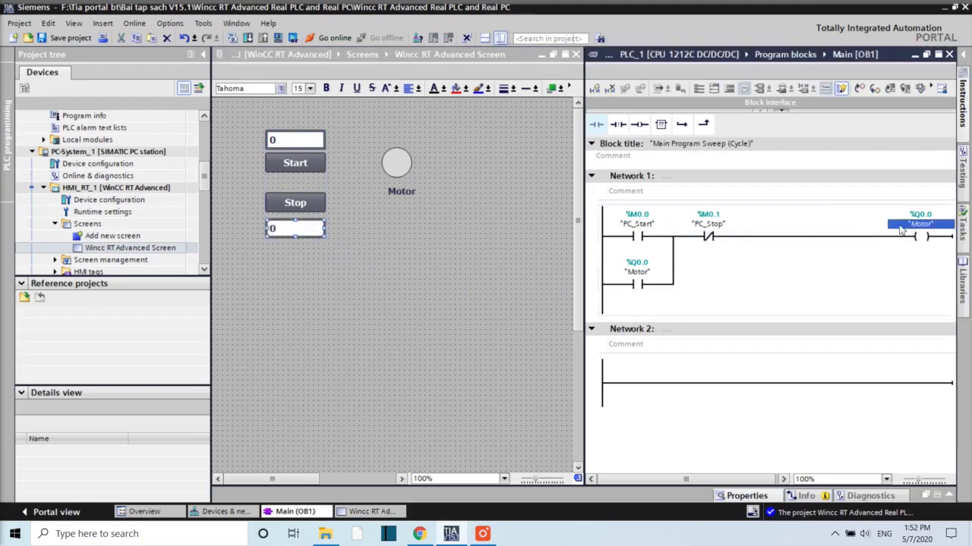
pyautogui.moveTo(900, 228); pyautogui.dragTo(456, 171)
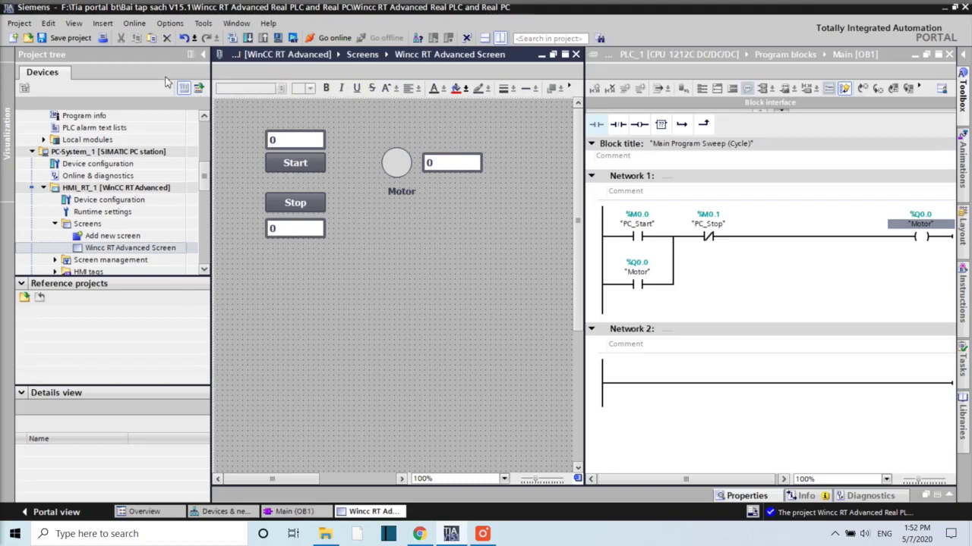
pyautogui.click(76, 38)
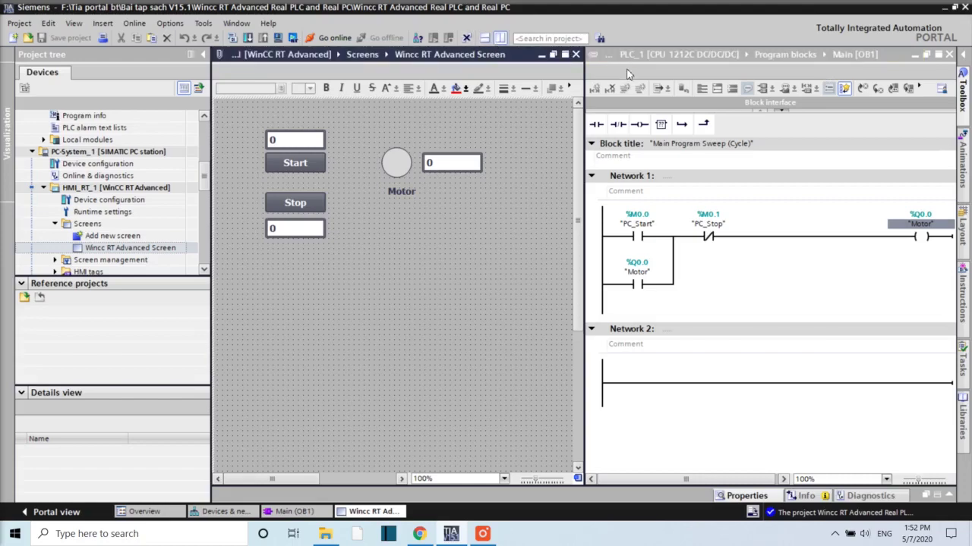
# Step: Return to a single editor view and start a hardware and software (only changes) download for PLC_1
pyautogui.click(501, 38)
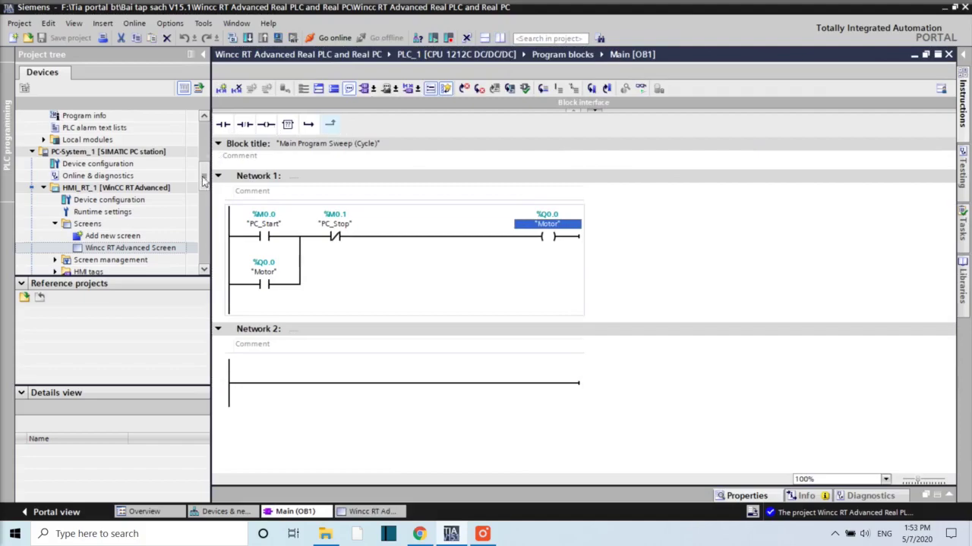
pyautogui.moveTo(204, 180); pyautogui.dragTo(206, 138)
pyautogui.click(131, 155)
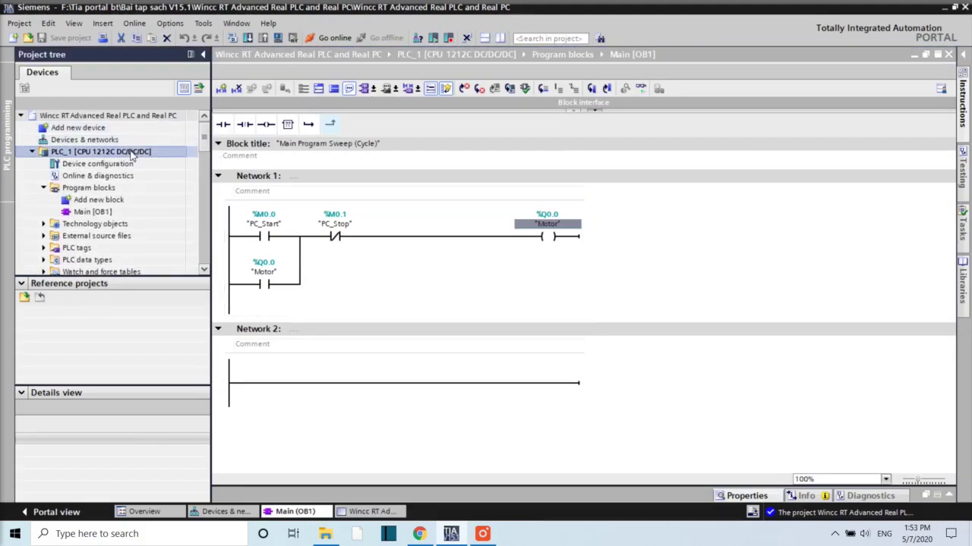
pyautogui.rightClick(131, 155)
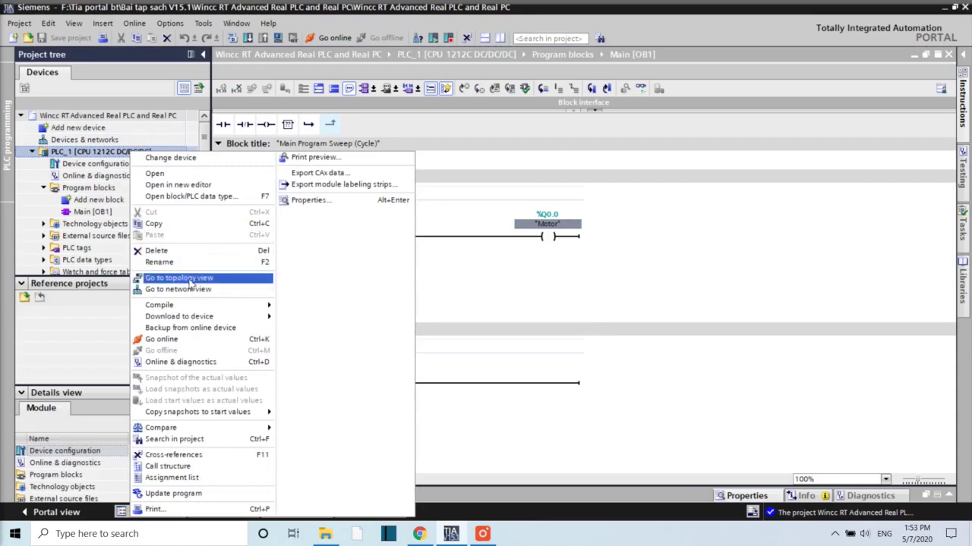
pyautogui.moveTo(212, 319)
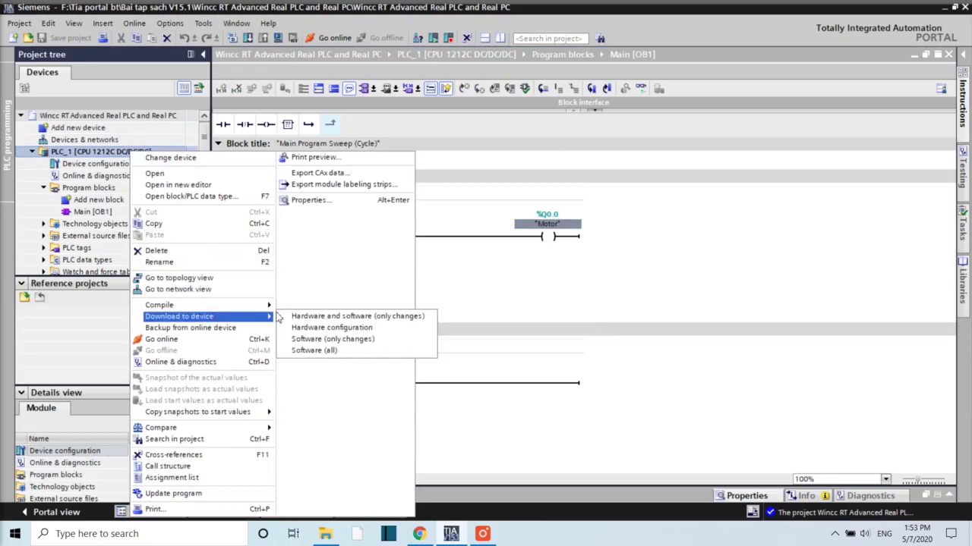
pyautogui.click(310, 316)
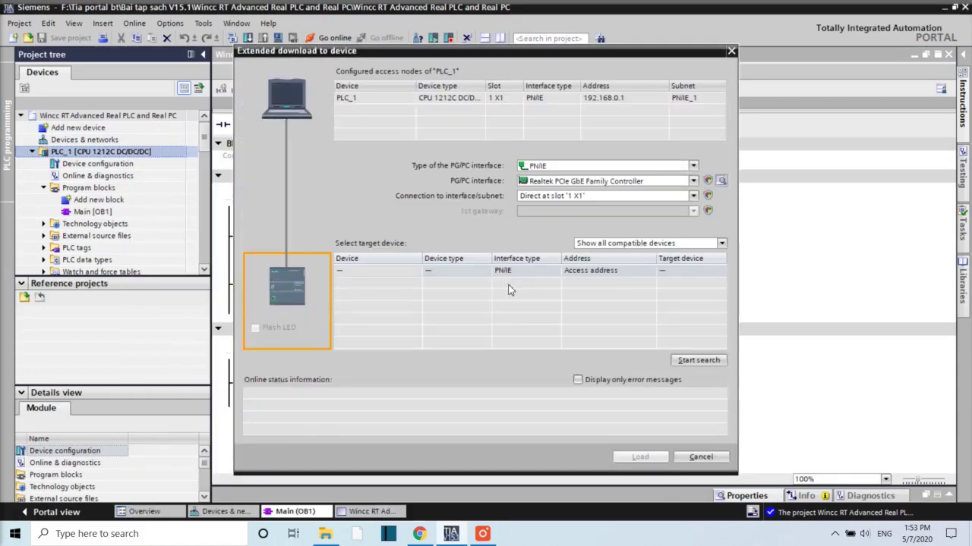
# Step: Search for the target PLC over the Realtek PCIe GbE Family Controller, with the device filter set to Show devices with the same addresses
pyautogui.click(688, 361)
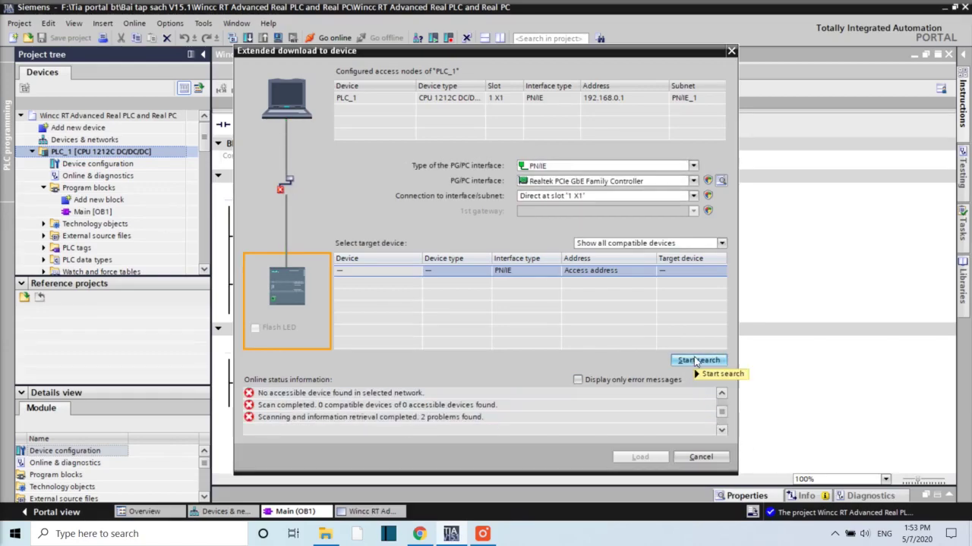
pyautogui.click(694, 181)
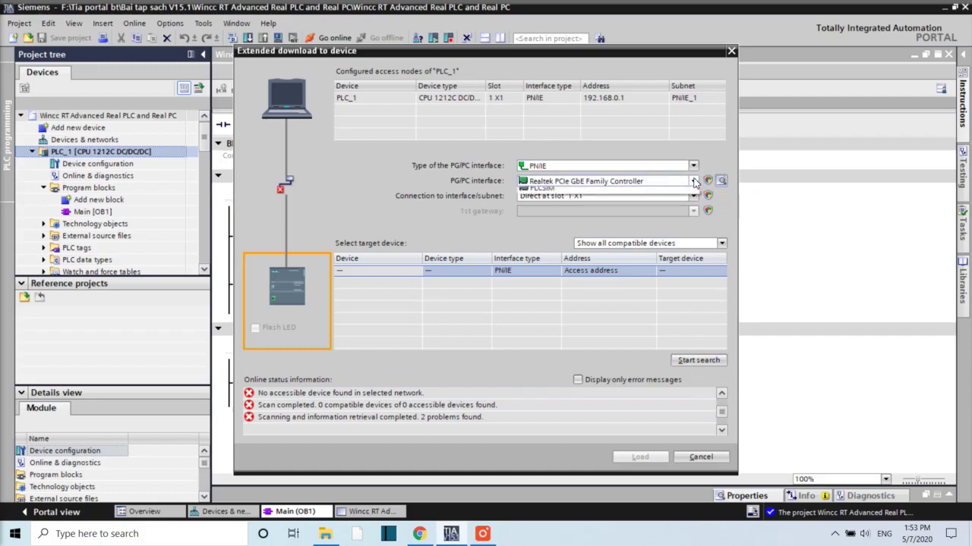
pyautogui.click(617, 209)
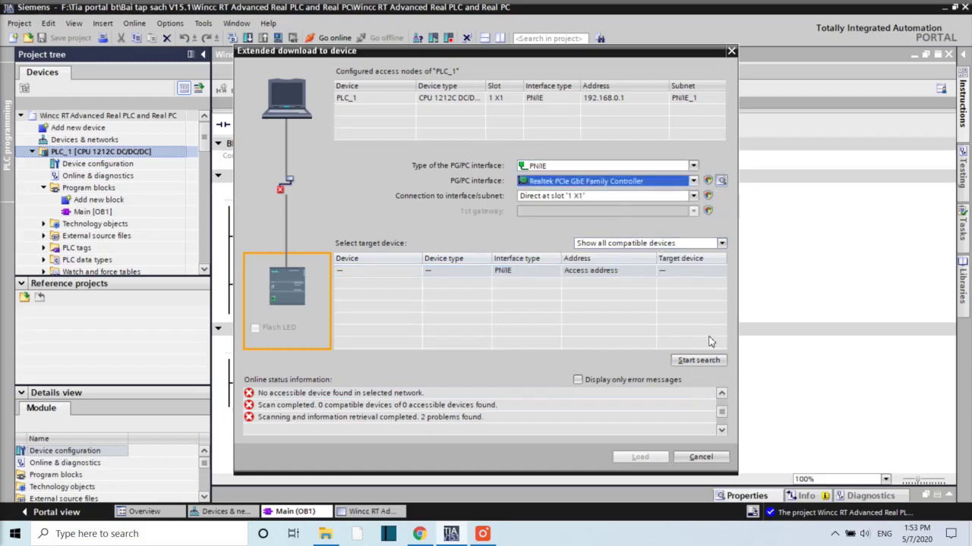
pyautogui.click(722, 245)
pyautogui.click(630, 264)
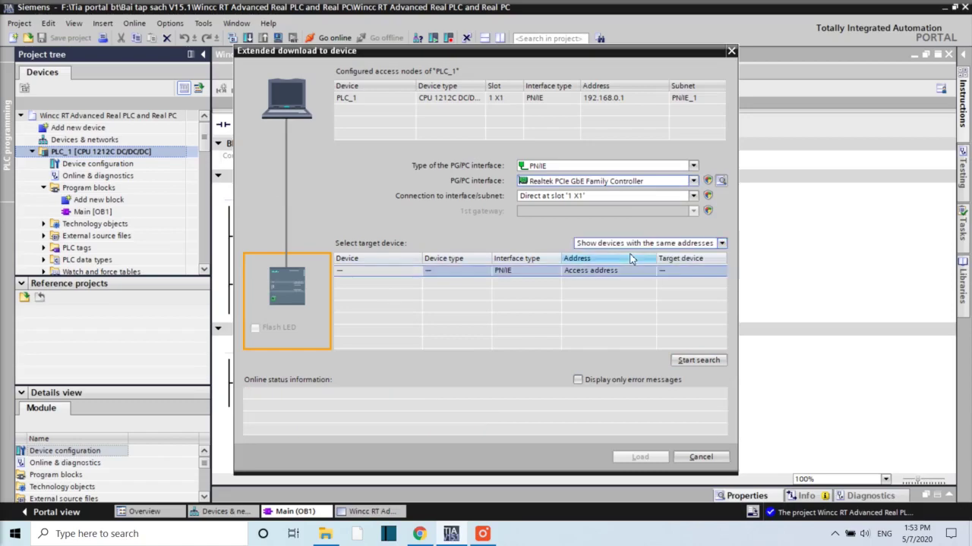
pyautogui.click(684, 366)
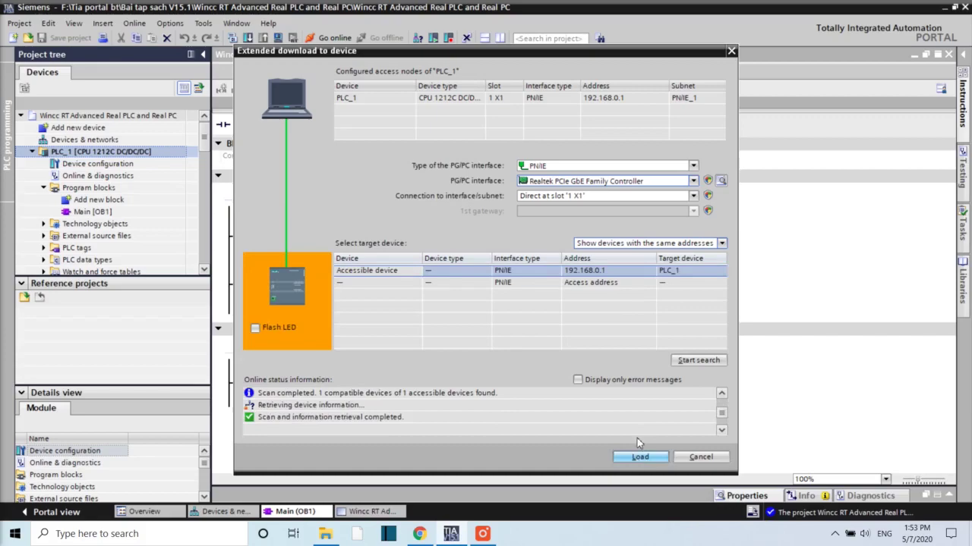
# Step: Load the project into PLC_1 with the stop modules action set to Stop all, and finish by starting the module
pyautogui.click(628, 456)
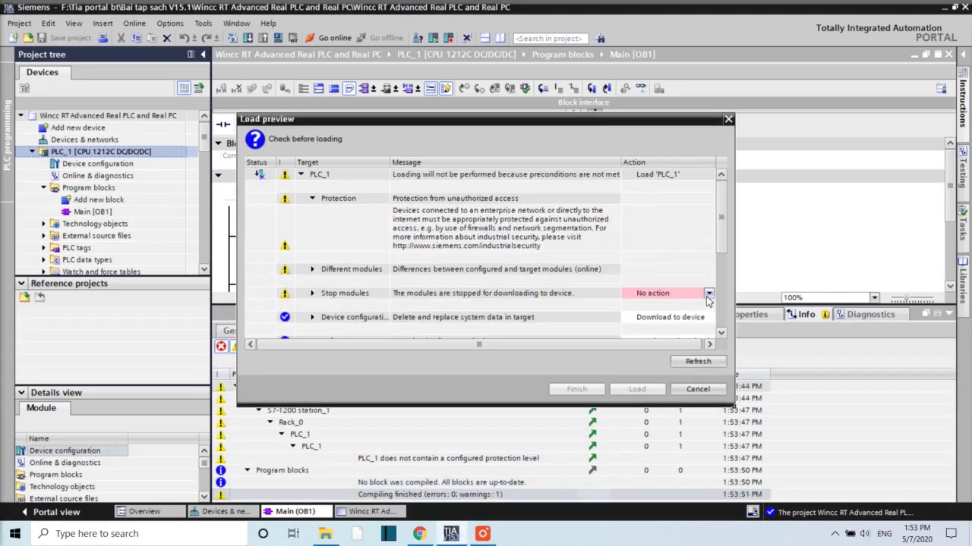
pyautogui.click(709, 293)
pyautogui.click(659, 315)
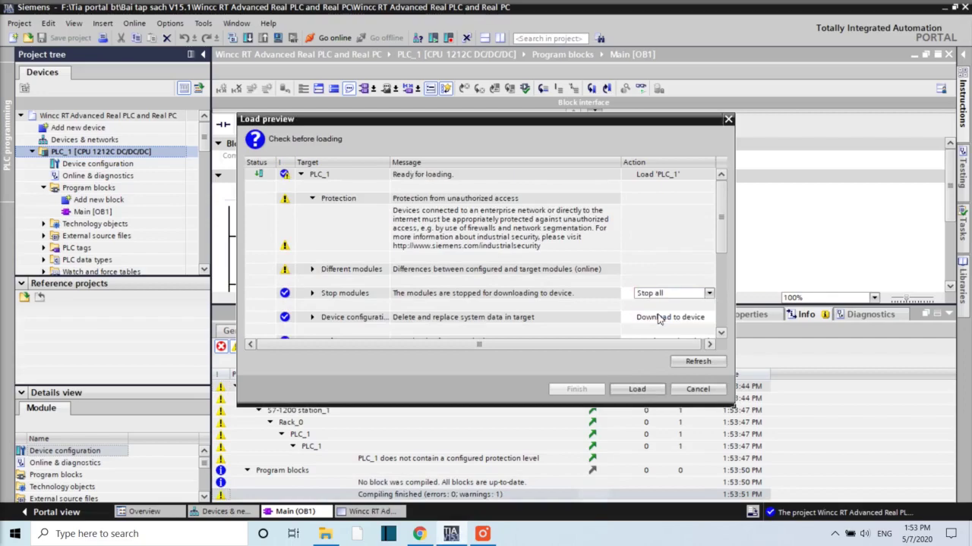
pyautogui.click(637, 388)
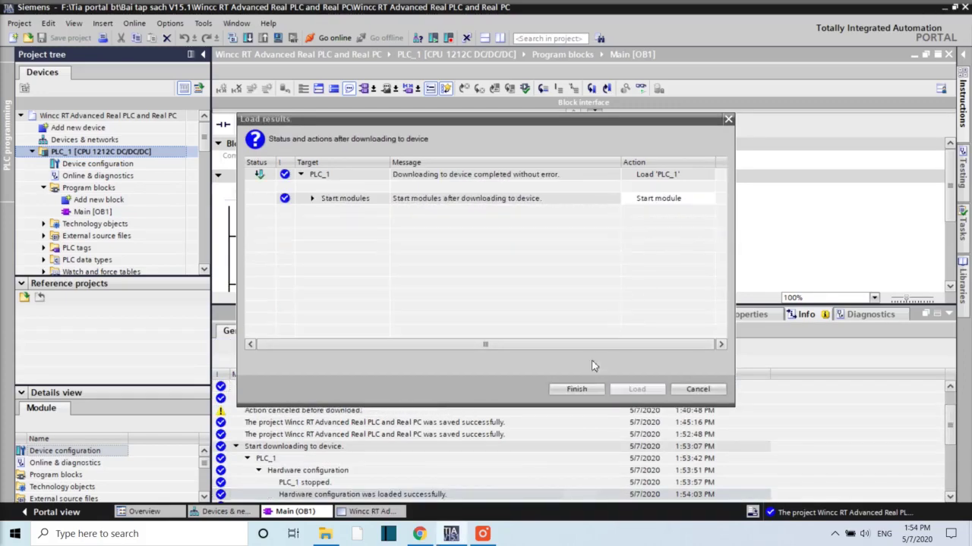
pyautogui.click(571, 389)
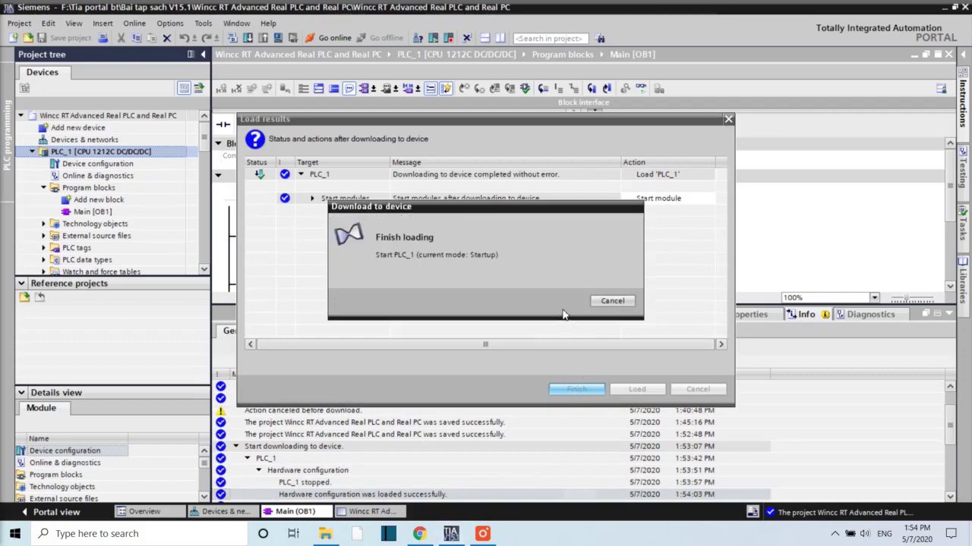
pyautogui.click(950, 314)
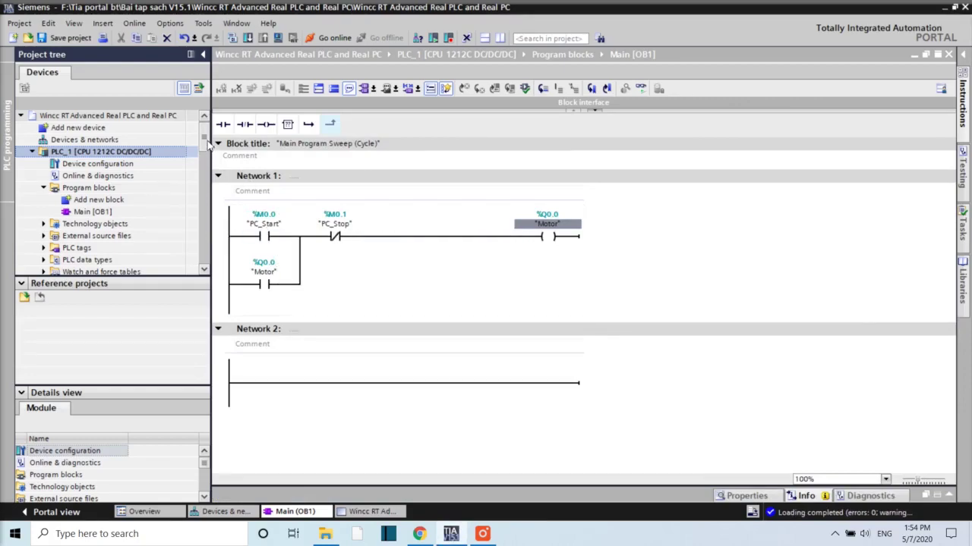
# Step: Review the general runtime settings of HMI_RT_1, including the full-screen mode option, and close them
pyautogui.moveTo(208, 145); pyautogui.dragTo(202, 193)
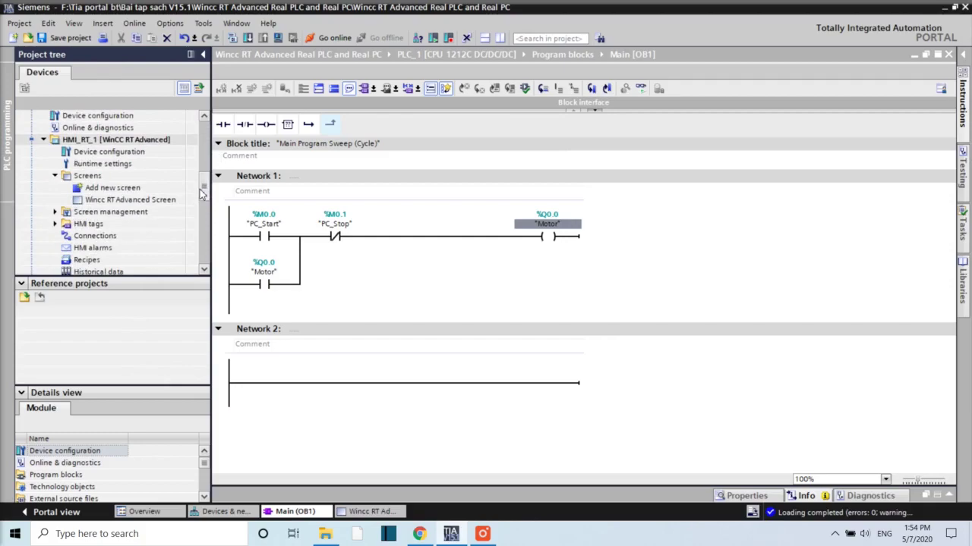
pyautogui.click(102, 165)
pyautogui.rightClick(105, 170)
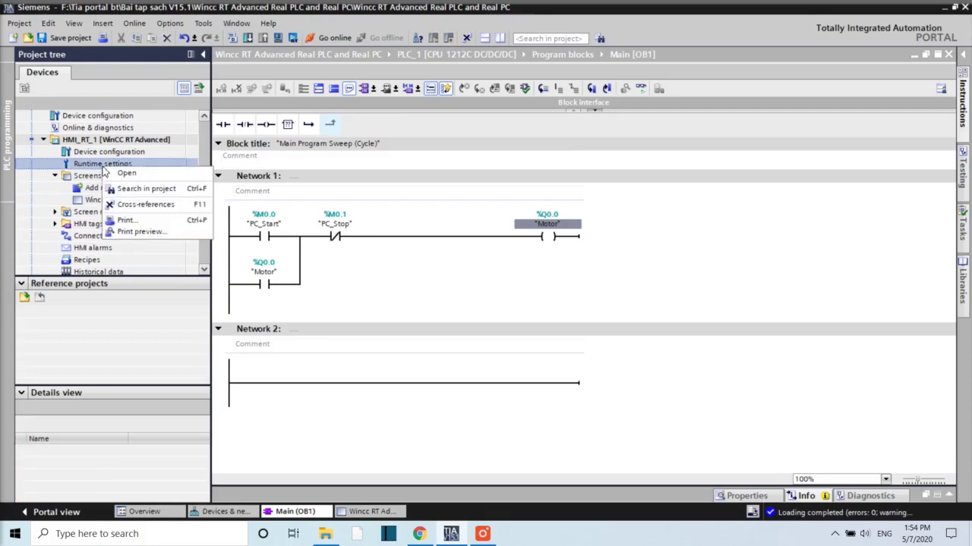
pyautogui.click(123, 173)
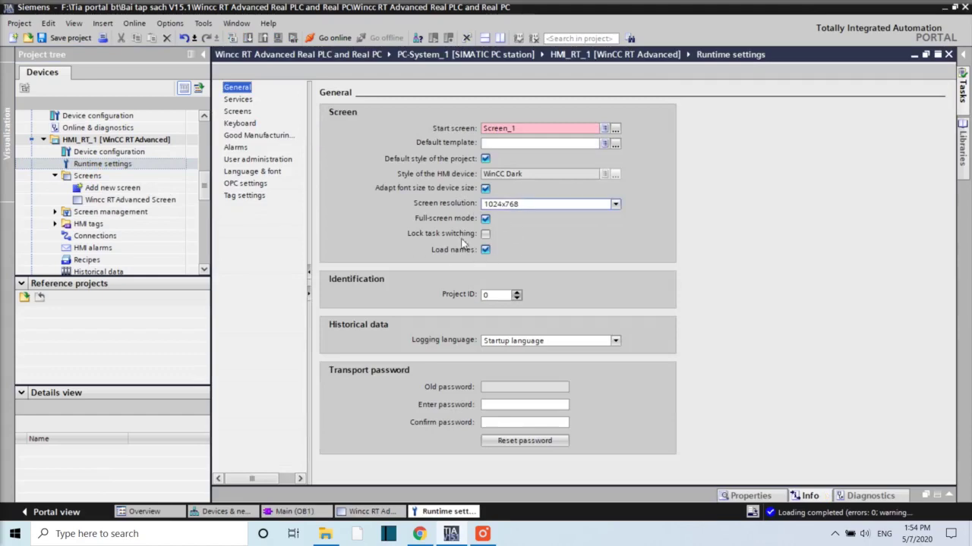
pyautogui.click(486, 219)
pyautogui.click(486, 219)
pyautogui.click(948, 54)
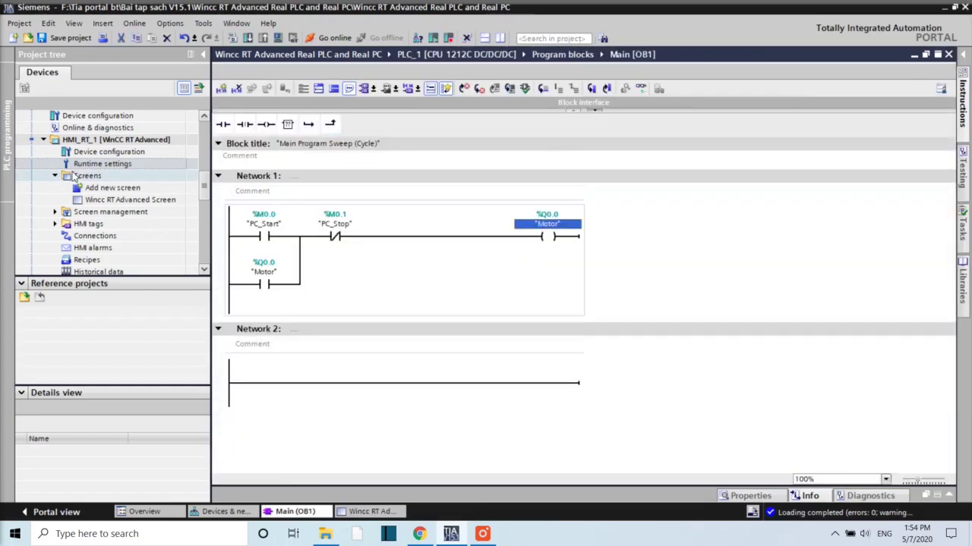
# Step: Examine the interface, access point and device addresses of HMI_Connection_1 in the HMI_RT_1 connections, and close the editor
pyautogui.doubleClick(95, 236)
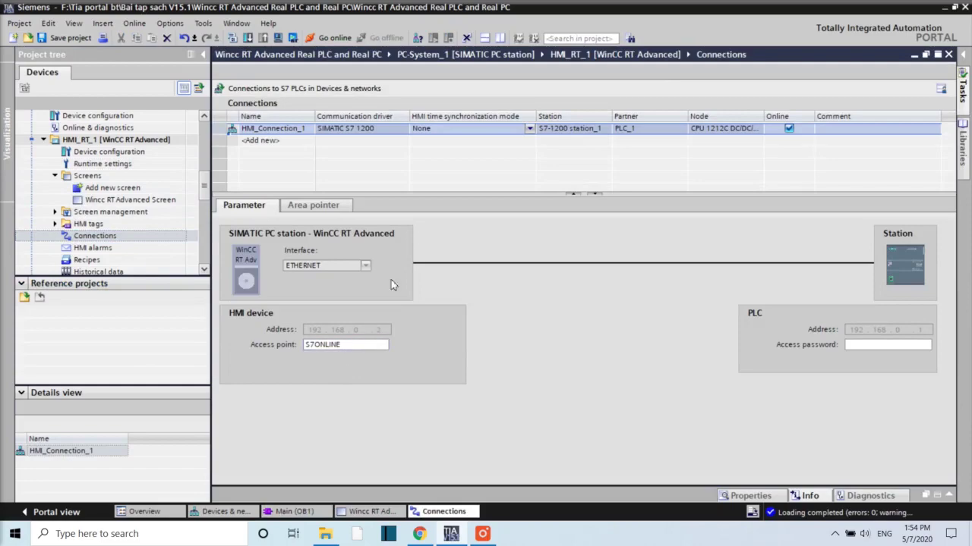
pyautogui.click(349, 345)
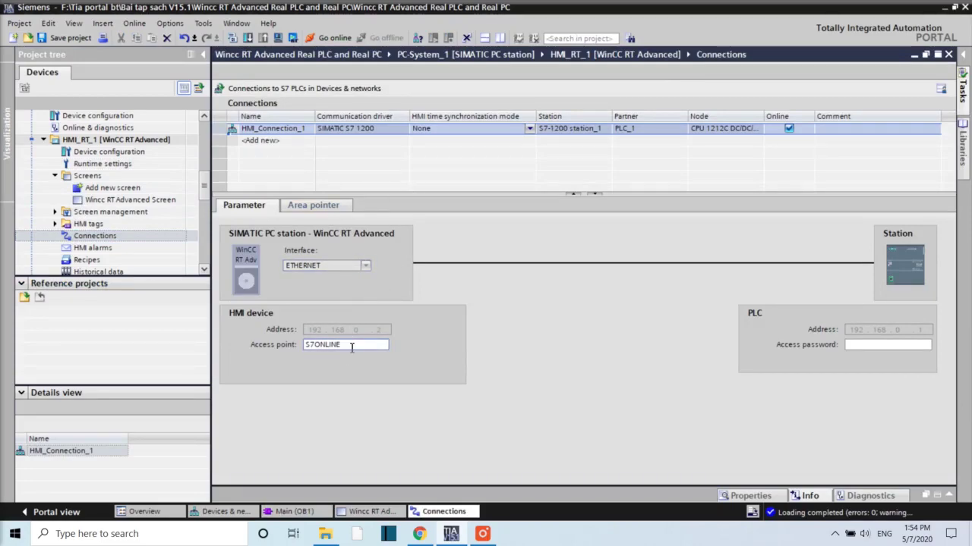
pyautogui.moveTo(349, 344); pyautogui.dragTo(297, 348)
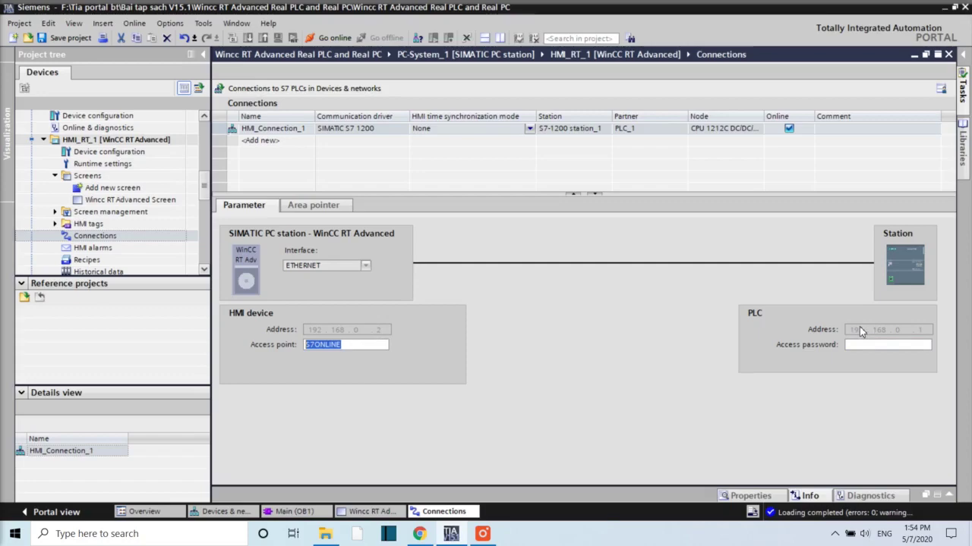
pyautogui.click(353, 267)
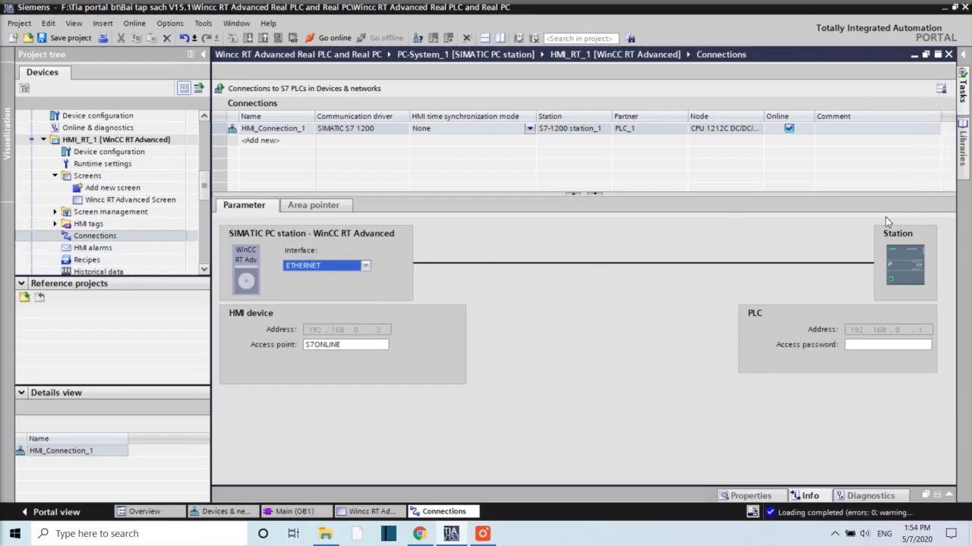
pyautogui.click(948, 54)
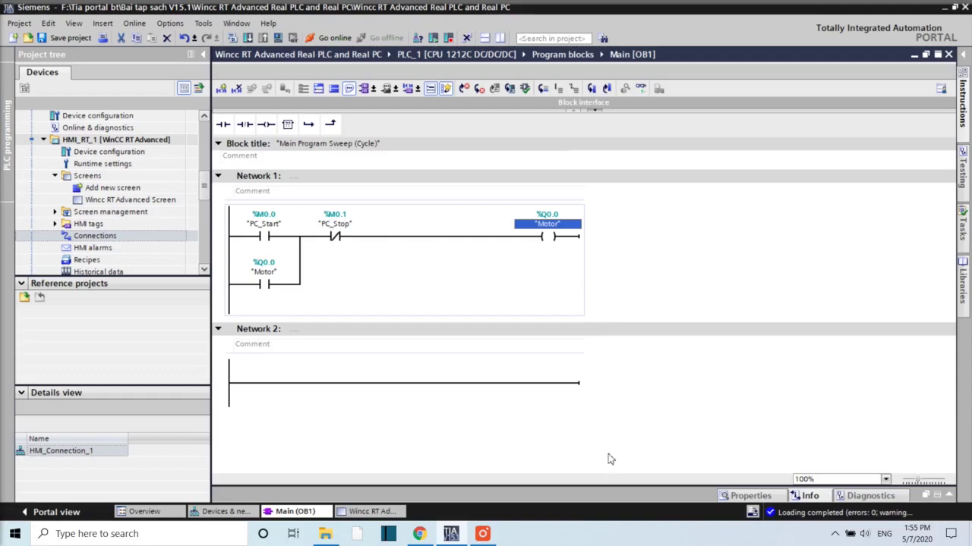
# Step: Open the list of network adapters from the Windows Network & Internet settings
pyautogui.click(834, 534)
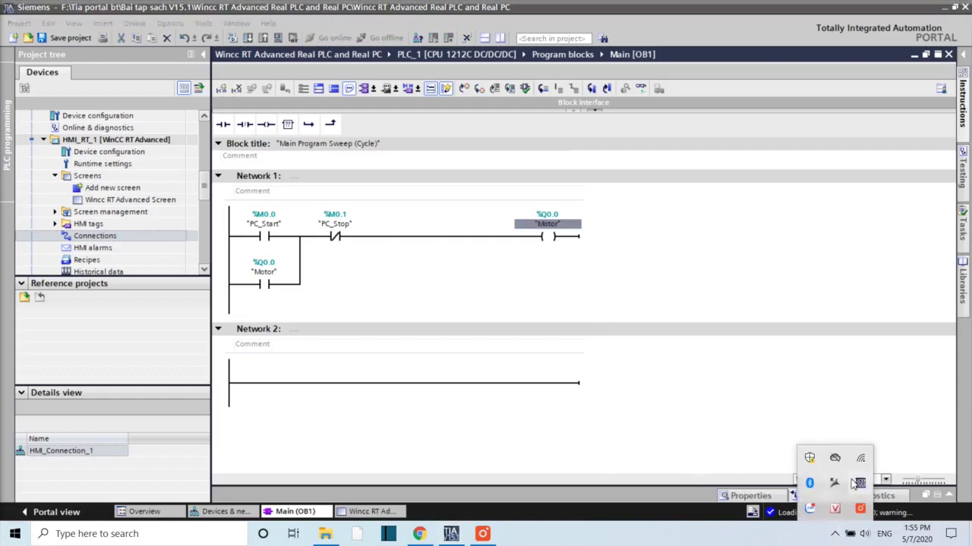
pyautogui.rightClick(863, 464)
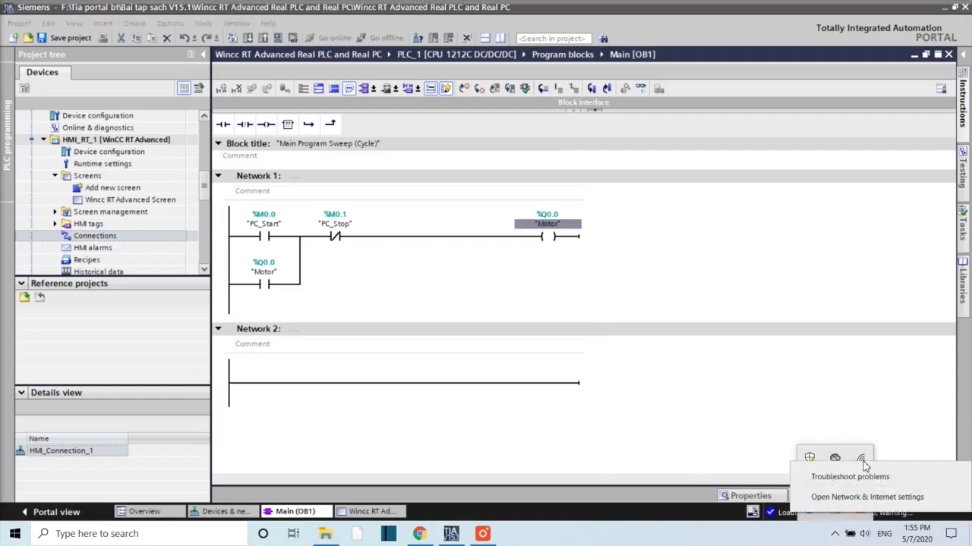
pyautogui.click(839, 499)
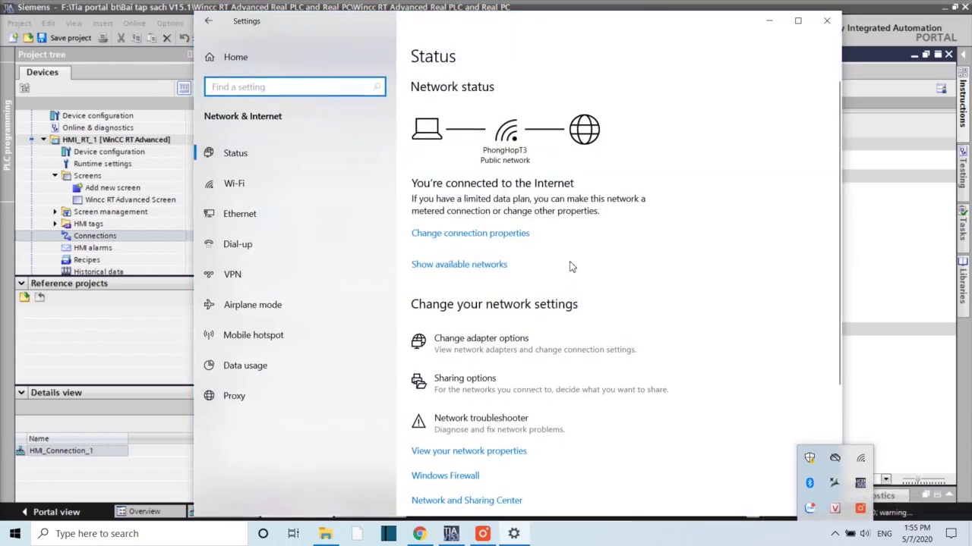
pyautogui.click(272, 213)
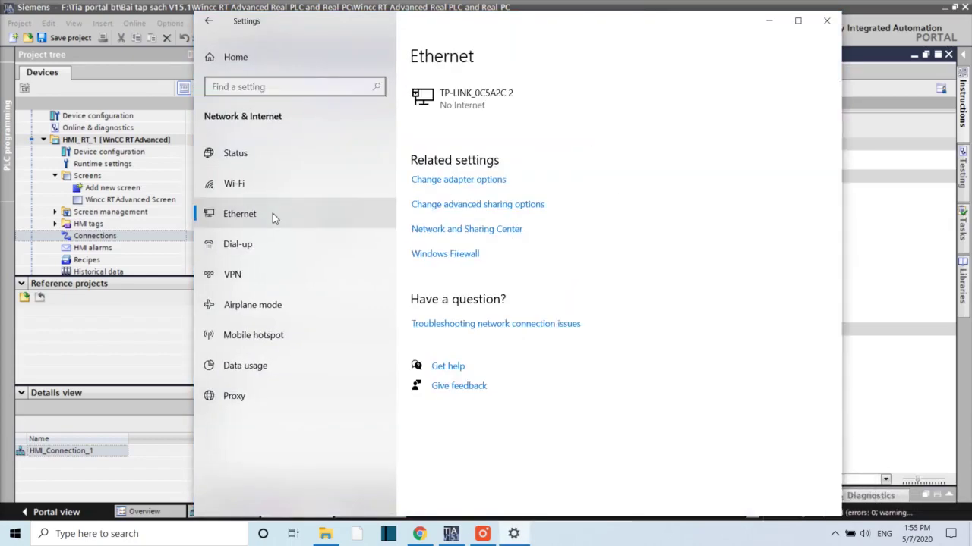
pyautogui.click(456, 181)
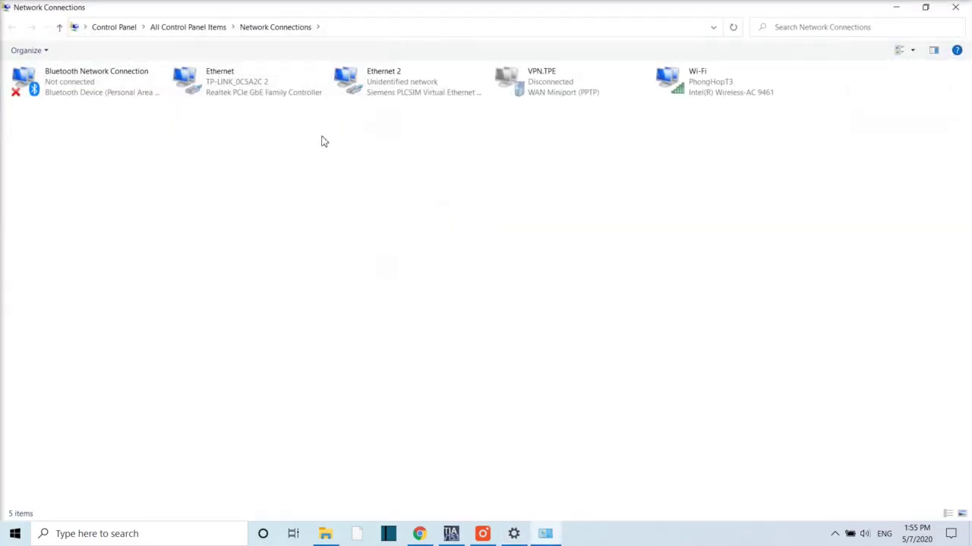
# Step: Check the static IPv4 address settings of the Realtek PCIe GbE Ethernet adapter, accept them, and close the network connections window
pyautogui.click(245, 94)
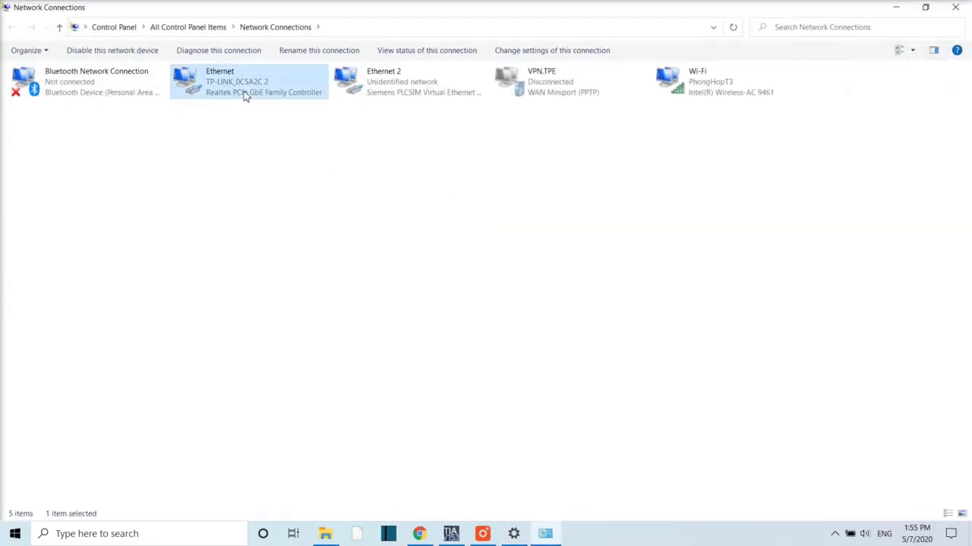
pyautogui.rightClick(243, 85)
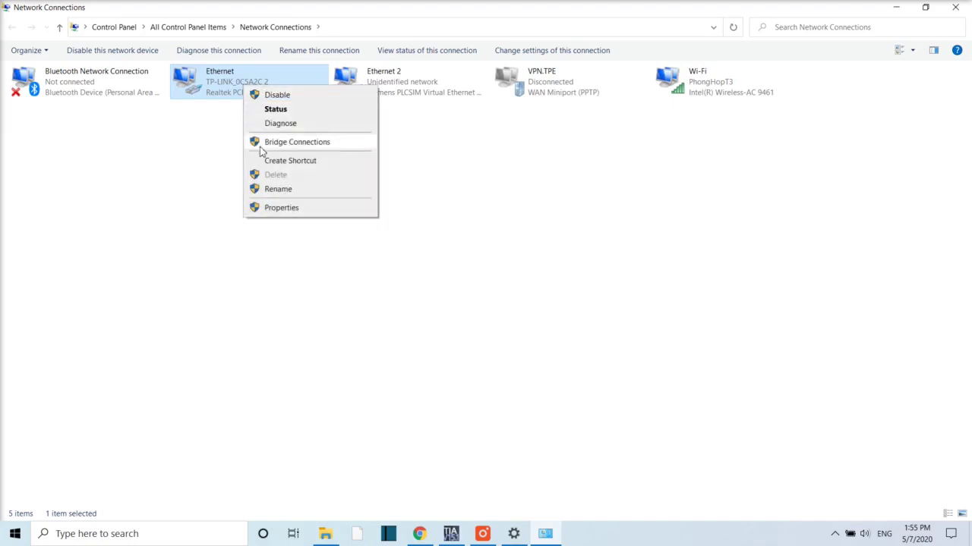
pyautogui.click(273, 210)
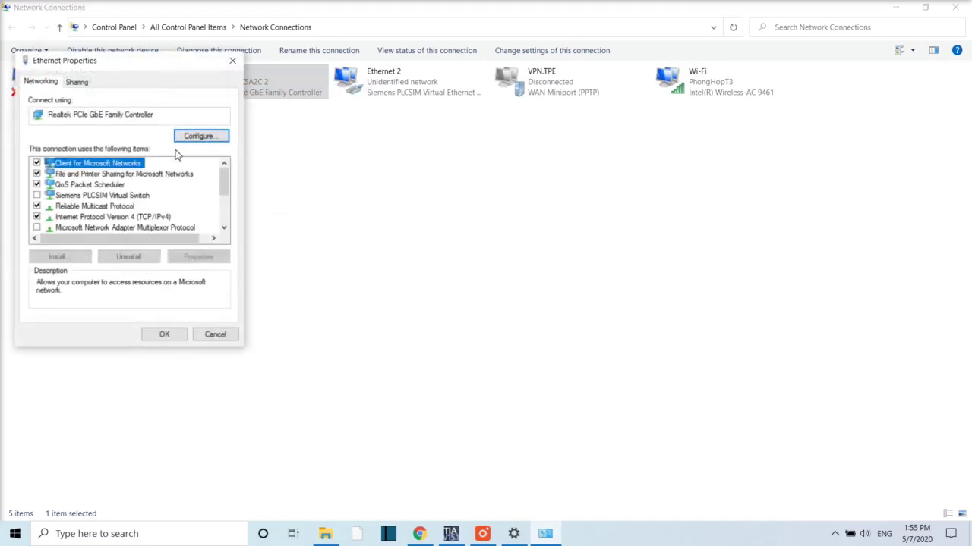
pyautogui.click(155, 217)
pyautogui.doubleClick(156, 217)
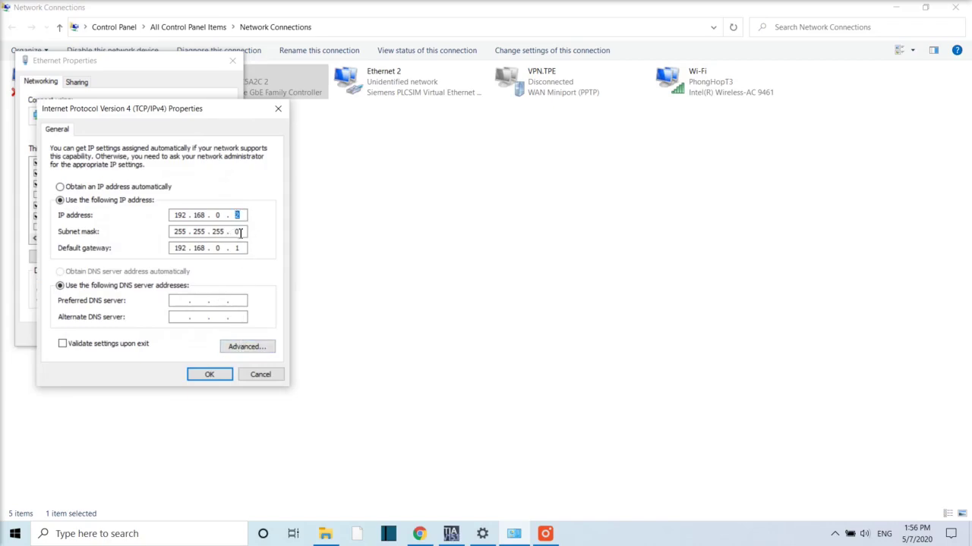
pyautogui.click(209, 375)
pyautogui.click(531, 328)
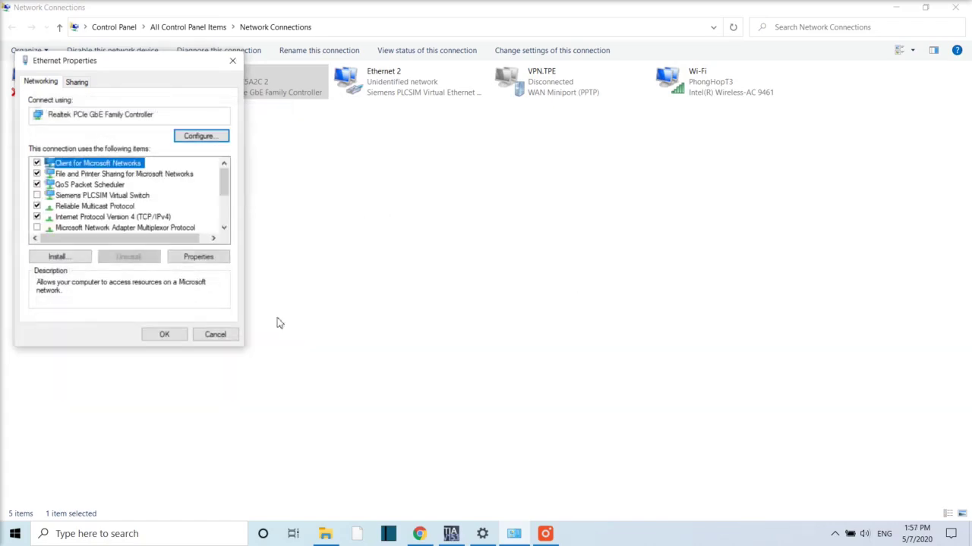
pyautogui.click(179, 336)
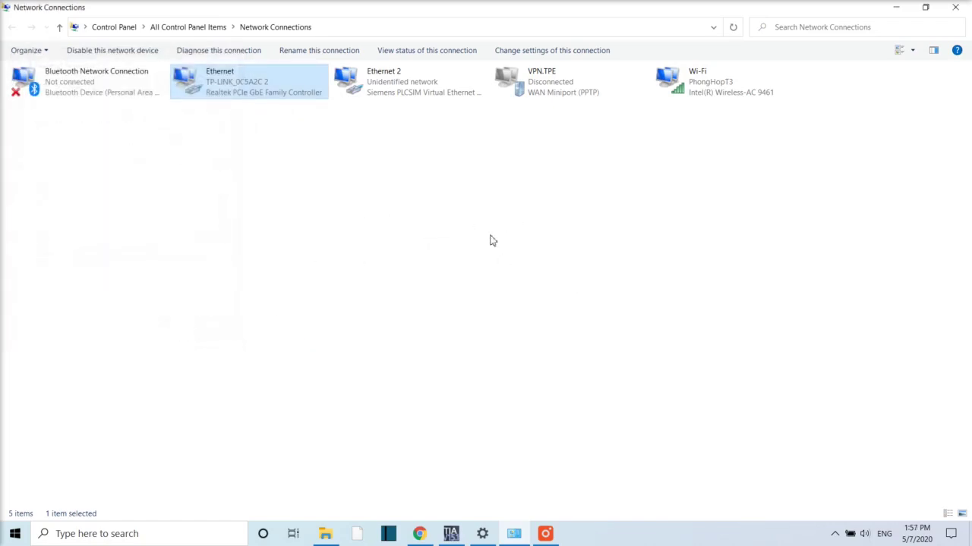
pyautogui.click(958, 11)
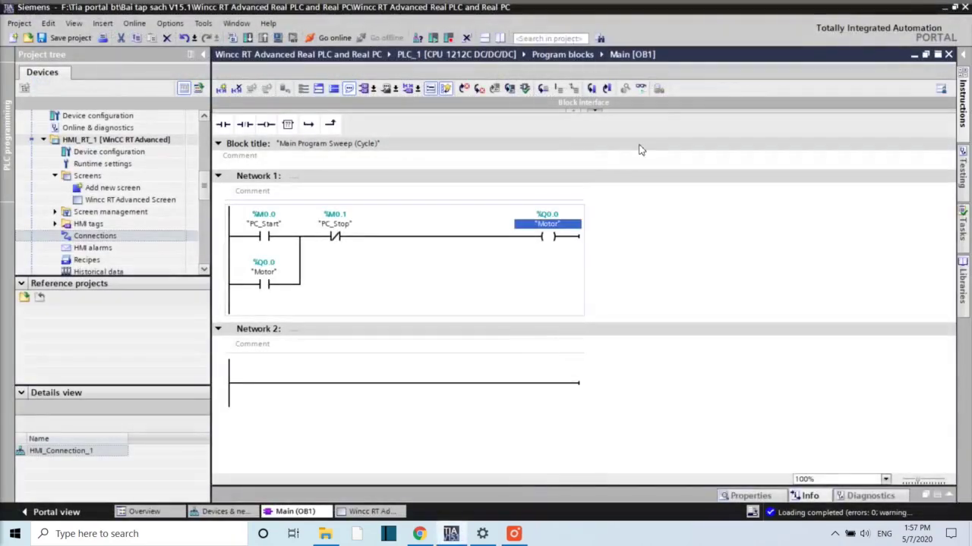
# Step: Open the Set PG/PC Interface (32-bit) settings from the Windows Control Panel
pyautogui.click(15, 534)
pyautogui.write('c')
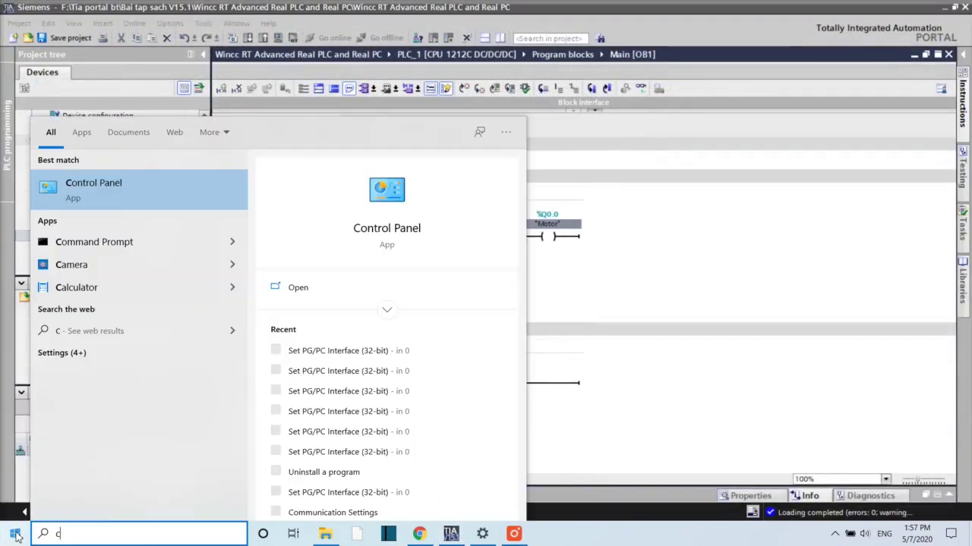
pyautogui.click(139, 189)
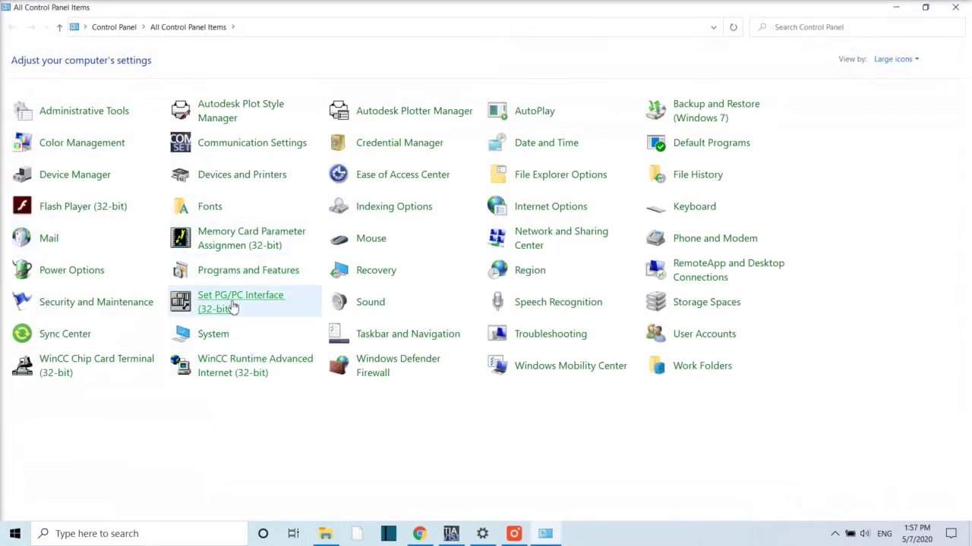
pyautogui.click(233, 303)
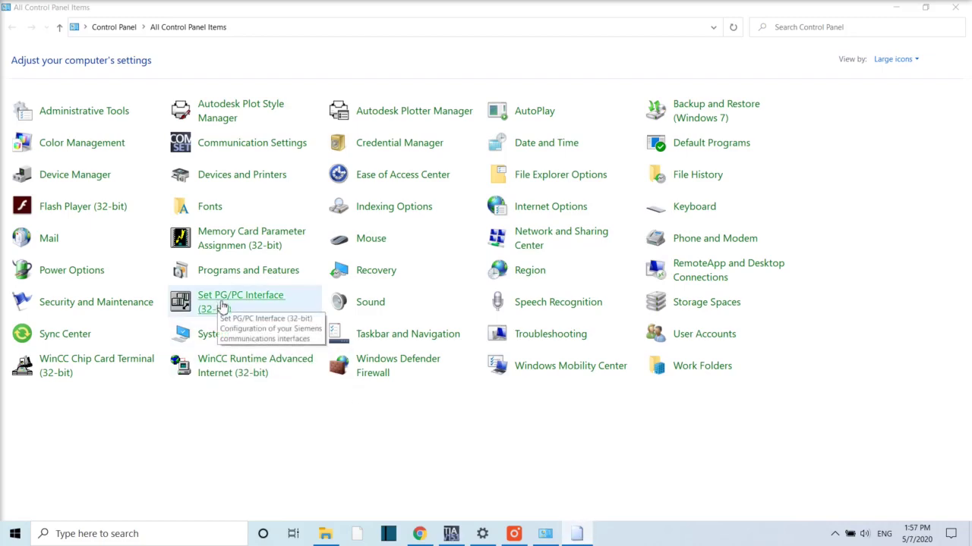
pyautogui.click(578, 534)
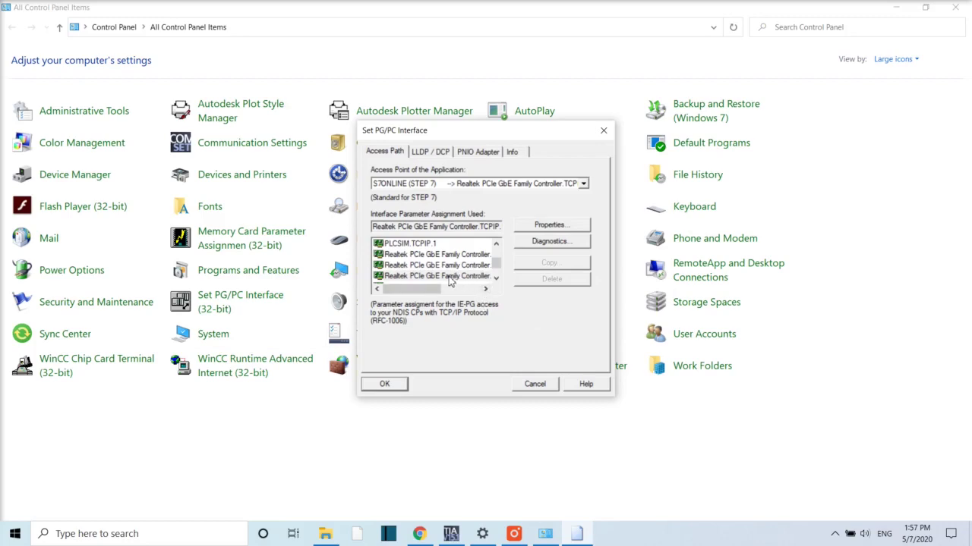
# Step: Select Realtek PCIe GbE Family Controller.TCPIP.Auto.1 for the S7ONLINE access point, accept its properties and the assignment, and close Control Panel
pyautogui.click(496, 278)
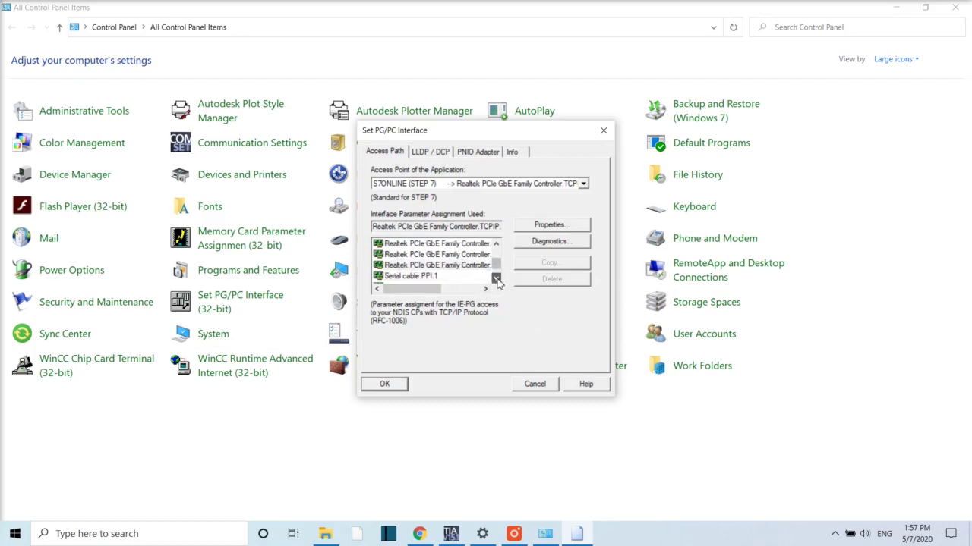
pyautogui.doubleClick(411, 269)
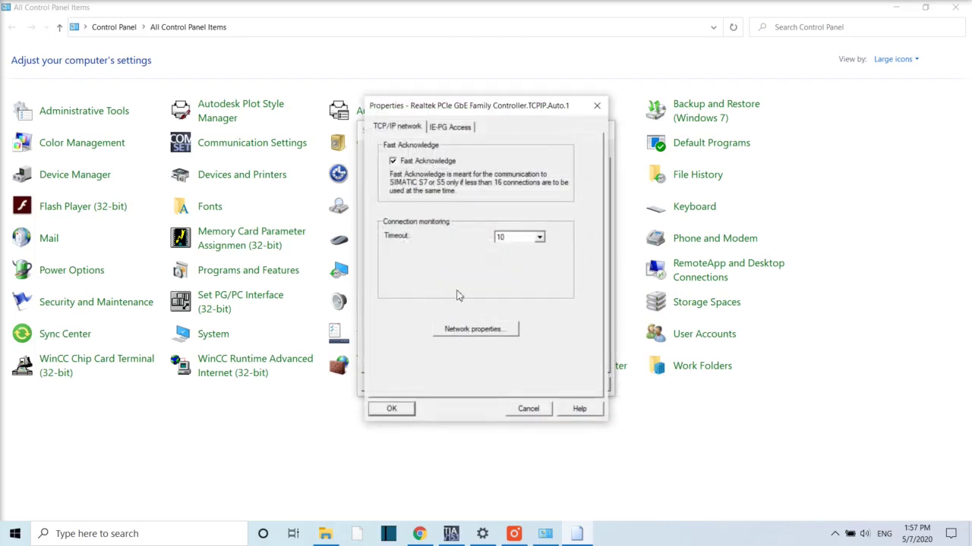
pyautogui.click(409, 409)
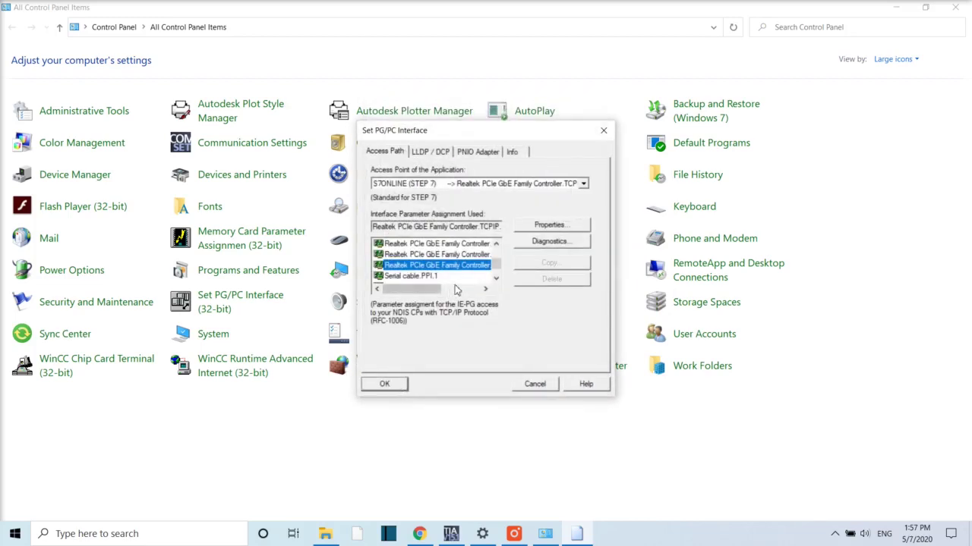
pyautogui.moveTo(413, 288); pyautogui.dragTo(491, 287)
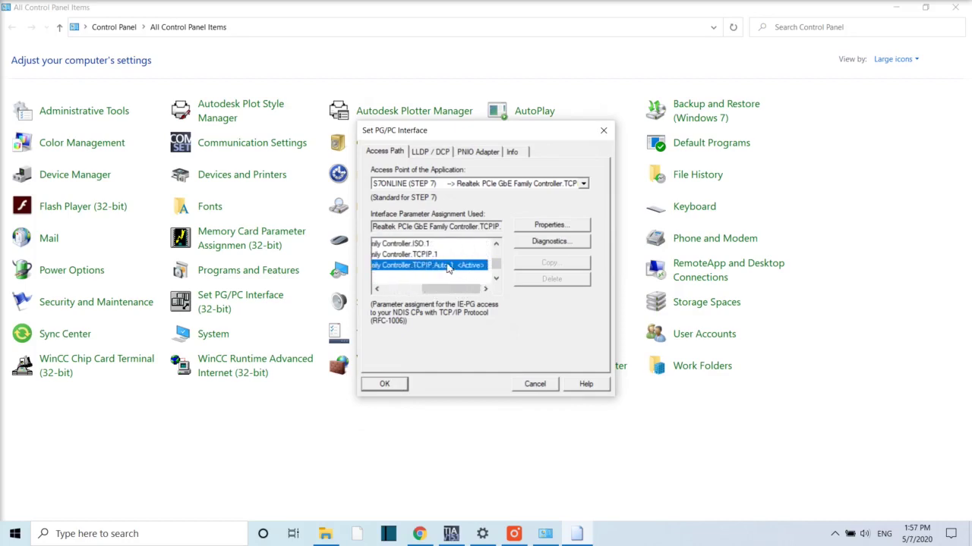
pyautogui.click(387, 385)
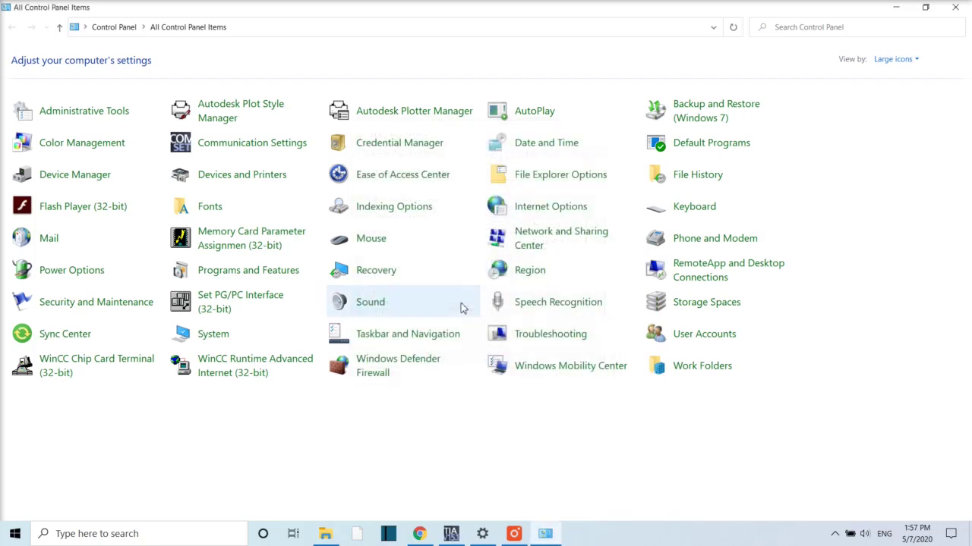
pyautogui.click(956, 8)
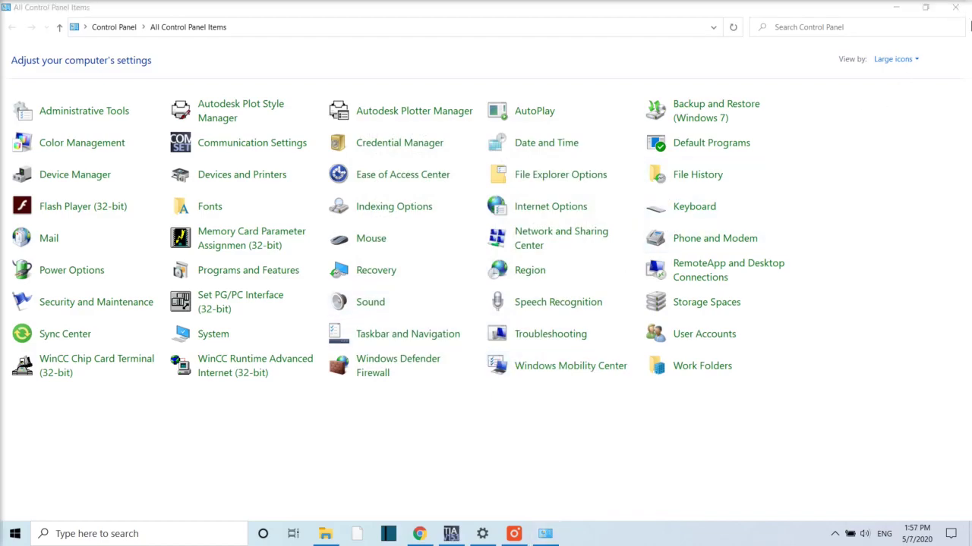
pyautogui.click(955, 9)
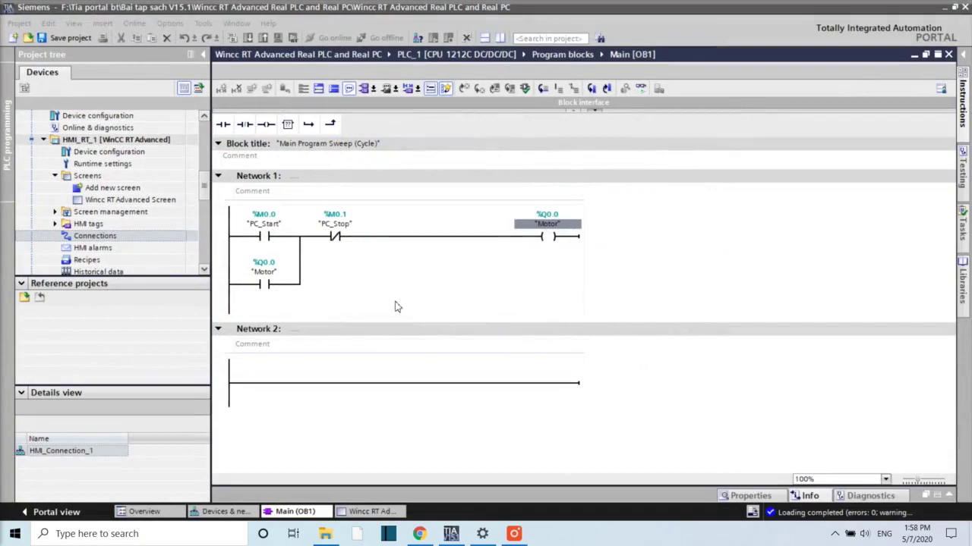
# Step: Turn on online monitoring of Main [OB1] and split the editor vertically with the Wincc RT Advanced Screen beside it
pyautogui.moveTo(208, 188); pyautogui.dragTo(206, 131)
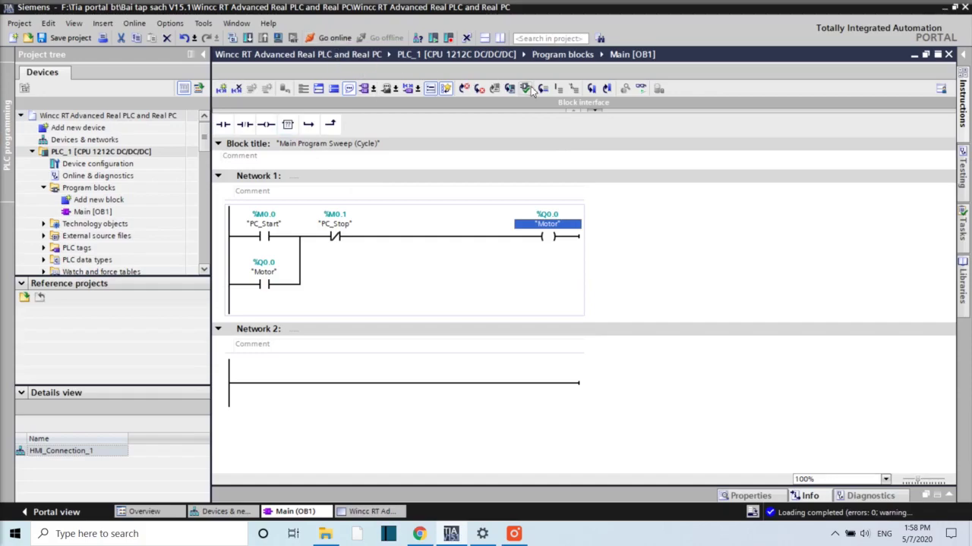
pyautogui.click(641, 89)
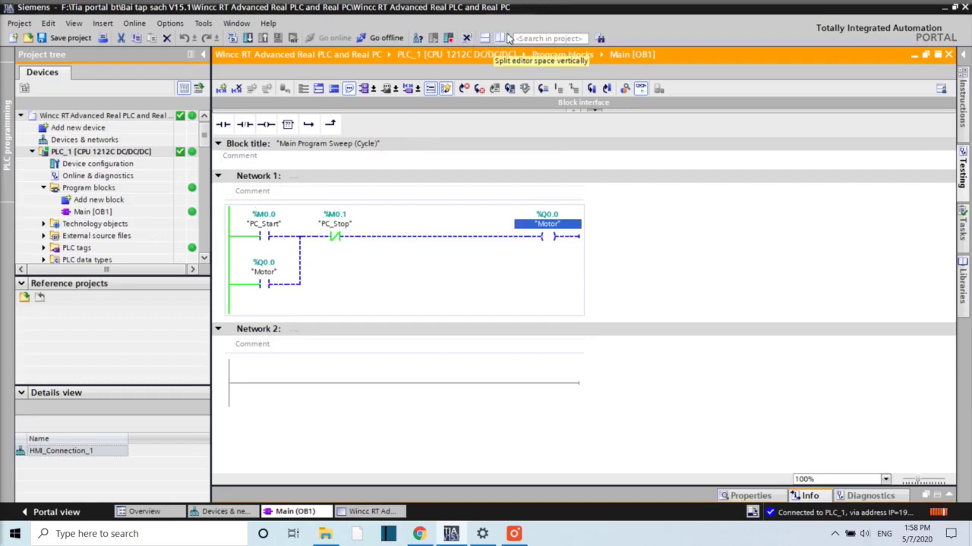
pyautogui.click(501, 38)
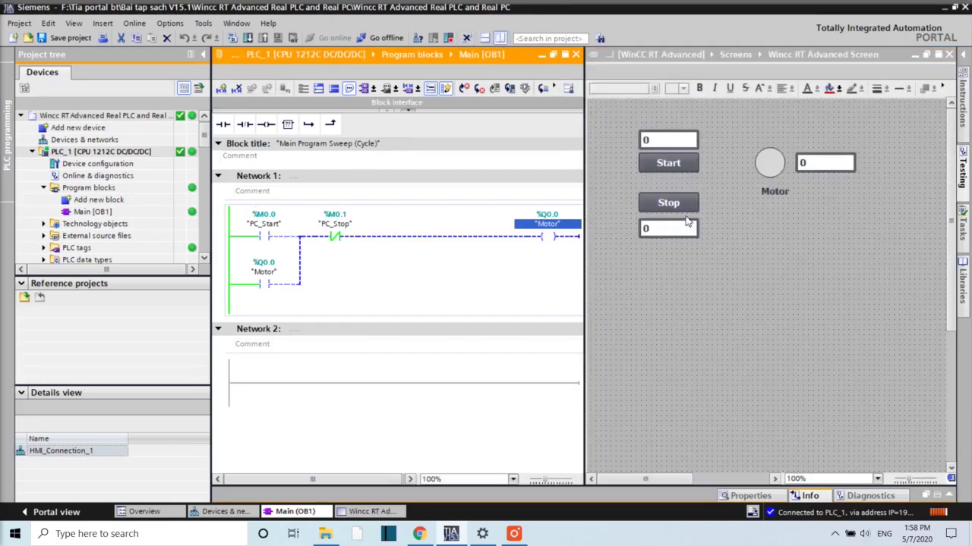
# Step: Save the project, try to compile and start the HMI runtime, and select the reported start screen error
pyautogui.click(712, 312)
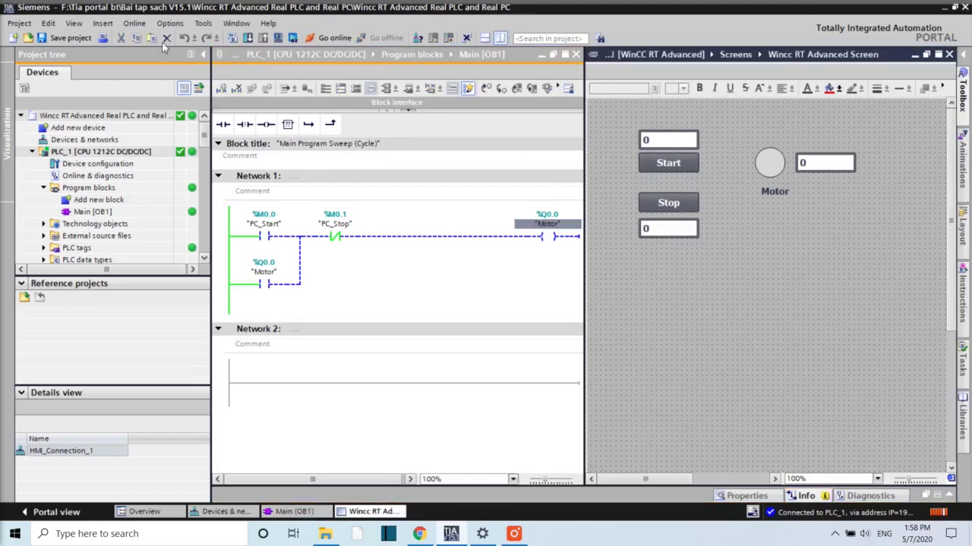
pyautogui.click(72, 38)
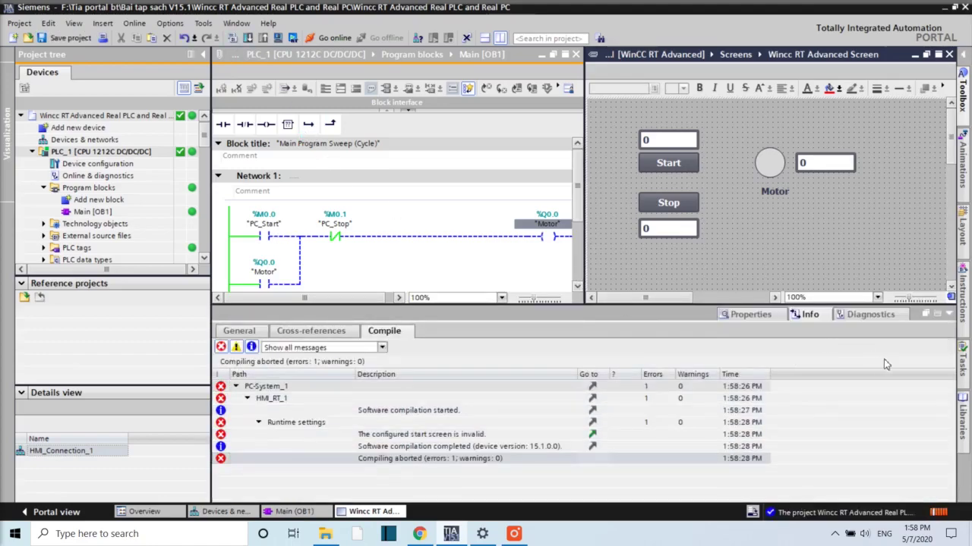
pyautogui.click(949, 315)
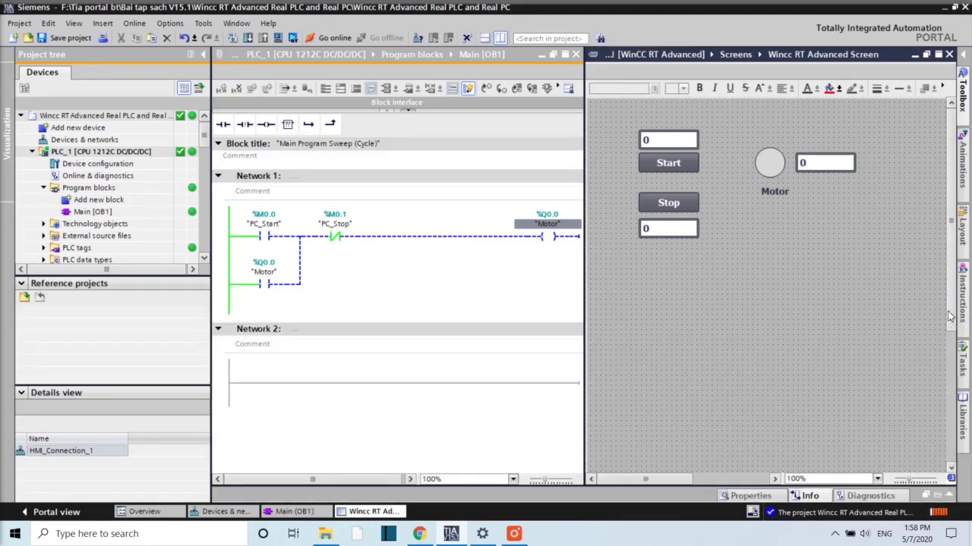
pyautogui.click(294, 39)
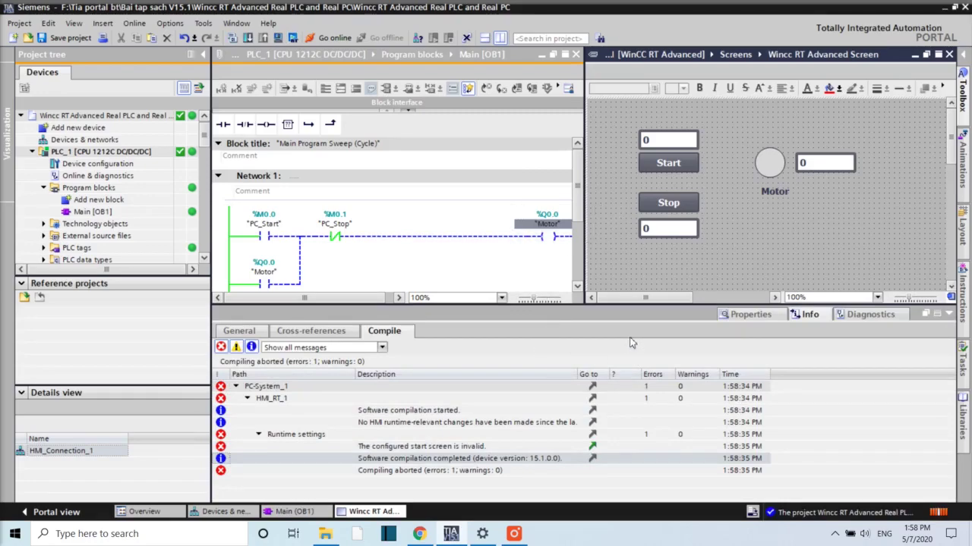
pyautogui.click(443, 457)
pyautogui.click(468, 448)
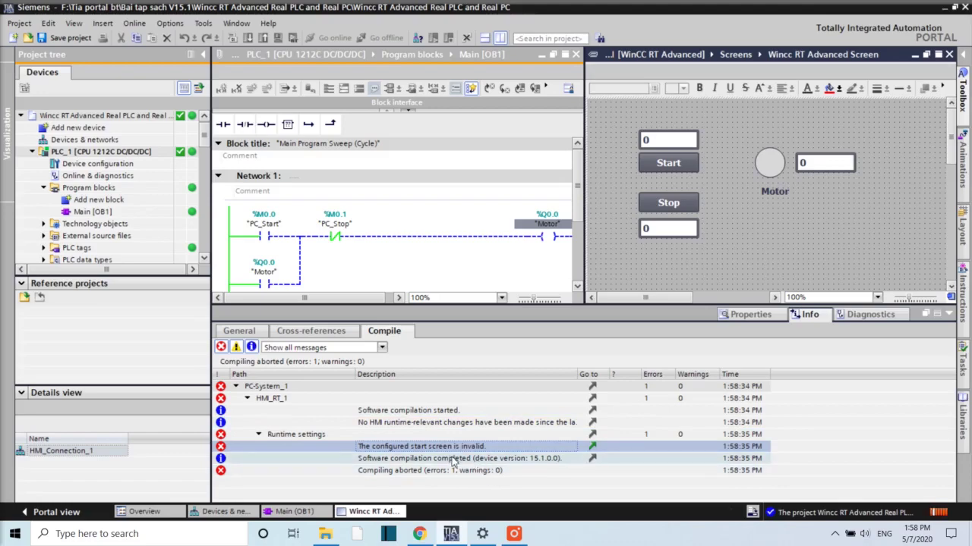
pyautogui.click(514, 535)
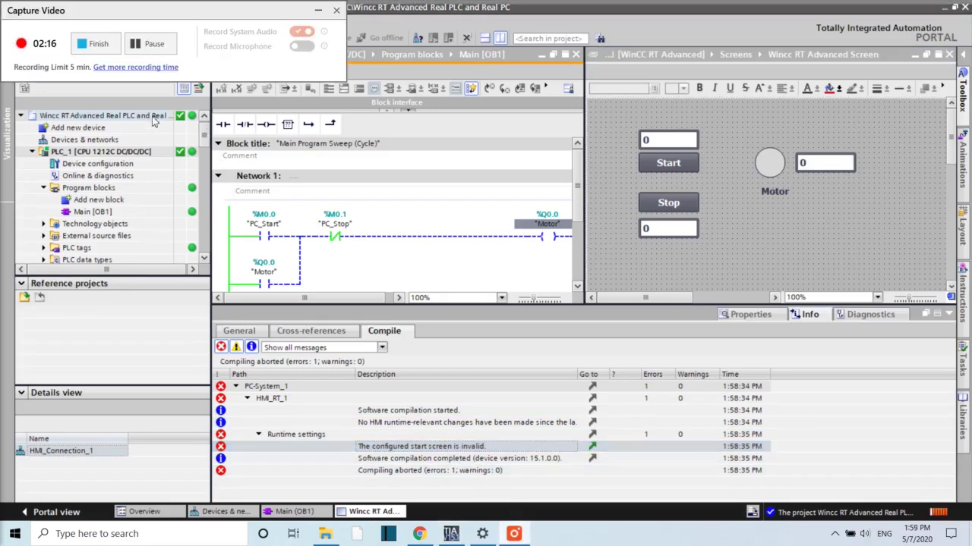
pyautogui.click(152, 43)
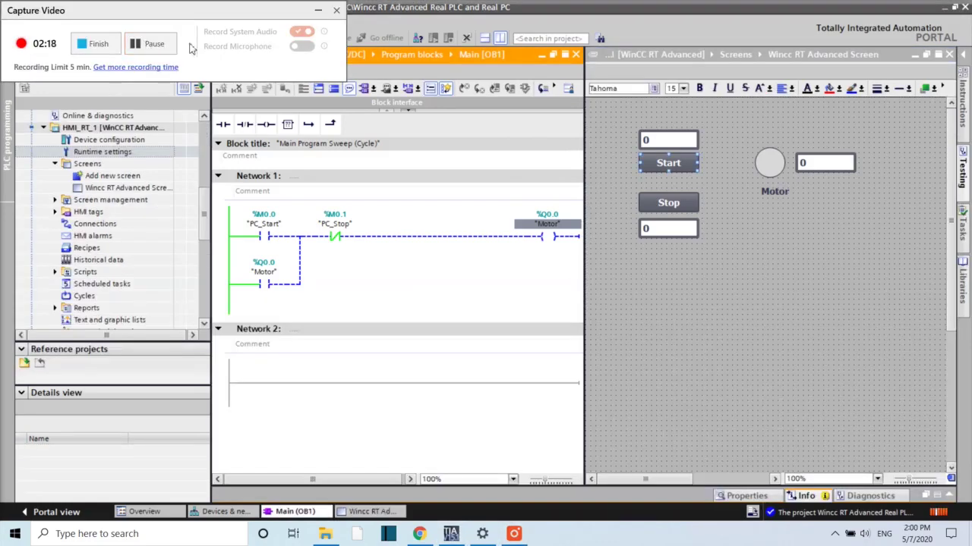
pyautogui.click(318, 10)
pyautogui.click(637, 257)
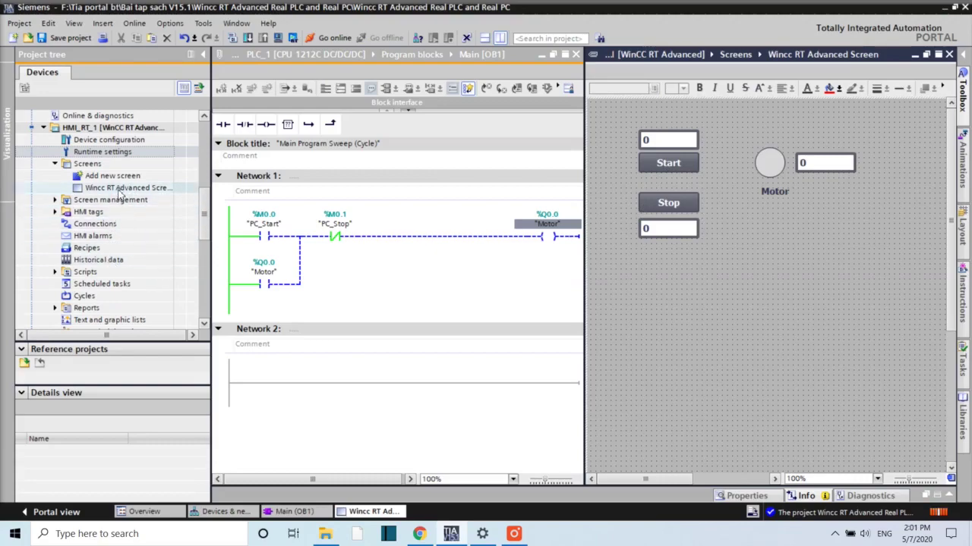
# Step: Set Wincc RT Advanced Screen as the start screen in the HMI_RT_1 runtime settings, save the project and close the settings
pyautogui.doubleClick(104, 154)
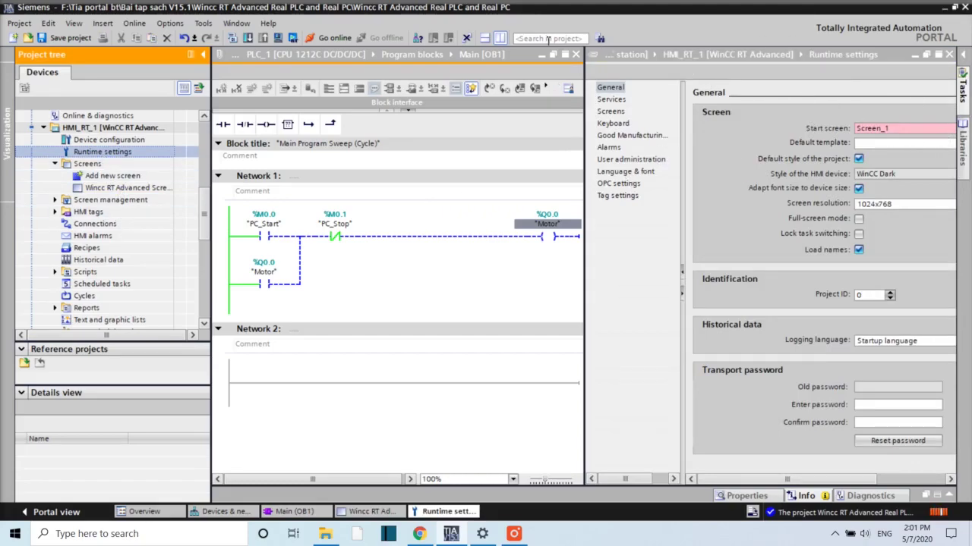
pyautogui.click(501, 38)
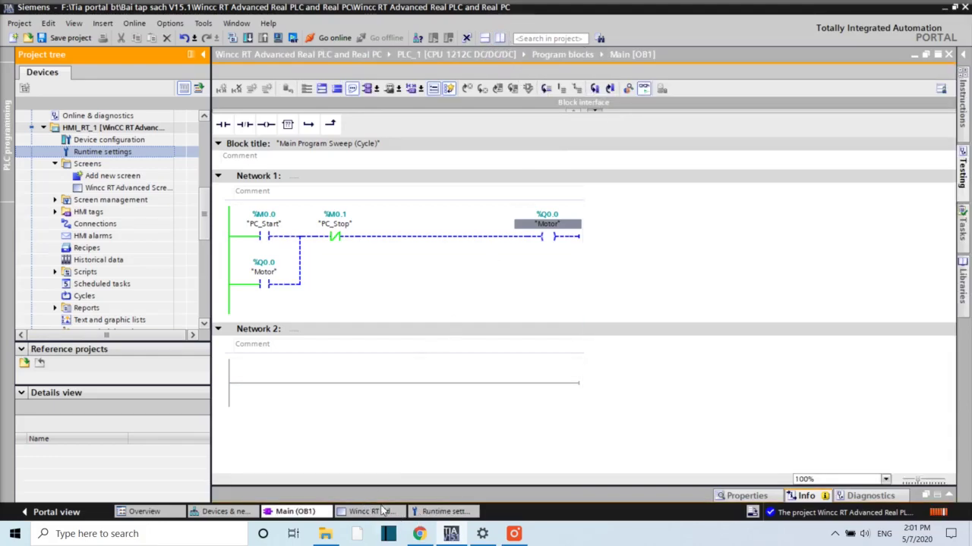
pyautogui.click(422, 513)
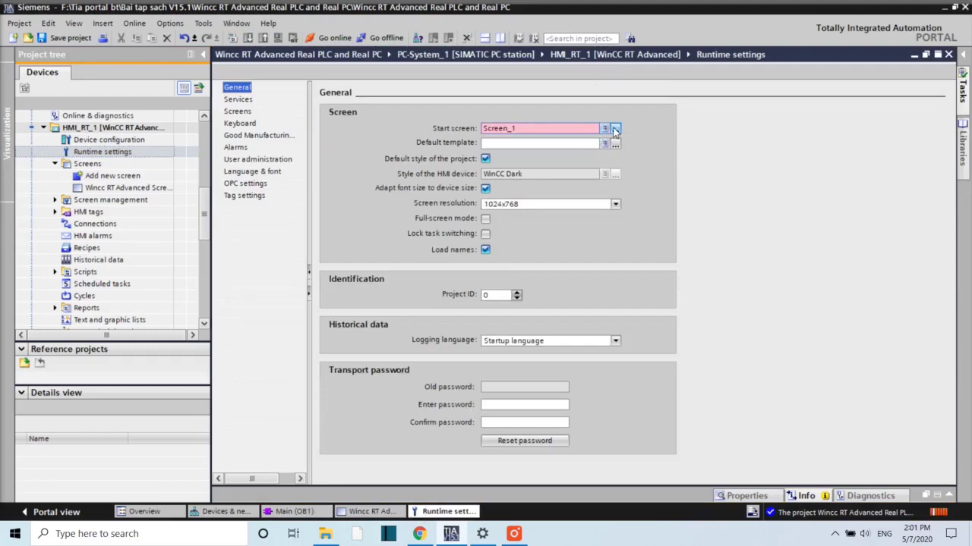
pyautogui.click(564, 134)
pyautogui.click(615, 129)
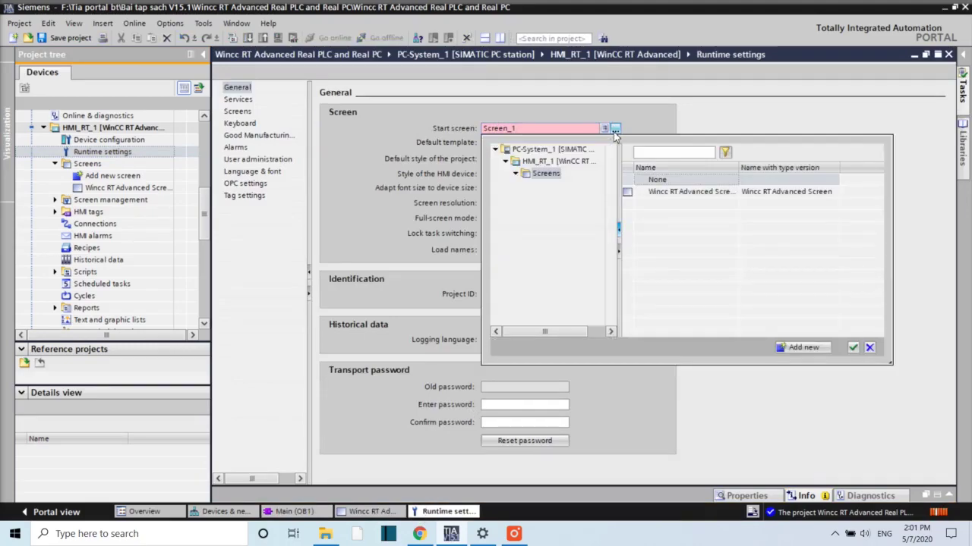
pyautogui.click(627, 194)
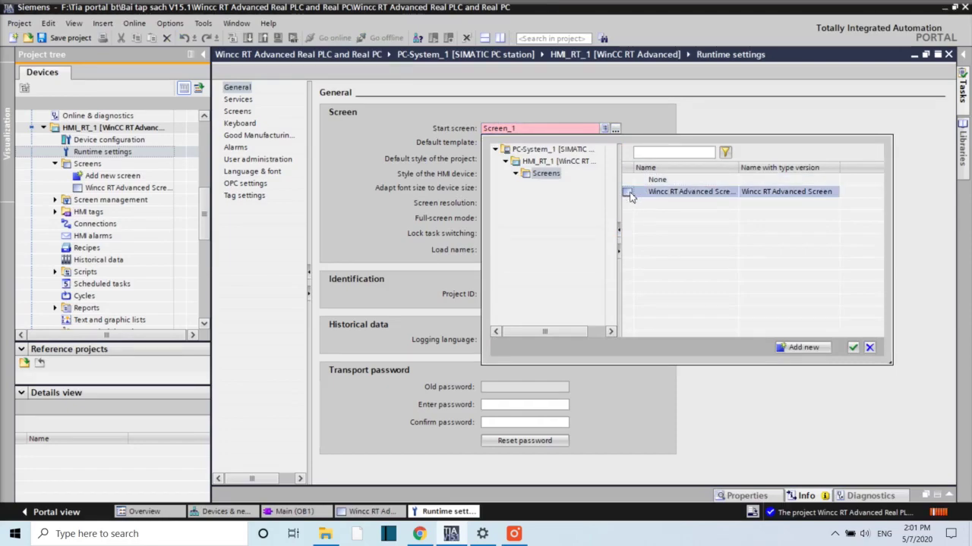
pyautogui.doubleClick(630, 193)
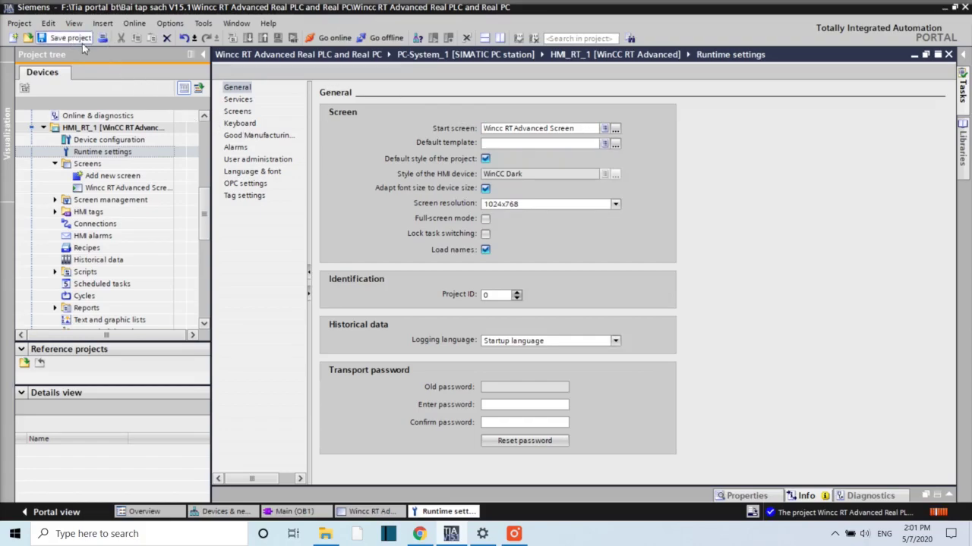
pyautogui.click(949, 56)
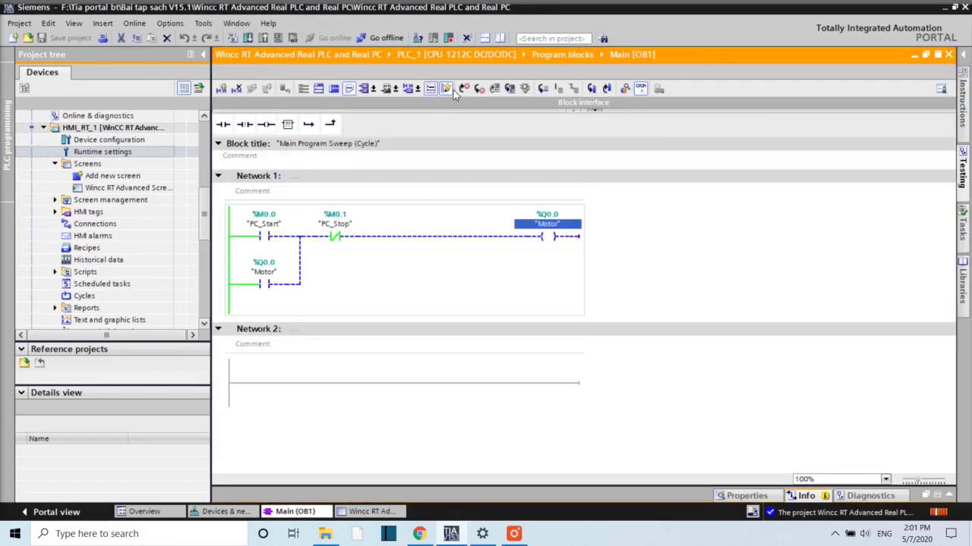
# Step: Compile the HMI station with Main [OB1] and the HMI screen side by side, and start its runtime
pyautogui.click(498, 38)
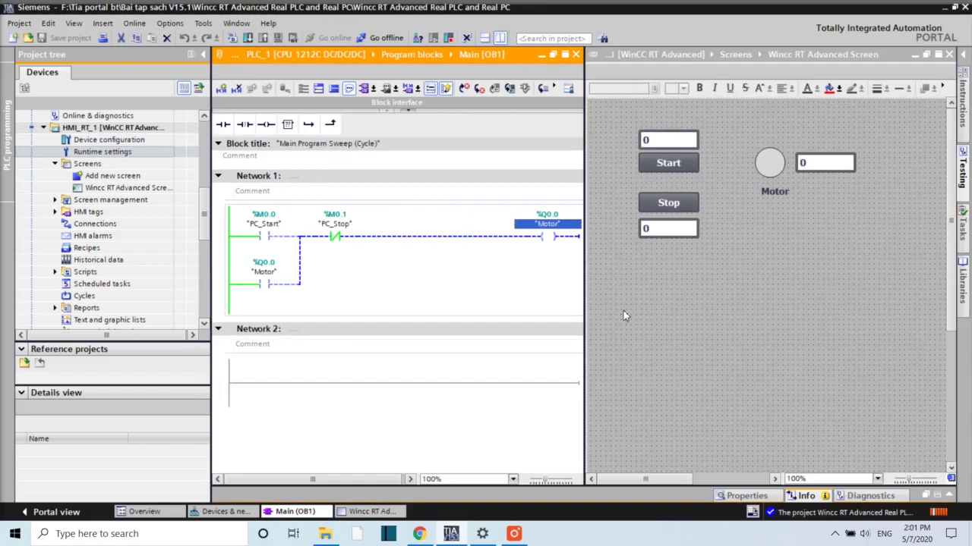
pyautogui.click(237, 39)
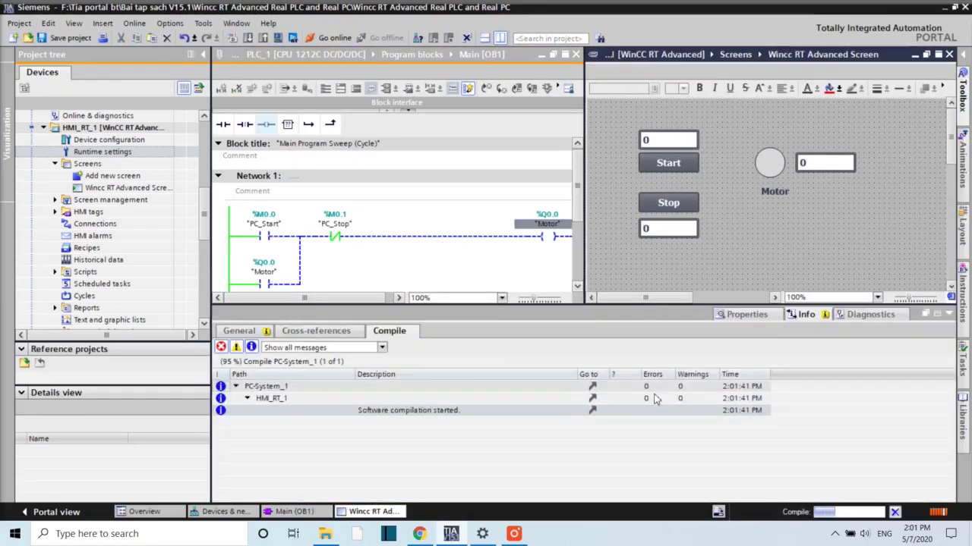
pyautogui.click(949, 315)
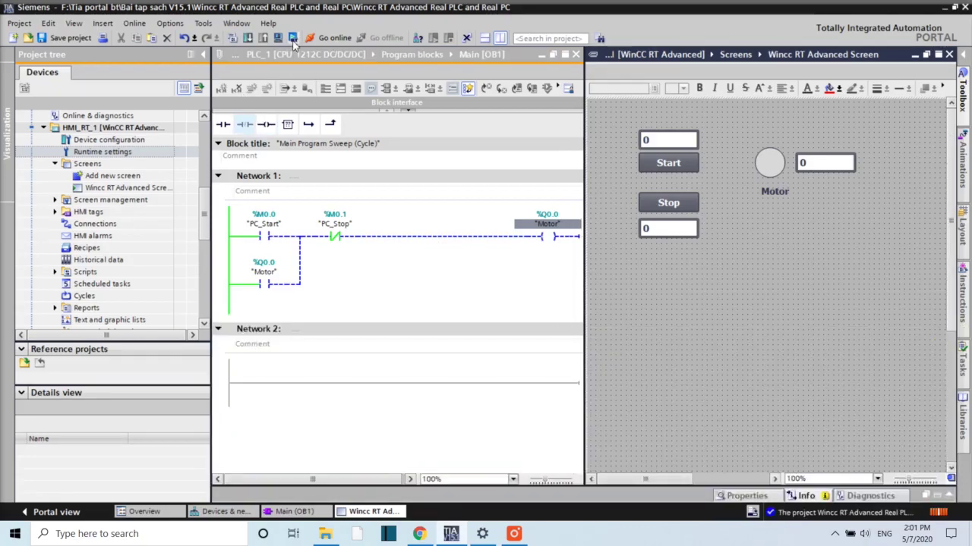
pyautogui.click(293, 41)
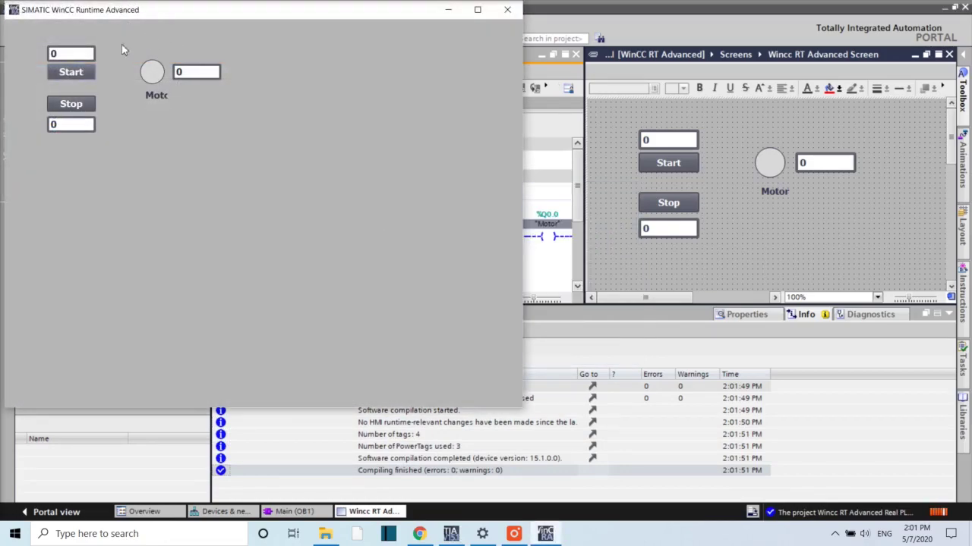
# Step: Test the motor in the runtime by starting and stopping it twice with the Start and Stop buttons
pyautogui.click(77, 75)
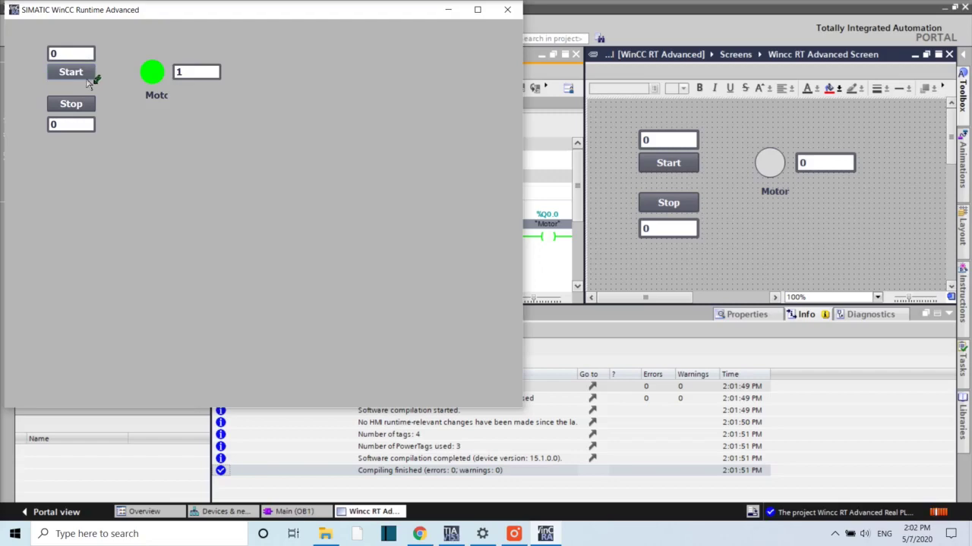
pyautogui.click(72, 107)
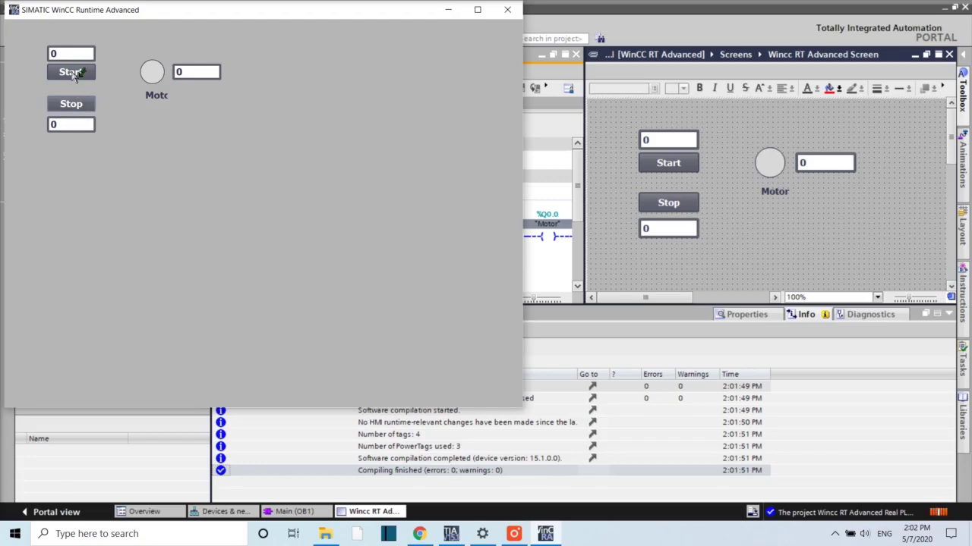
pyautogui.click(73, 76)
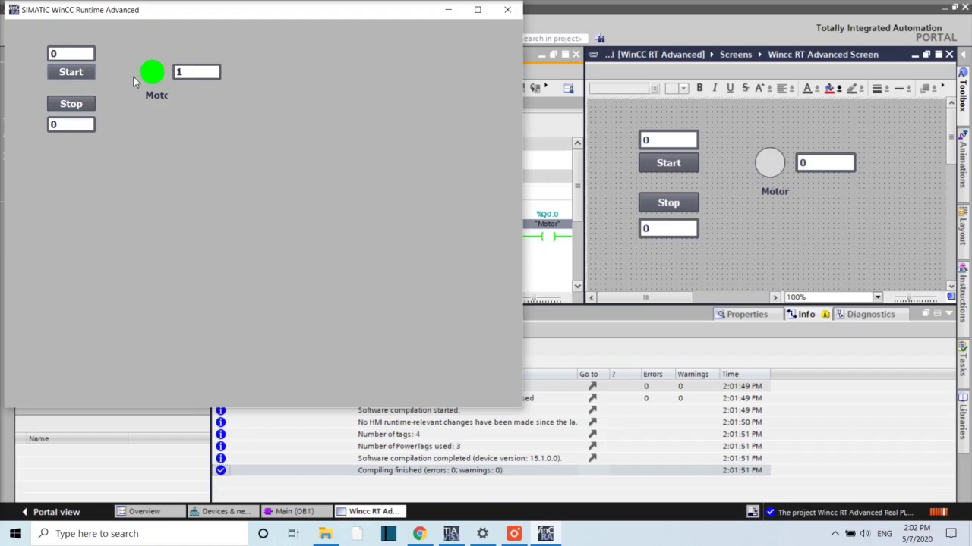
pyautogui.click(72, 109)
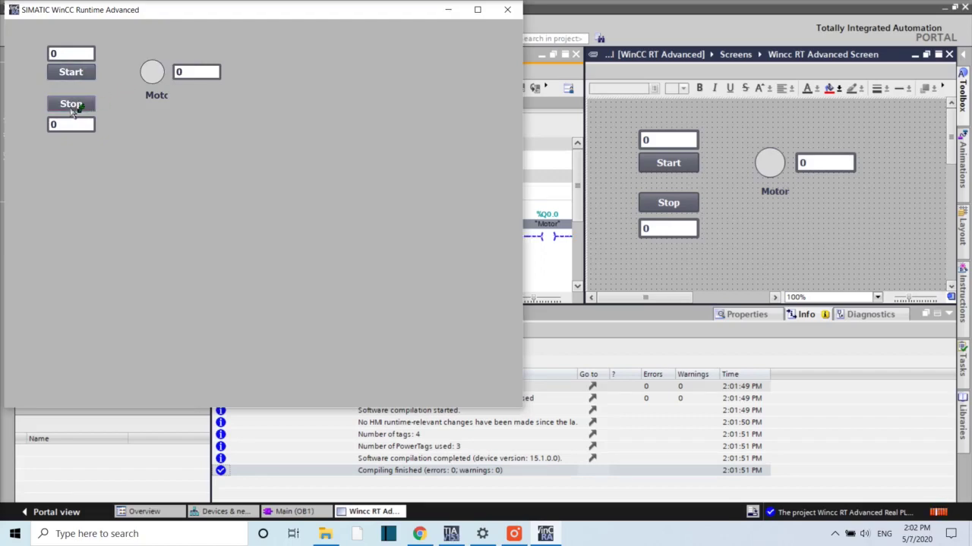
# Step: Switch the motor on and off by setting the Start and Stop value fields to 1 and back to 0, and close the runtime
pyautogui.click(71, 54)
pyautogui.write('1')
pyautogui.press('Return')
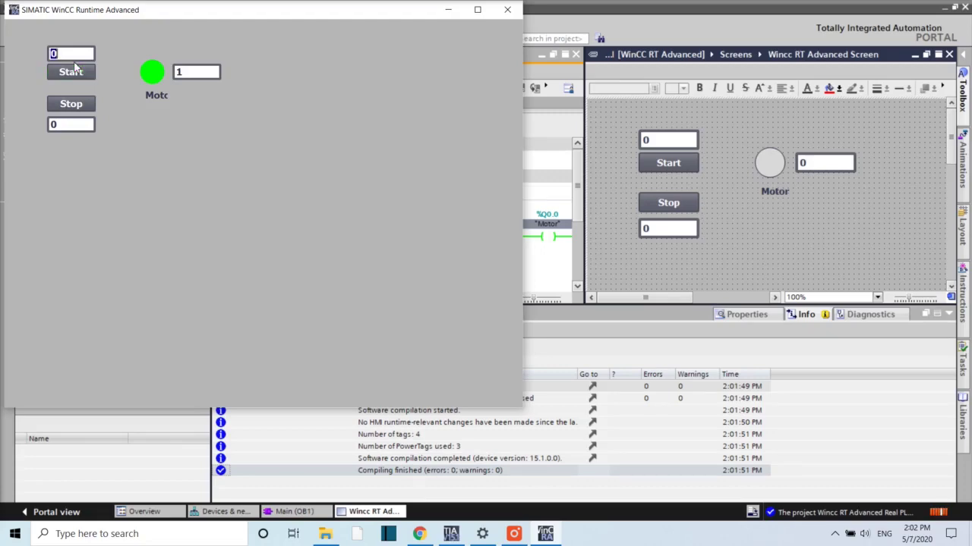
pyautogui.click(76, 125)
pyautogui.write('1')
pyautogui.press('Return')
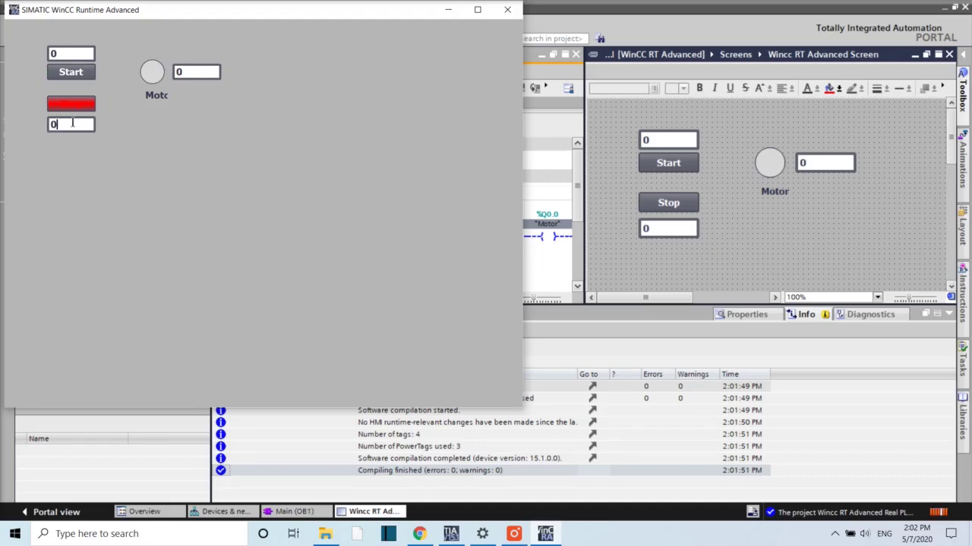
pyautogui.click(72, 124)
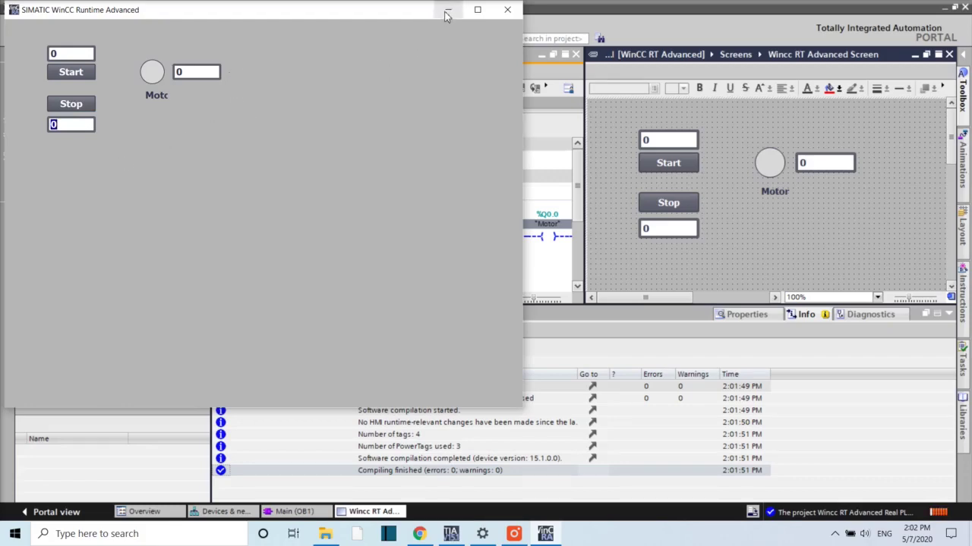
pyautogui.click(508, 10)
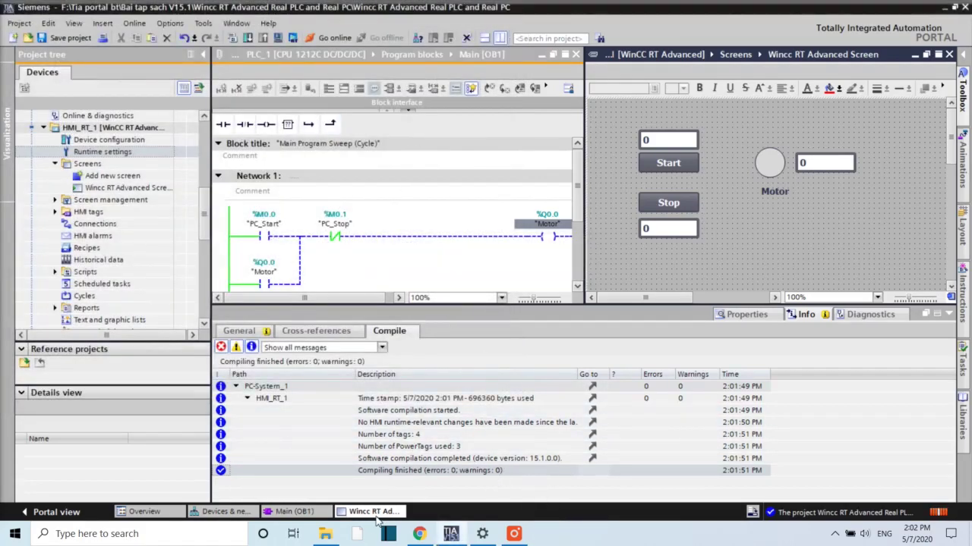
# Step: Switch to File Explorer and browse drive F: to the folder Tia portal bt\Bai tap sach V15.1
pyautogui.click(326, 534)
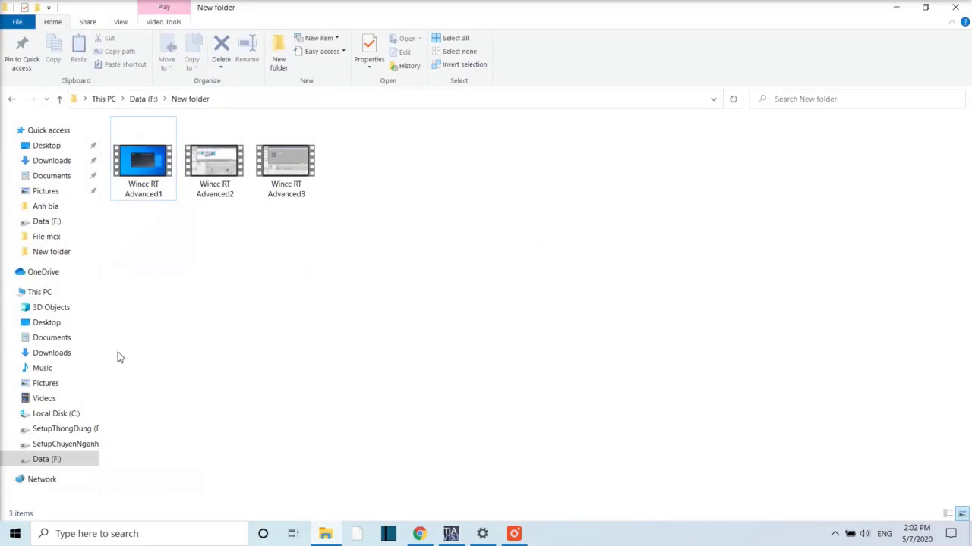
pyautogui.click(54, 460)
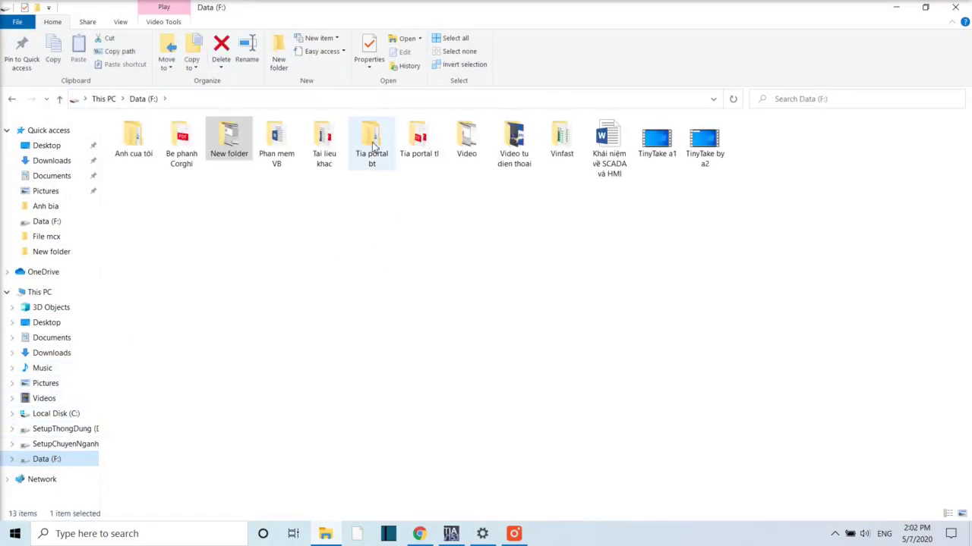
pyautogui.doubleClick(372, 145)
pyautogui.click(182, 187)
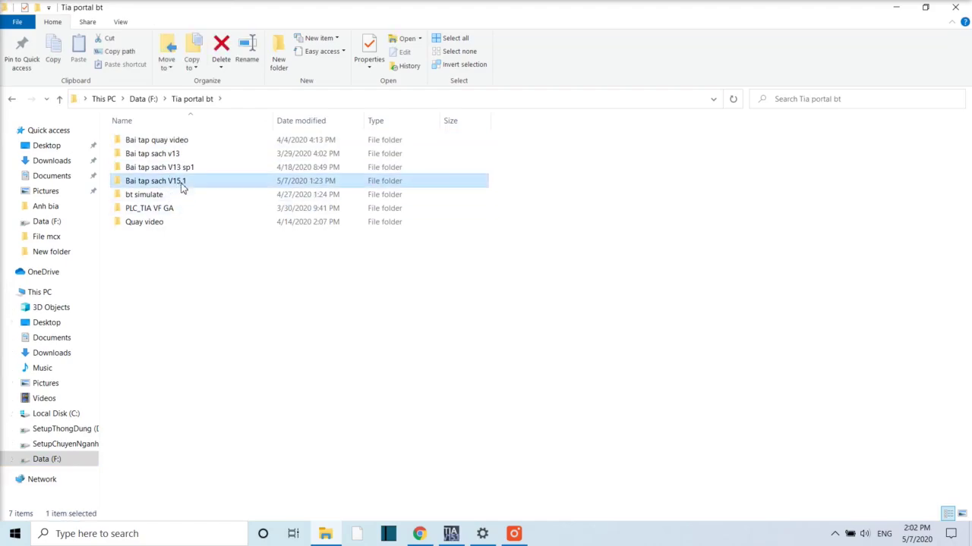
pyautogui.doubleClick(182, 187)
pyautogui.scroll(-15, 223, 250)
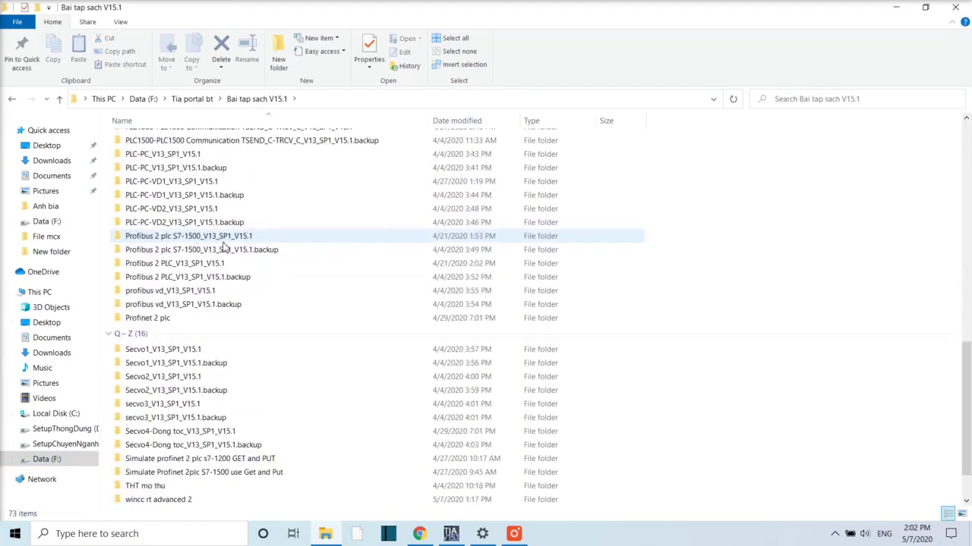
pyautogui.scroll(-2, 223, 250)
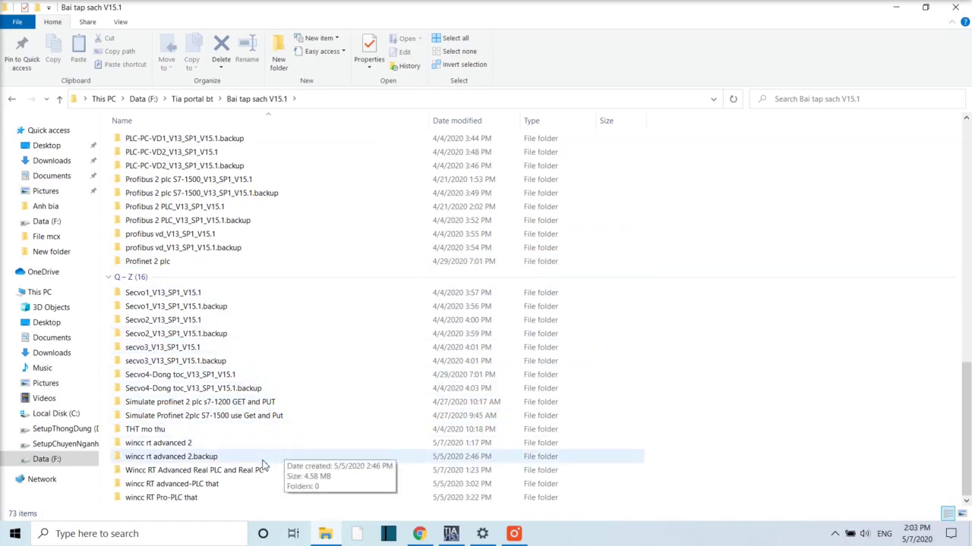
# Step: Open the project folder Wincc RT Advanced Real PLC and Real PC down to IM\HMI\C\0\Generates and select the pdata runtime file
pyautogui.click(179, 475)
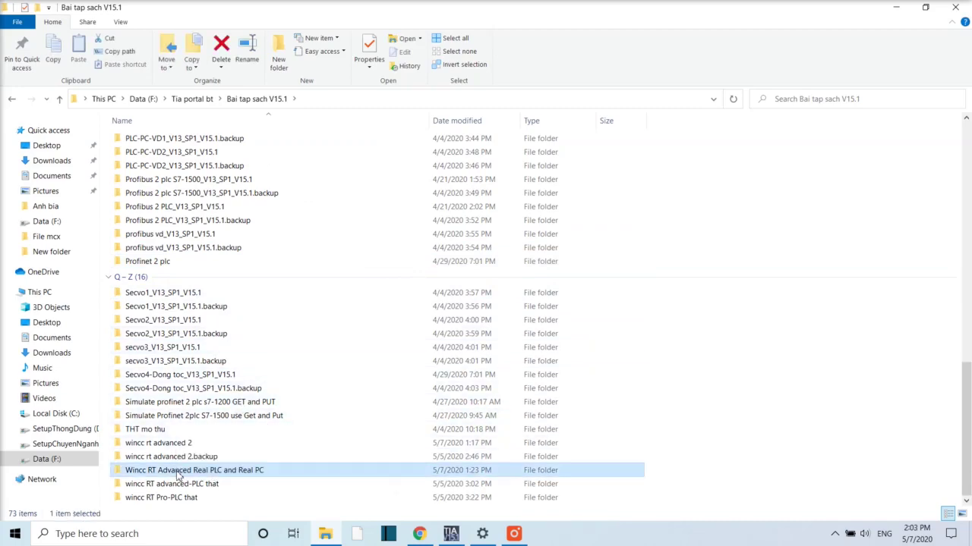
pyautogui.doubleClick(179, 475)
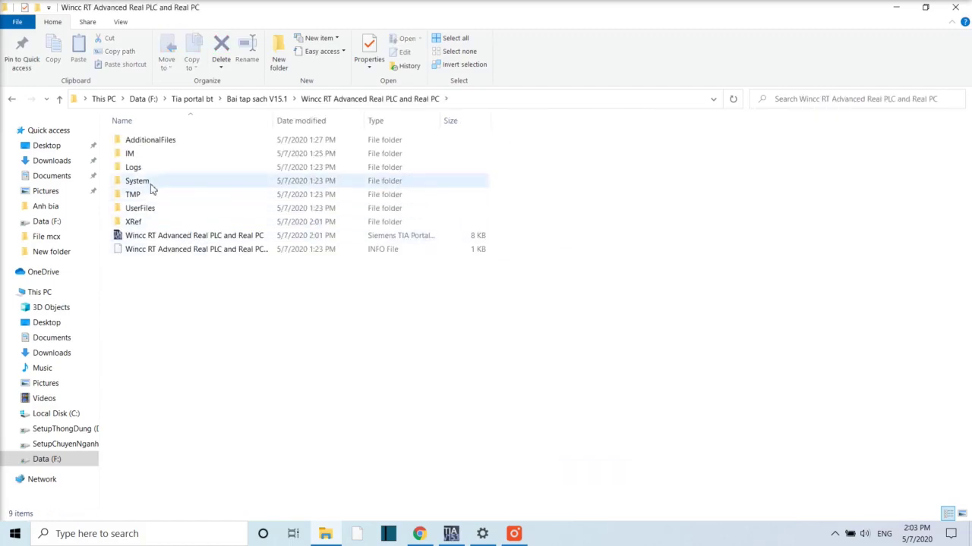
pyautogui.doubleClick(139, 157)
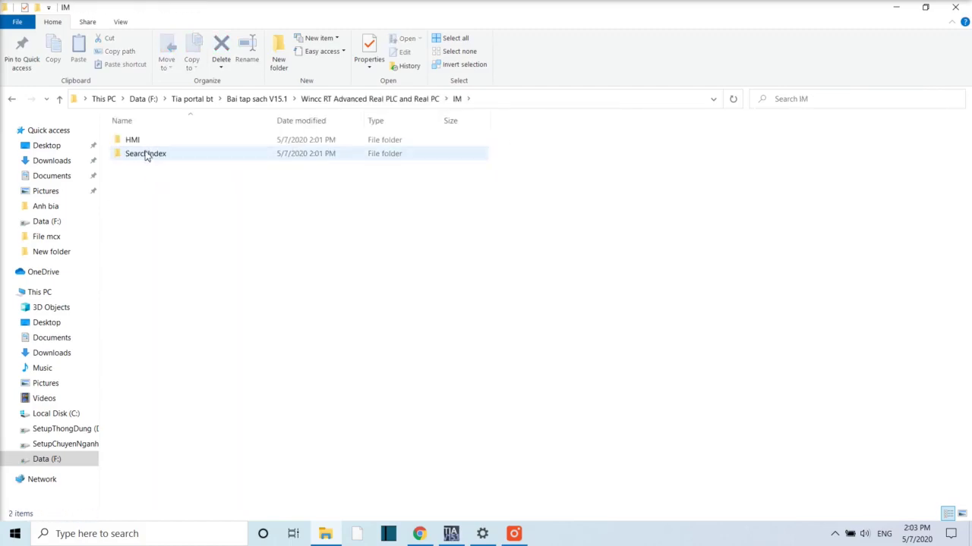
pyautogui.doubleClick(145, 143)
pyautogui.doubleClick(145, 143)
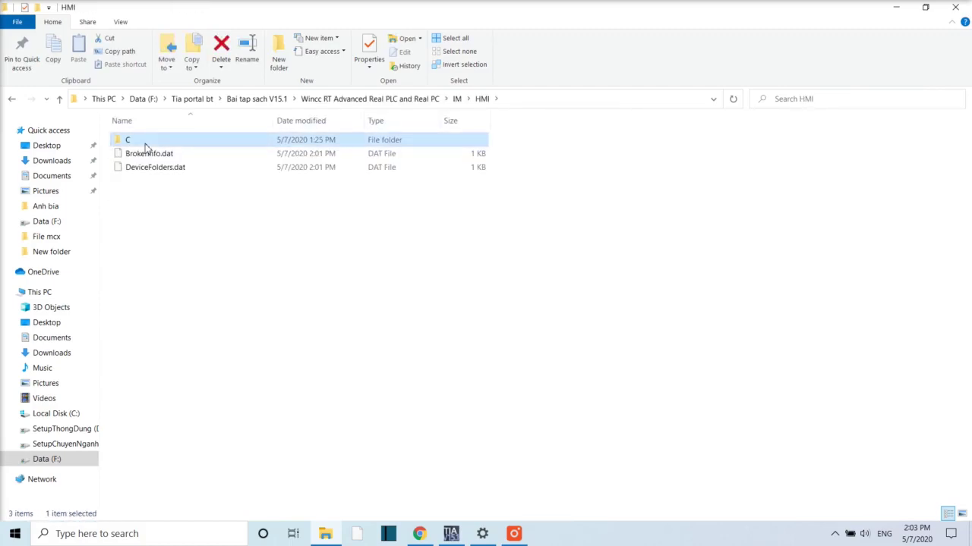
pyautogui.doubleClick(145, 143)
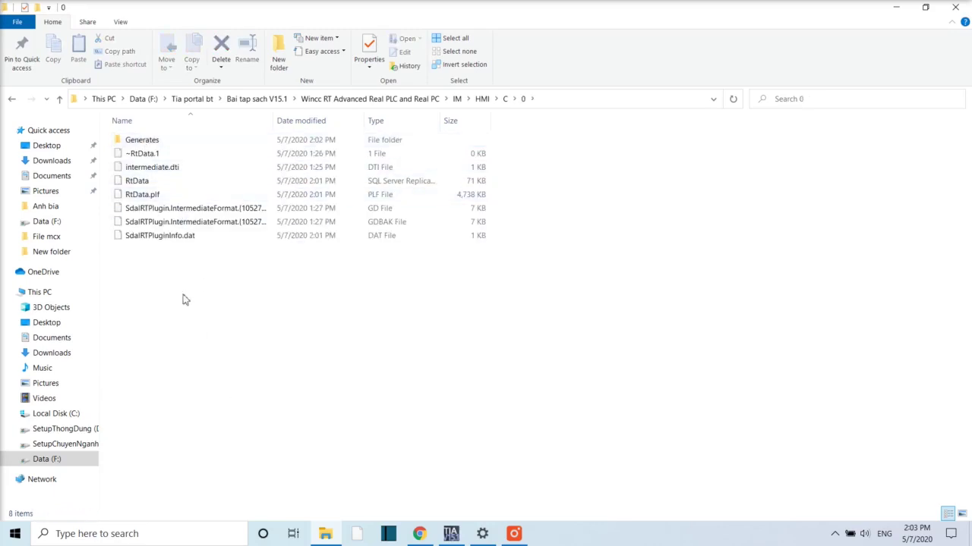
pyautogui.doubleClick(151, 142)
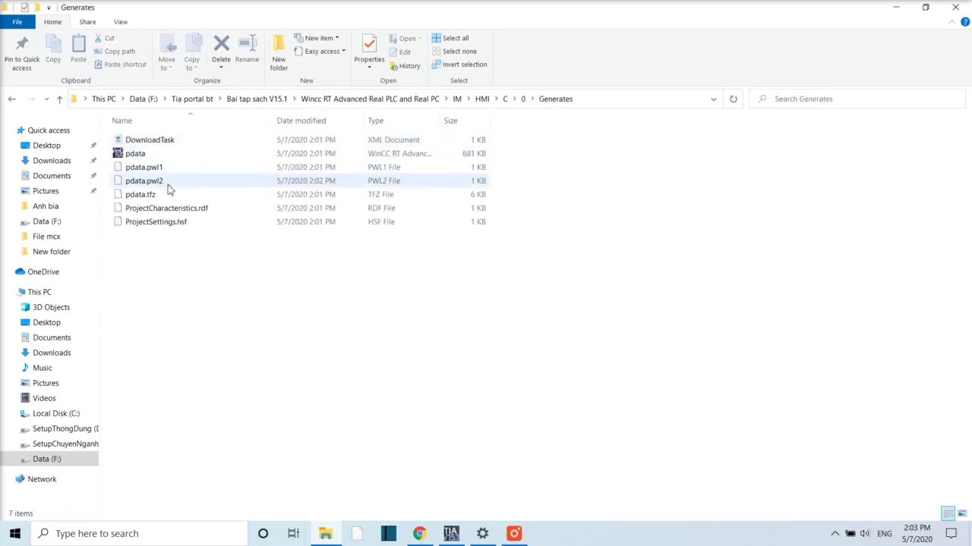
pyautogui.click(139, 155)
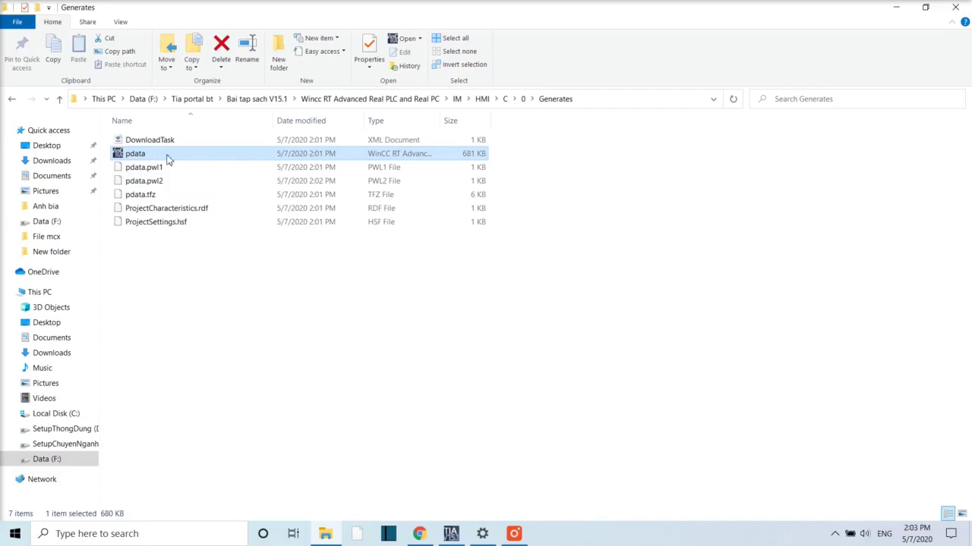